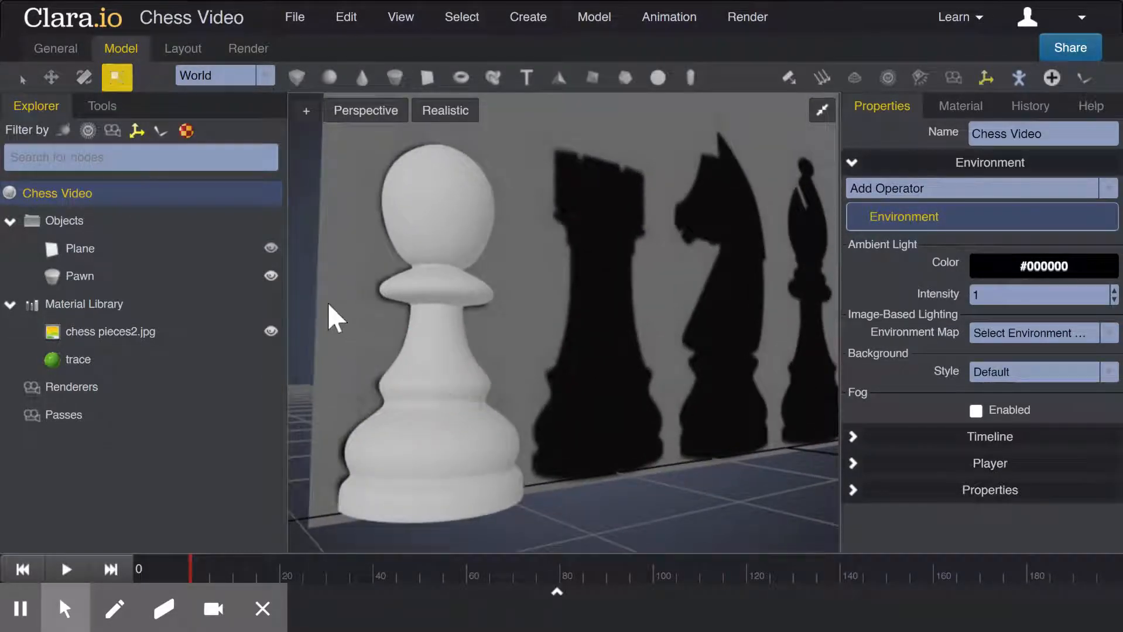
# Hide the Pawn object so the reference silhouettes on the plane are unobstructed.
pyautogui.click(270, 276)
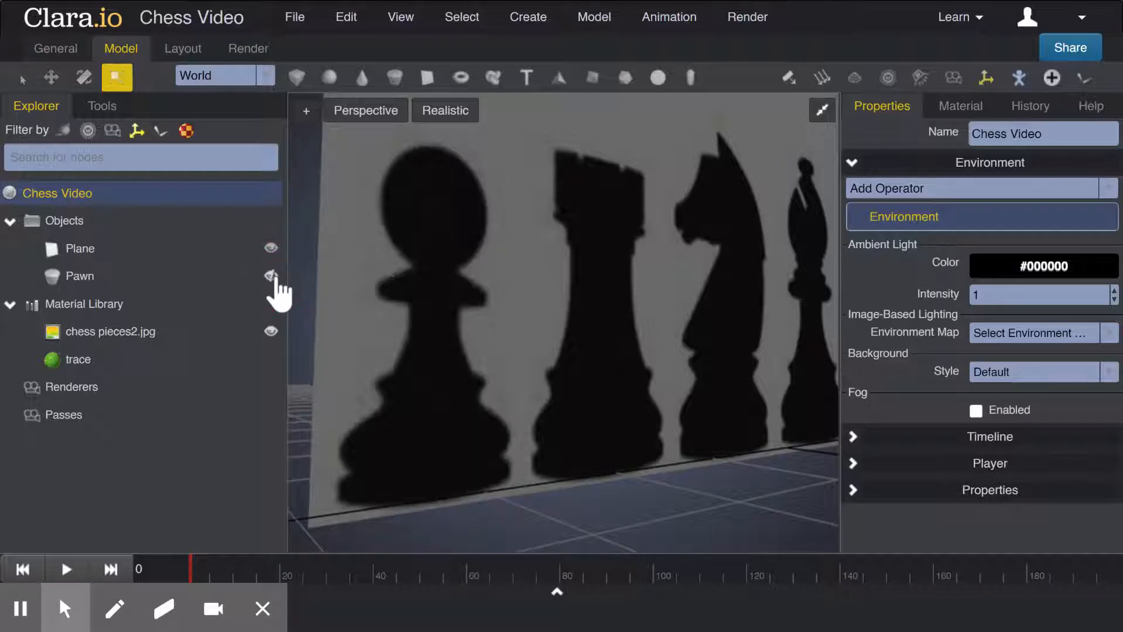
pyautogui.moveTo(584, 329); pyautogui.dragTo(560, 334)
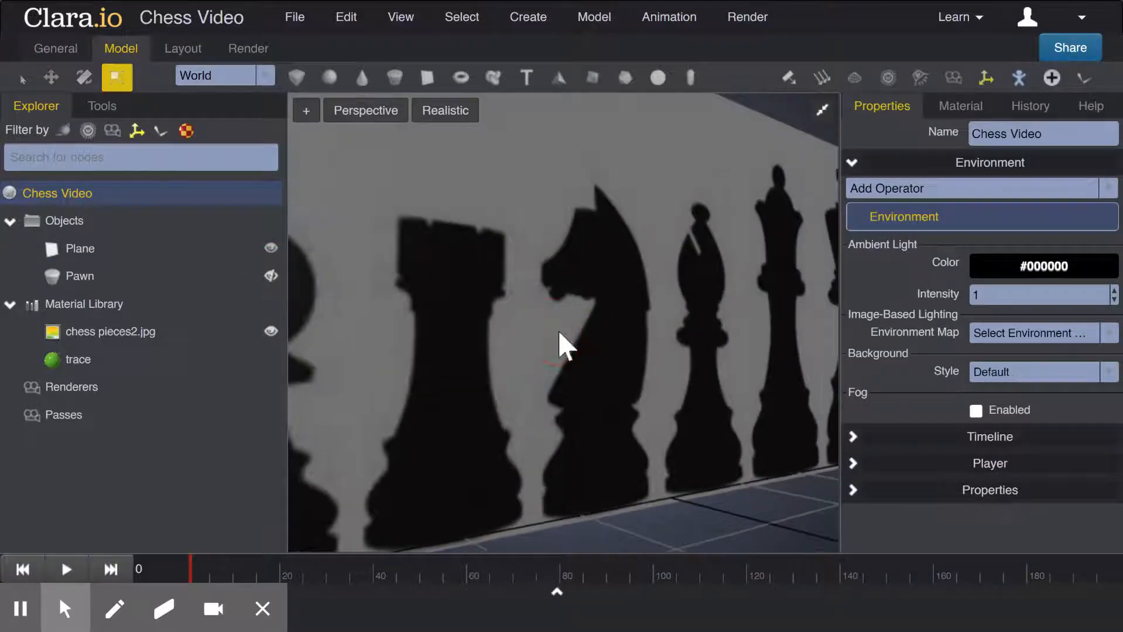
pyautogui.moveTo(633, 410); pyautogui.dragTo(609, 324)
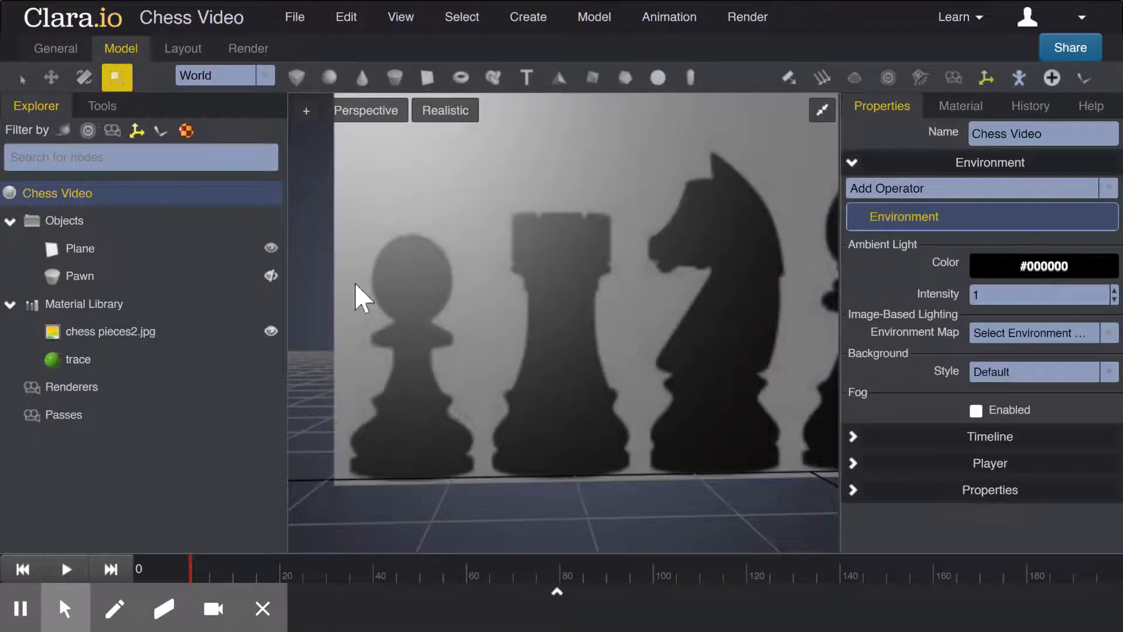
# Add a cylinder and move it in front of the rook silhouette, raised toward floor level.
pyautogui.click(395, 77)
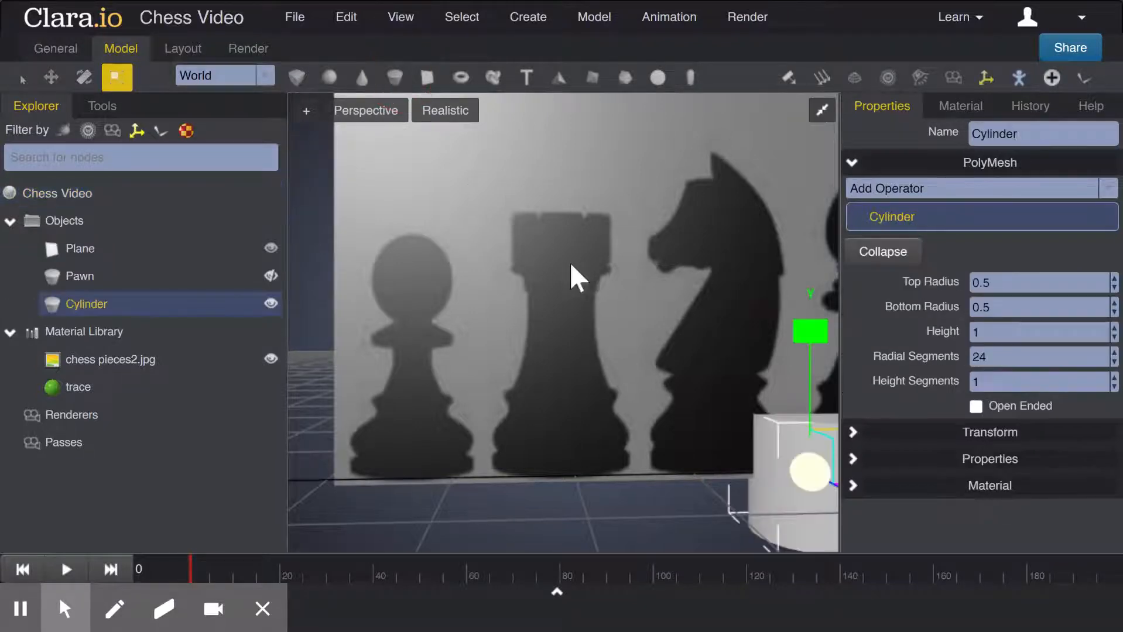
pyautogui.press('w')
pyautogui.moveTo(678, 386); pyautogui.dragTo(704, 407, button='right')
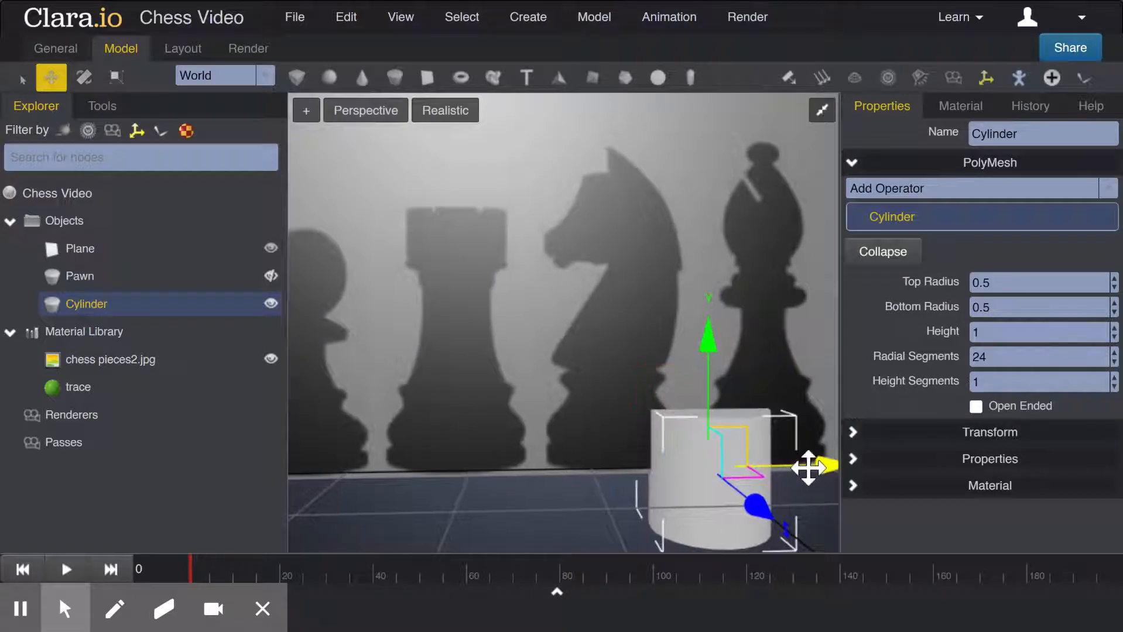
pyautogui.moveTo(728, 471)
pyautogui.mouseDown()
pyautogui.moveTo(685, 471)
pyautogui.moveTo(707, 473)
pyautogui.mouseUp()
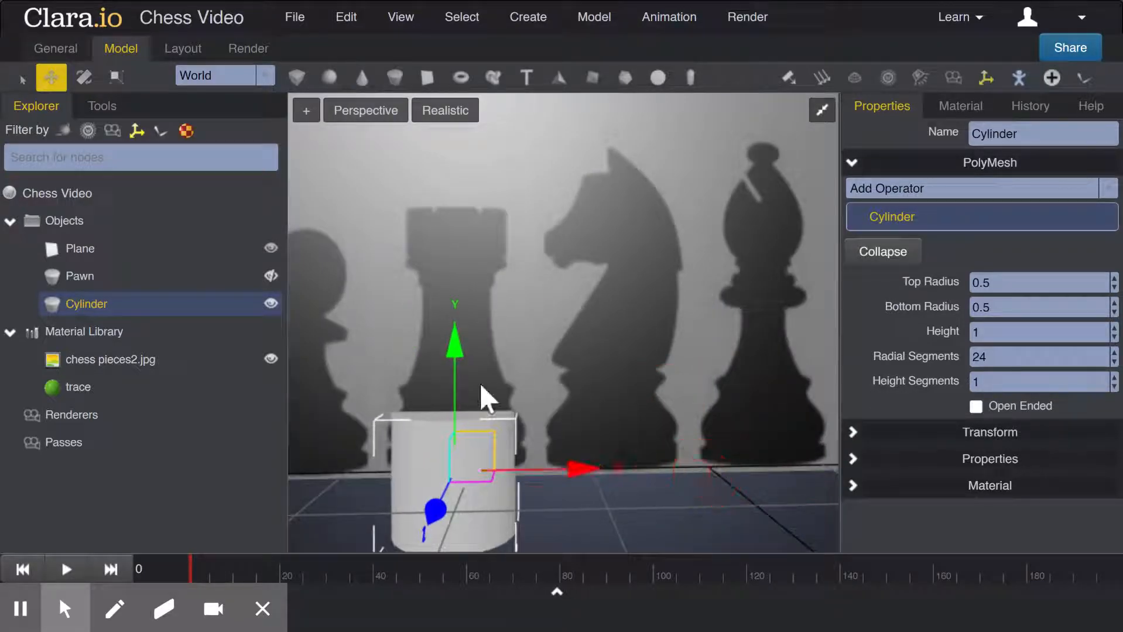
pyautogui.moveTo(454, 368); pyautogui.dragTo(456, 341)
# Fine-tune the cylinder's position so it is centred on the rook silhouette with its underside on the base line.
pyautogui.moveTo(580, 438); pyautogui.dragTo(602, 427, button='middle')
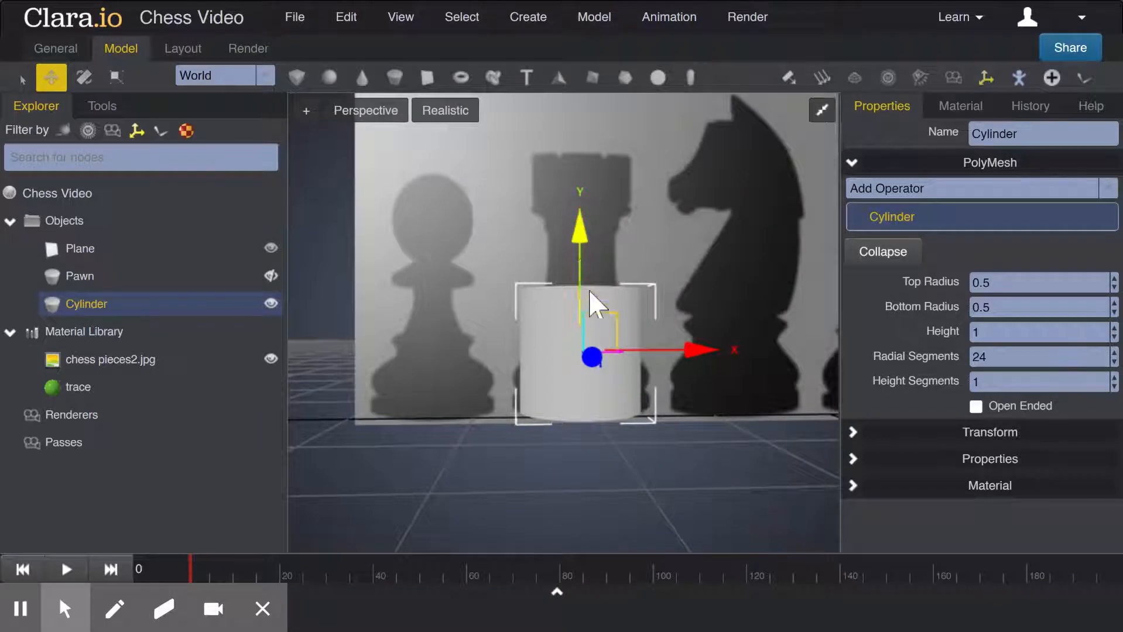
pyautogui.moveTo(579, 271); pyautogui.dragTo(583, 275)
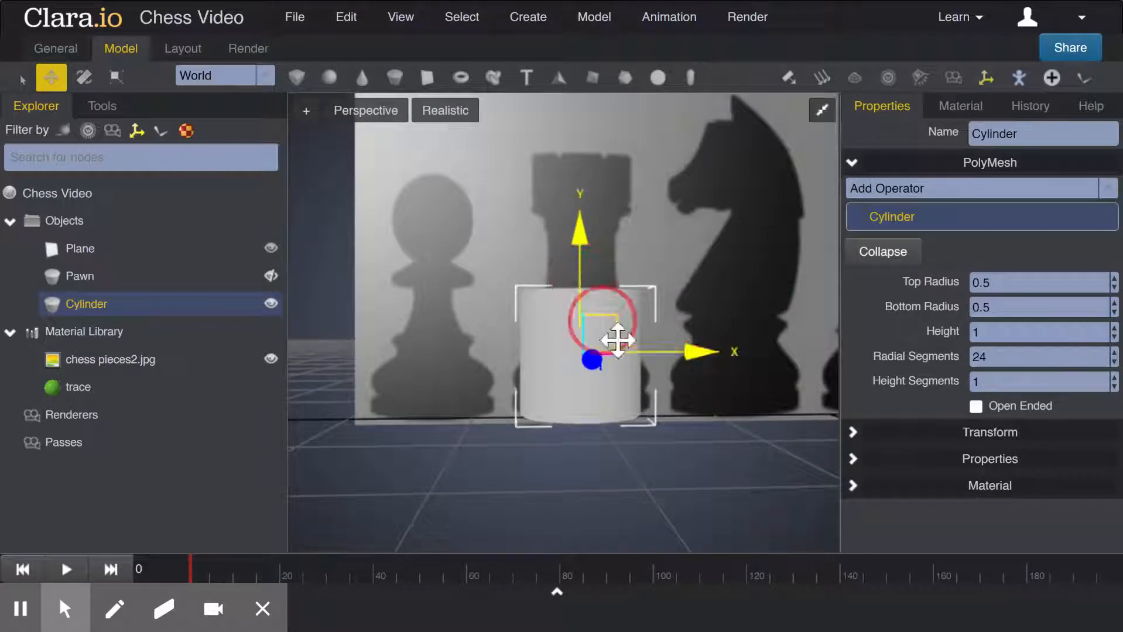
pyautogui.moveTo(661, 469); pyautogui.dragTo(685, 456)
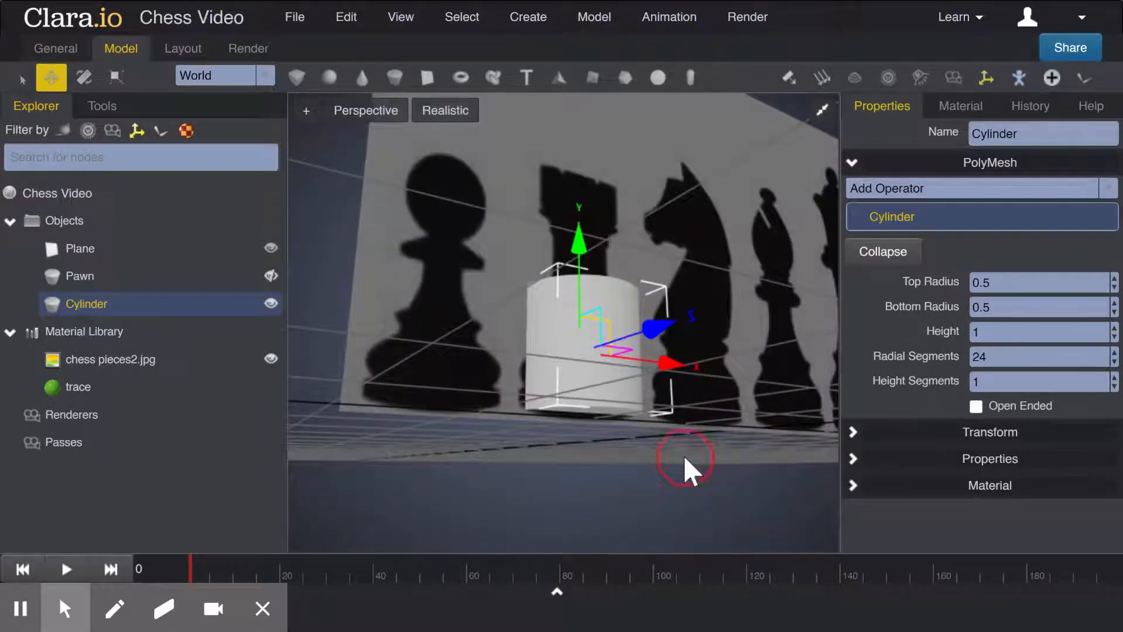
pyautogui.moveTo(577, 237); pyautogui.dragTo(578, 243)
pyautogui.moveTo(574, 434); pyautogui.dragTo(539, 459)
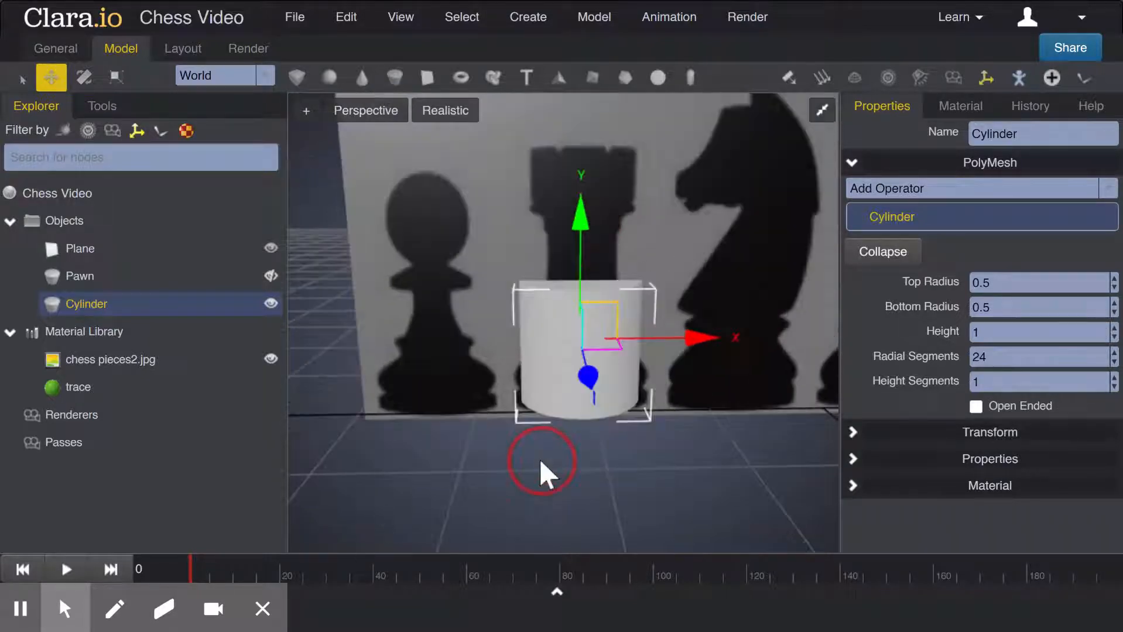
# Scale the cylinder up uniformly to match the width of the rook silhouette's base.
pyautogui.click(119, 81)
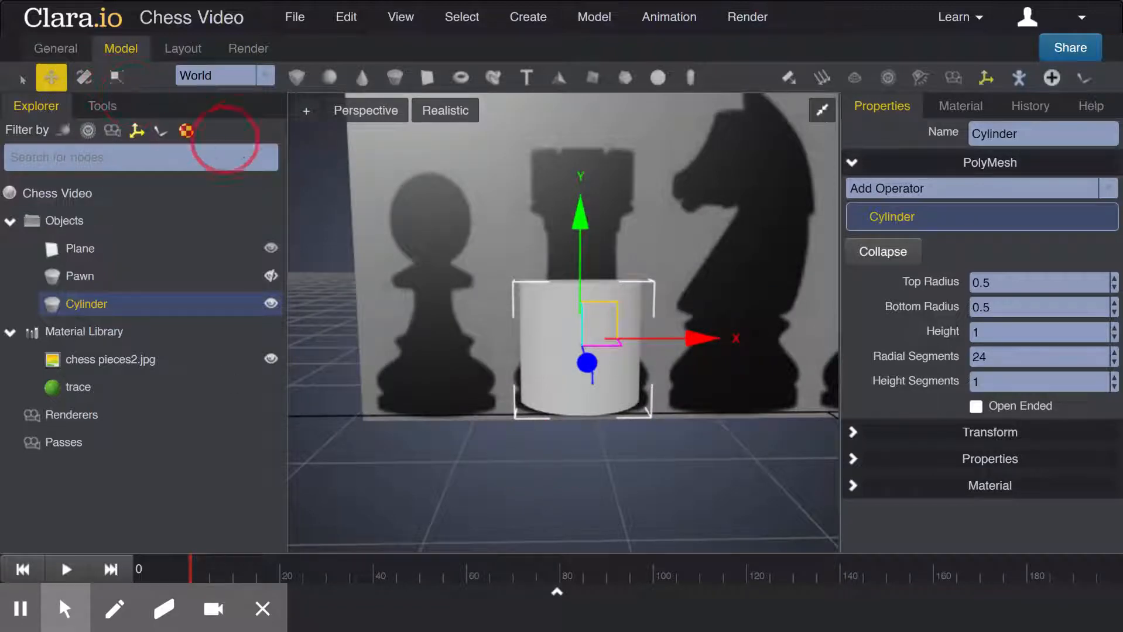
pyautogui.click(116, 77)
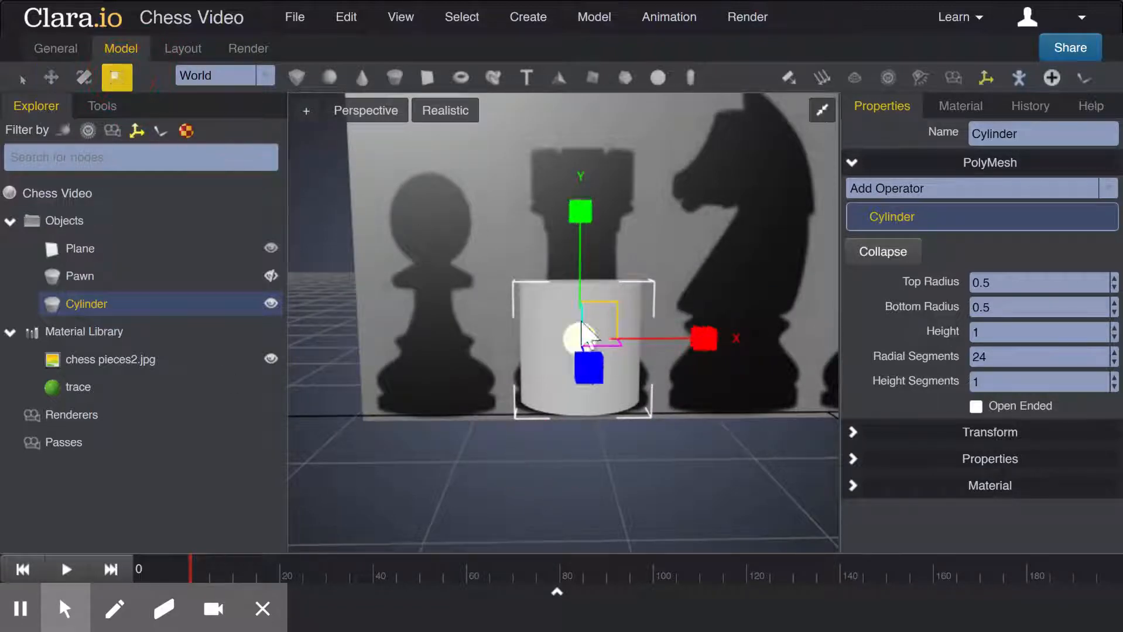
pyautogui.moveTo(578, 335); pyautogui.dragTo(577, 332)
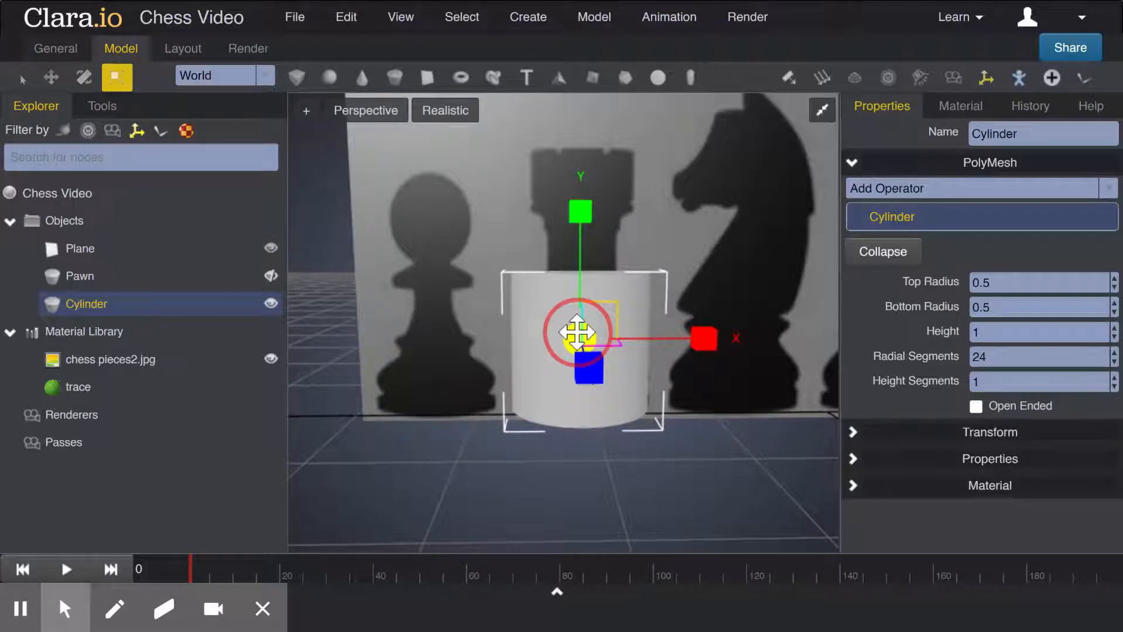
pyautogui.moveTo(577, 332); pyautogui.dragTo(578, 333)
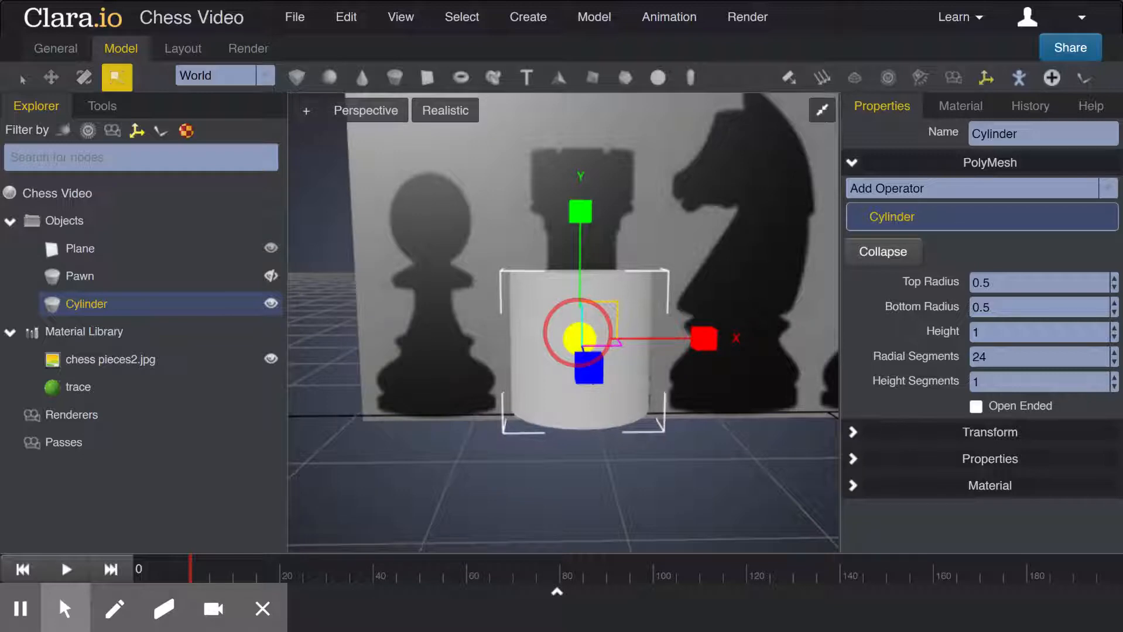
# Turn on the wireframe overlay in the realistic viewport to show the cylinder's edges.
pyautogui.moveTo(493, 422); pyautogui.dragTo(503, 462)
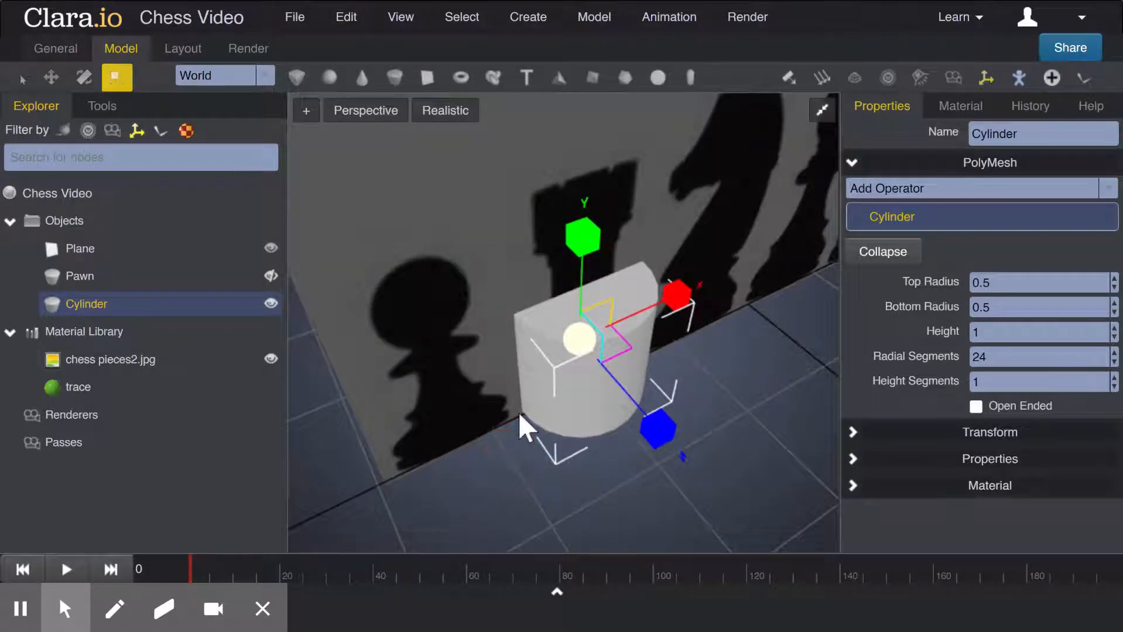
pyautogui.scroll(5, 767, 375)
pyautogui.moveTo(760, 382); pyautogui.dragTo(742, 376, button='right')
pyautogui.click(466, 114)
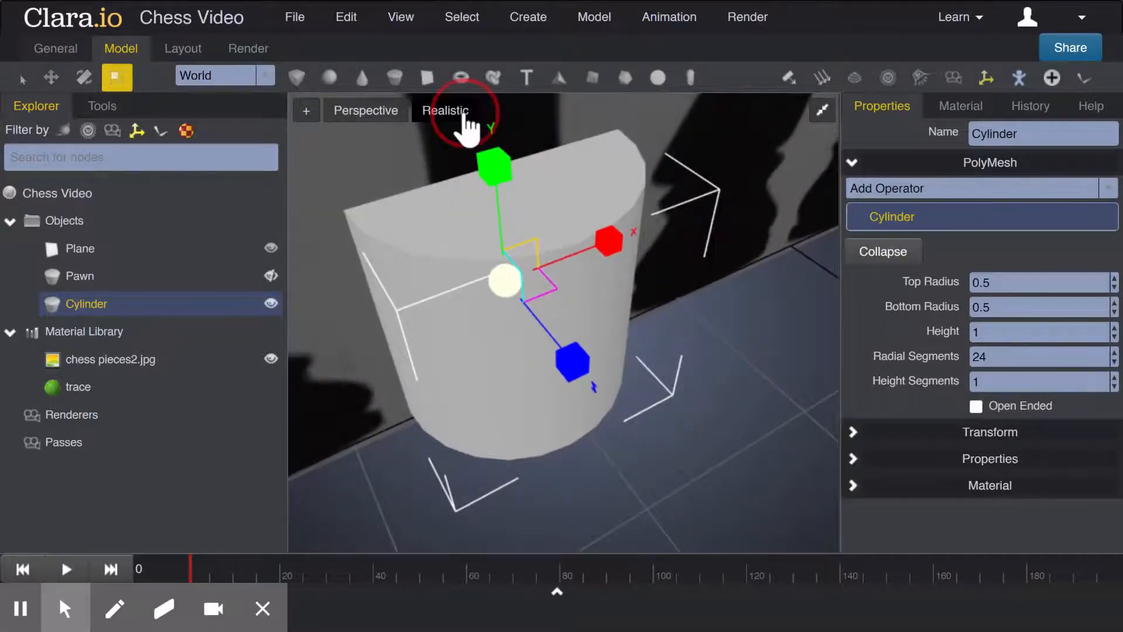
pyautogui.click(471, 217)
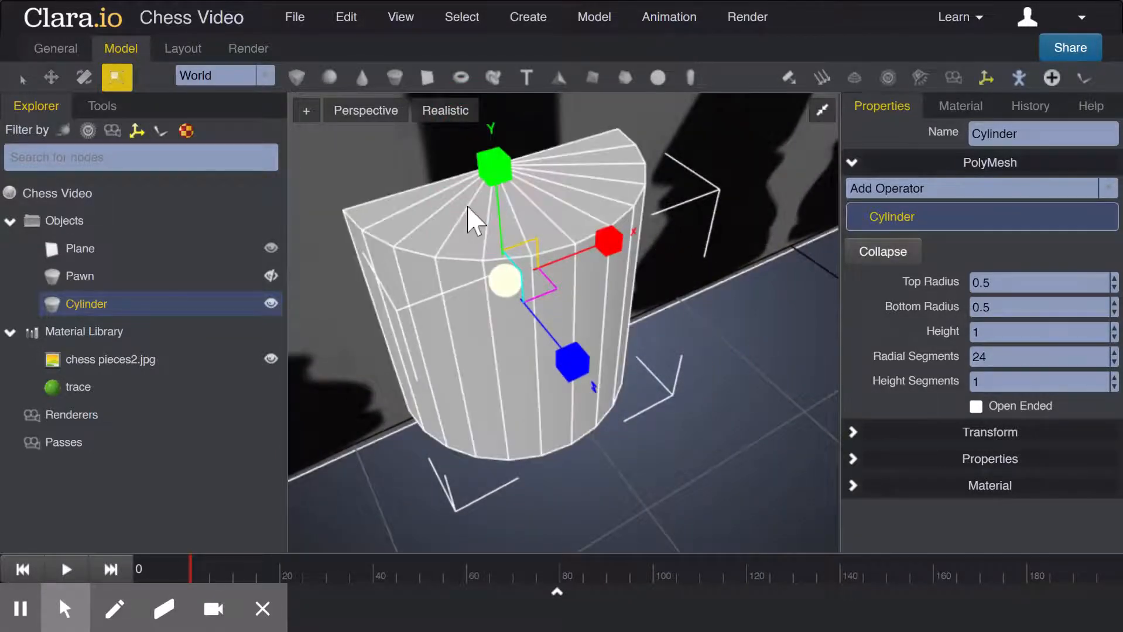
pyautogui.moveTo(658, 368); pyautogui.dragTo(685, 370, button='right')
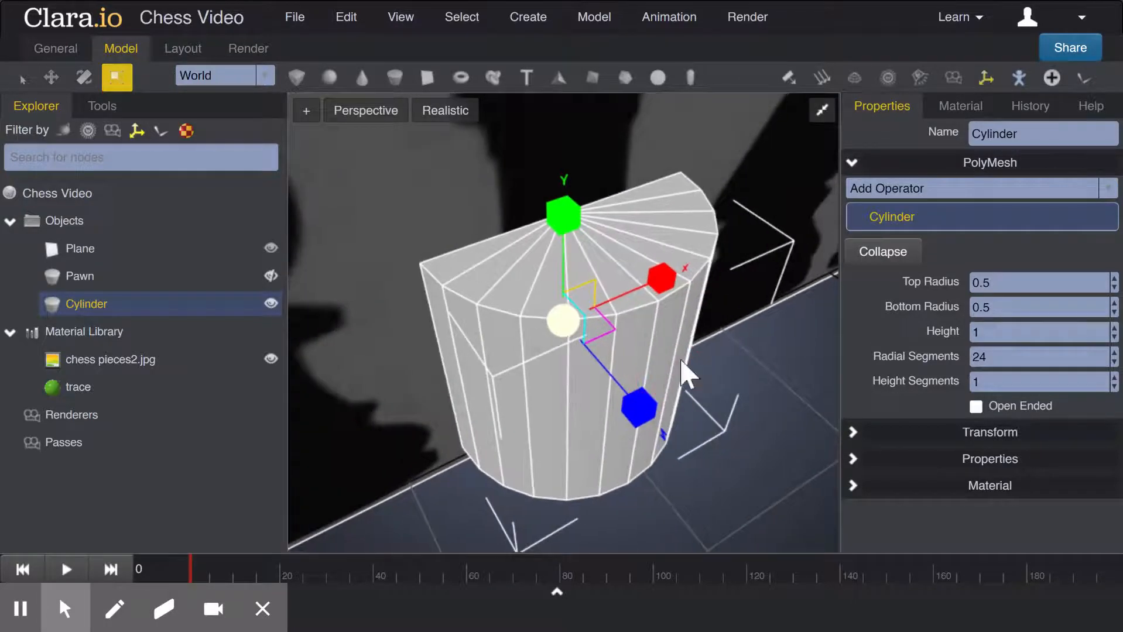
# Make the cylinder open-ended and fill its upper border loop with a single face.
pyautogui.click(976, 406)
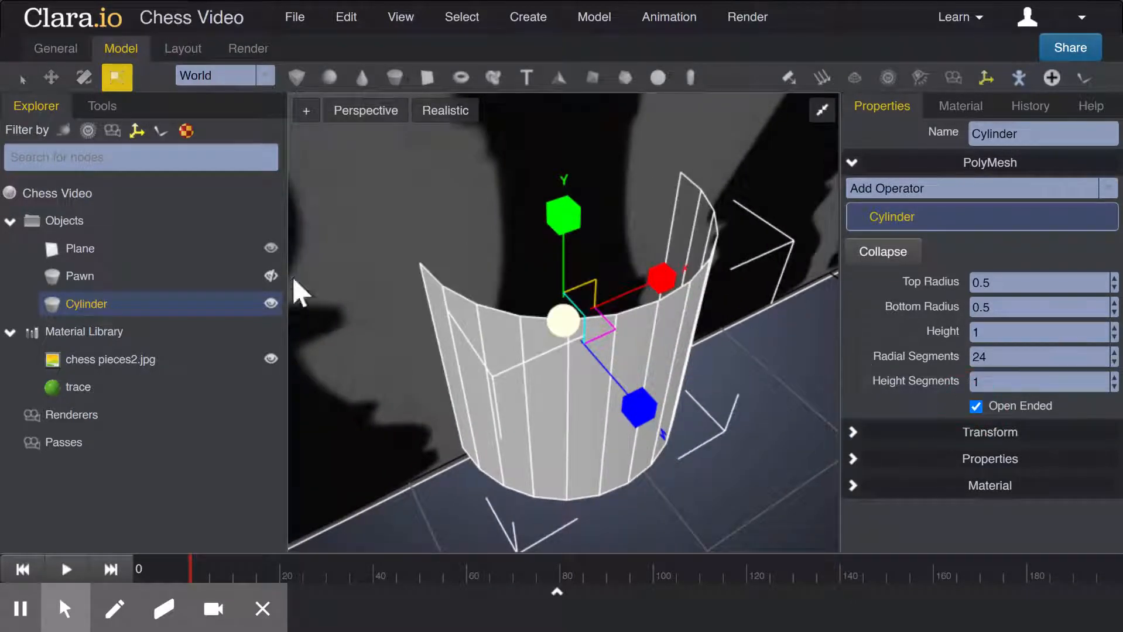
pyautogui.click(112, 108)
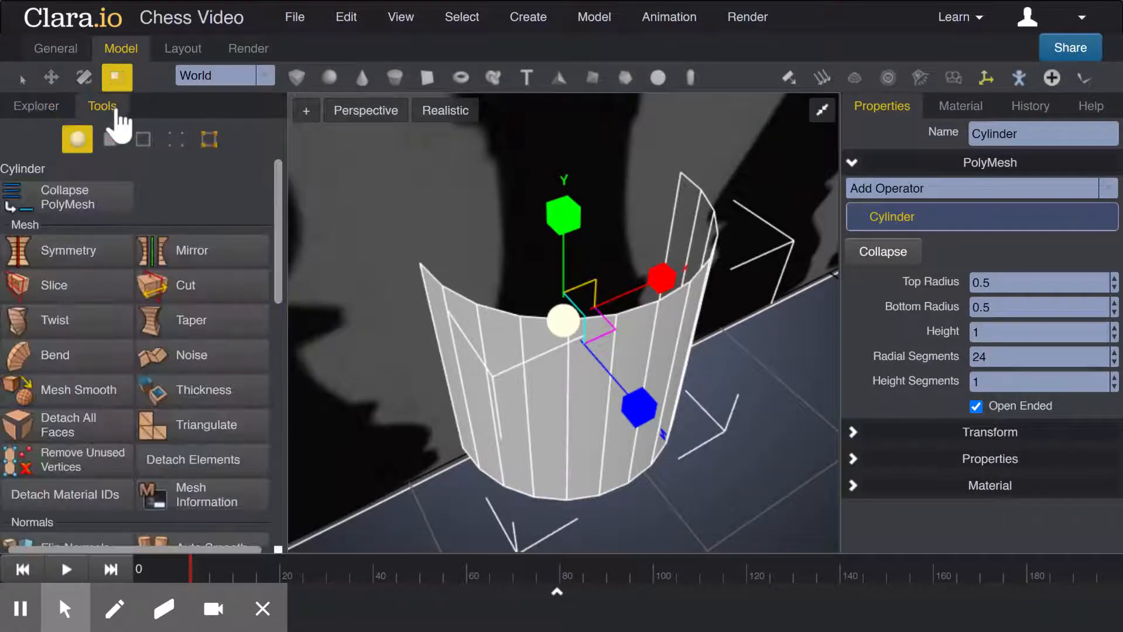
pyautogui.click(143, 141)
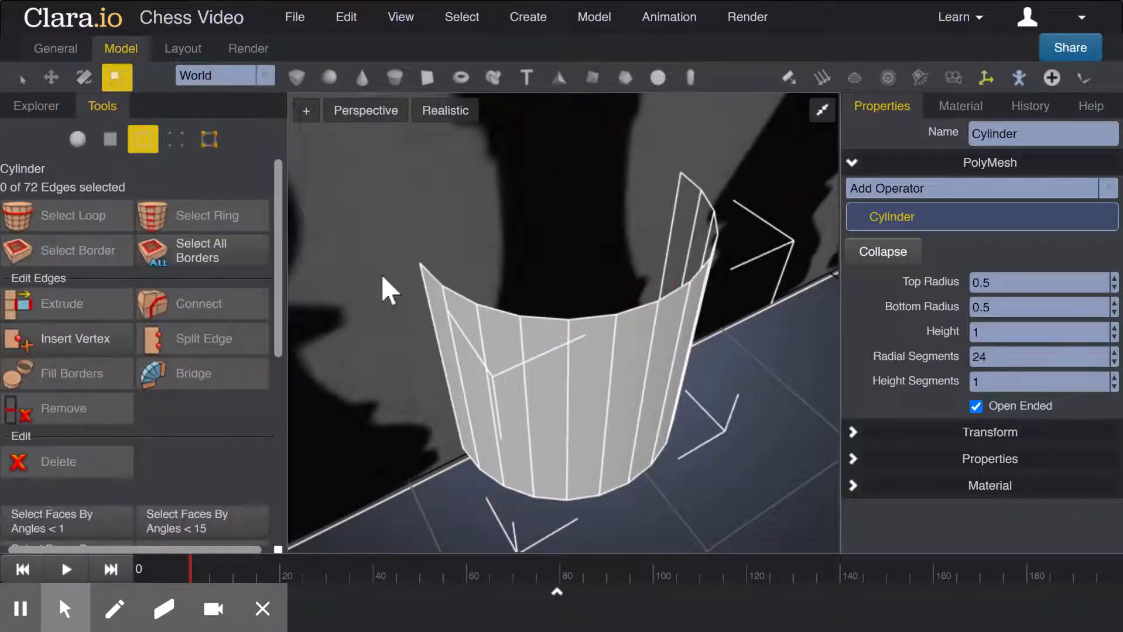
pyautogui.doubleClick(467, 301)
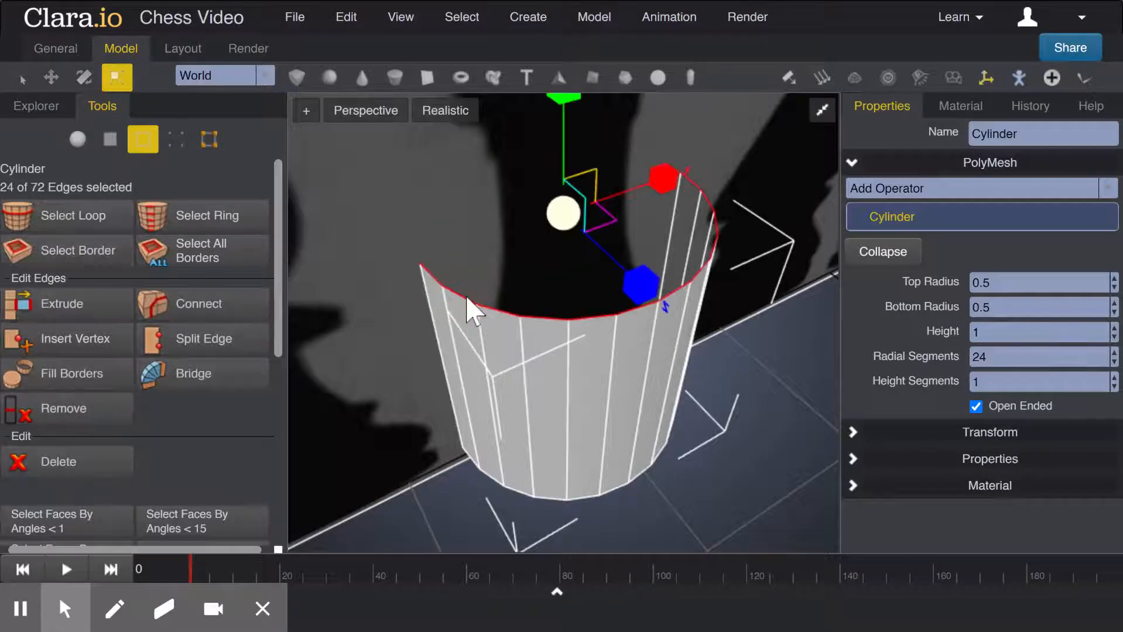
pyautogui.moveTo(483, 378)
pyautogui.mouseDown()
pyautogui.moveTo(499, 403)
pyautogui.moveTo(494, 388)
pyautogui.mouseUp()
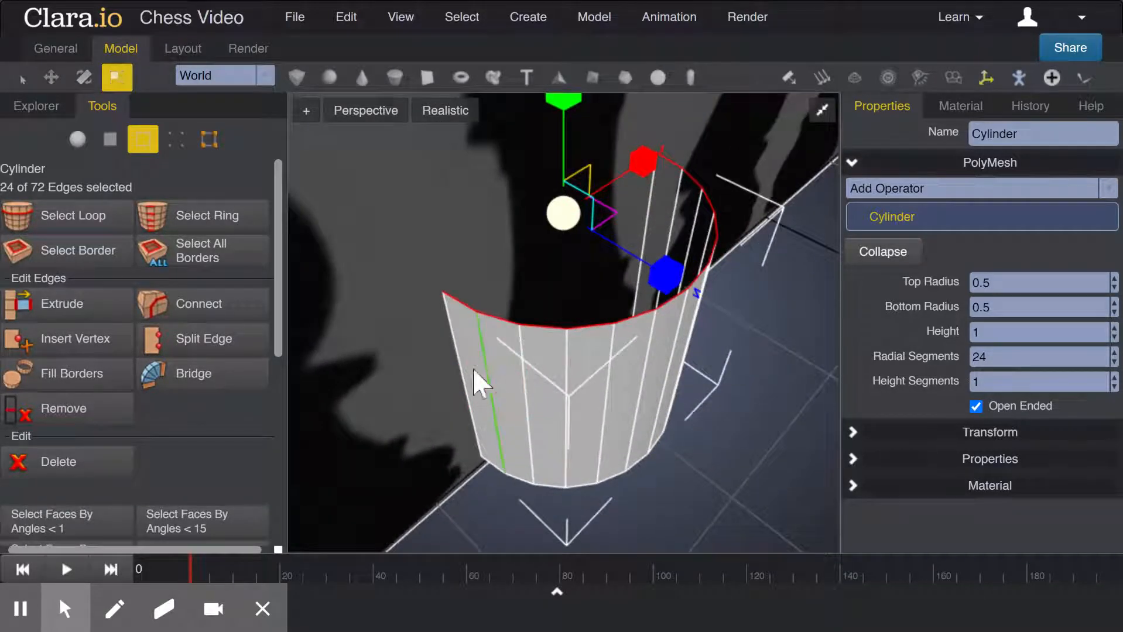
pyautogui.click(94, 381)
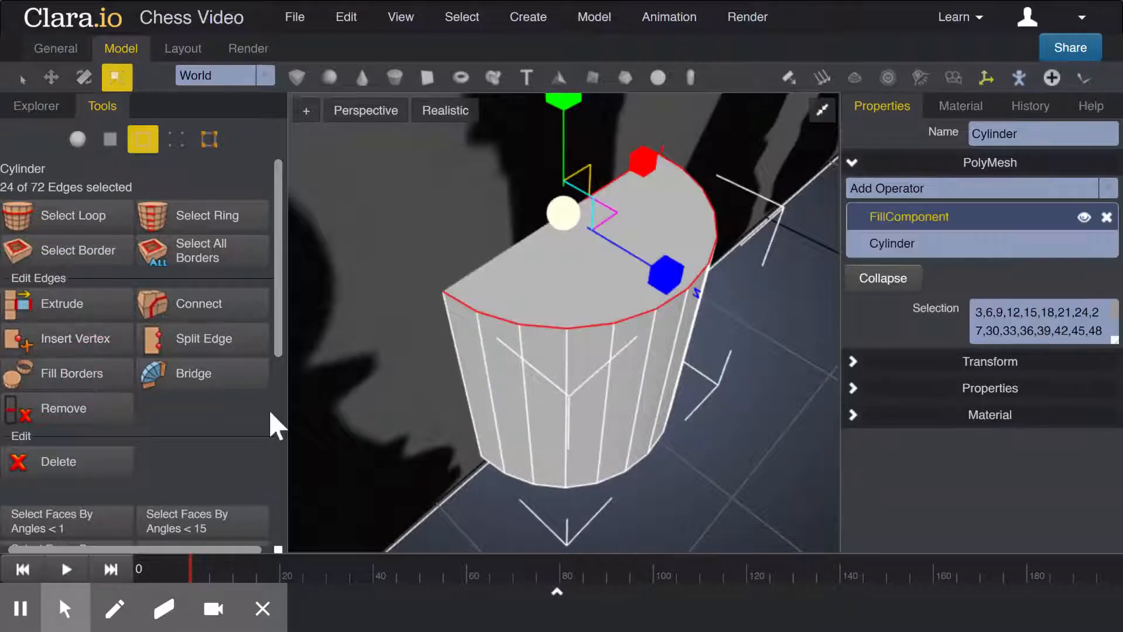
# Fill the cylinder's lower border loop with a single face.
pyautogui.moveTo(344, 458); pyautogui.dragTo(342, 364)
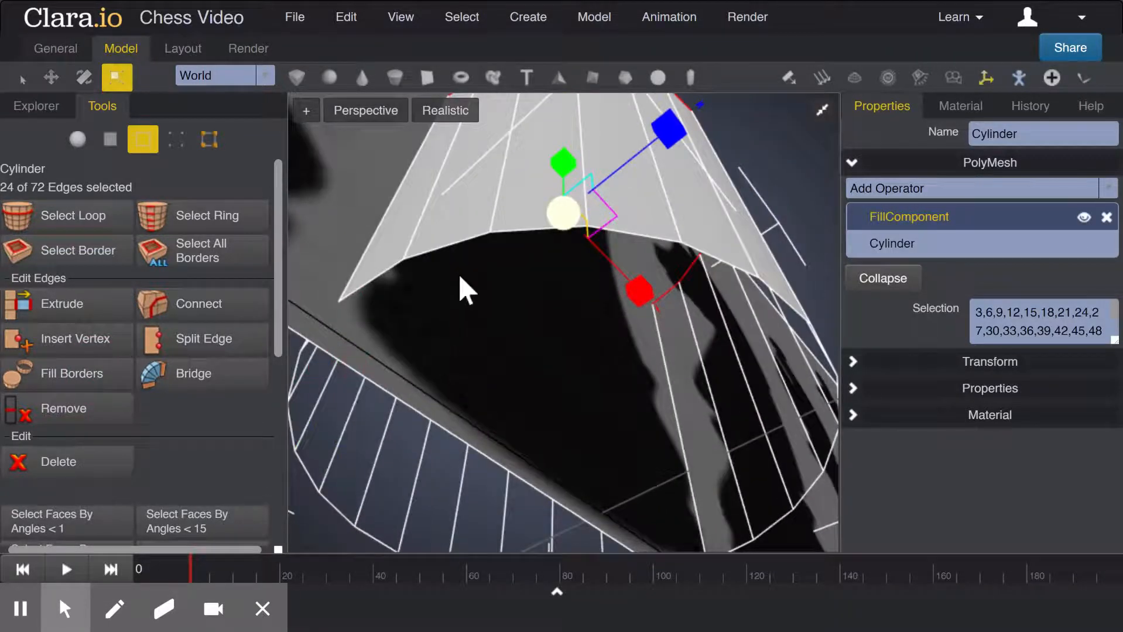
pyautogui.doubleClick(458, 244)
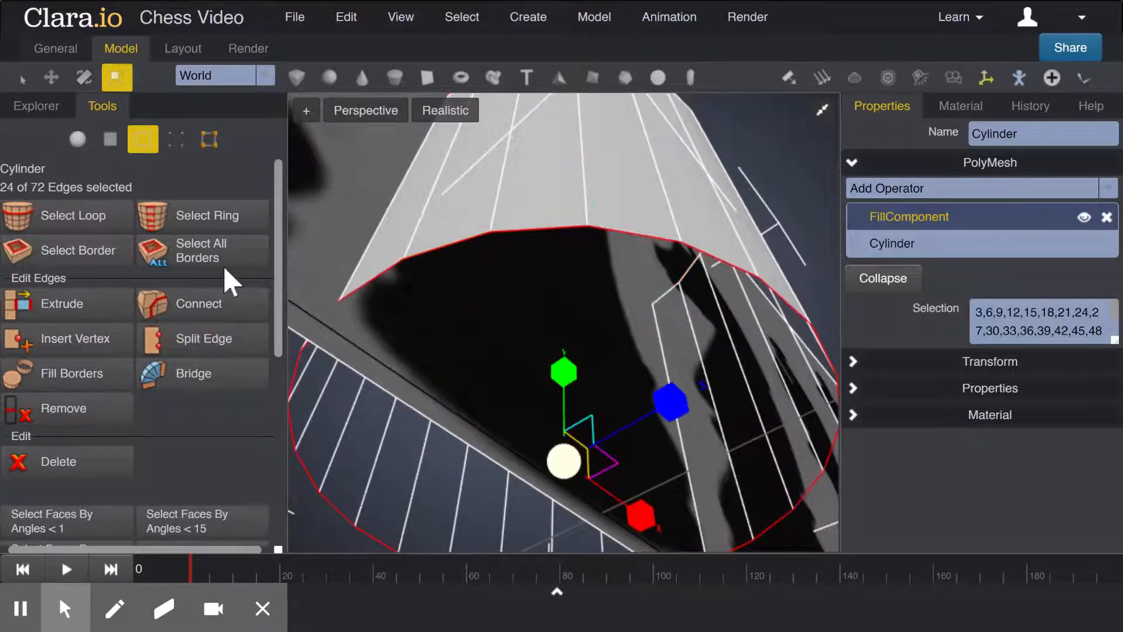
pyautogui.click(75, 384)
pyautogui.scroll(-5, 527, 364)
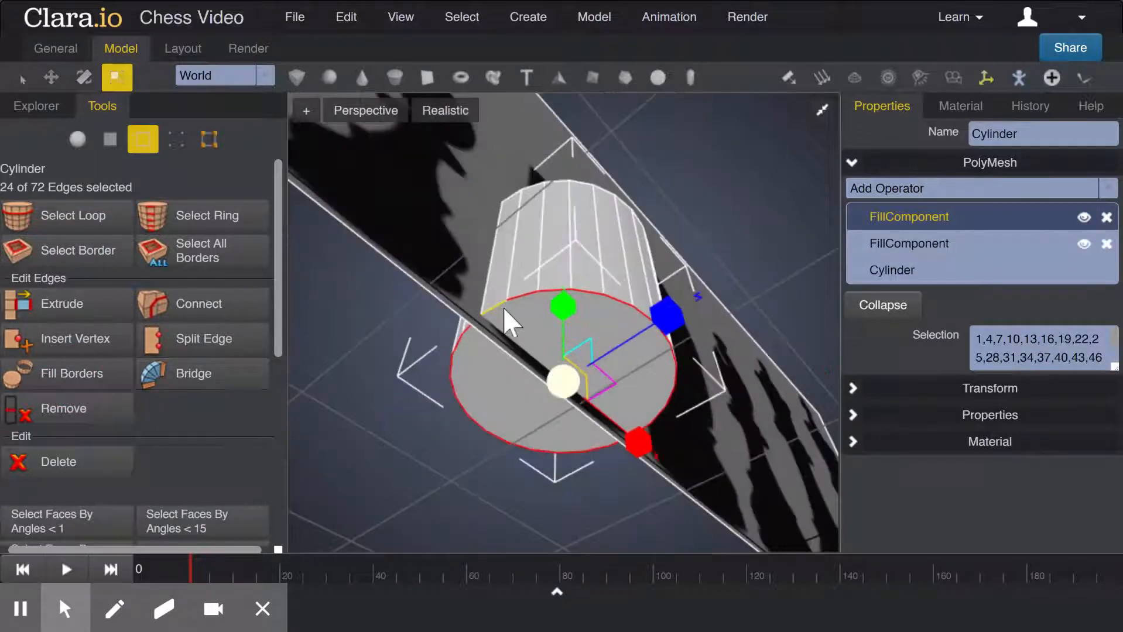
pyautogui.scroll(4, 503, 307)
pyautogui.moveTo(477, 326)
pyautogui.mouseDown(button='middle')
pyautogui.moveTo(469, 349)
pyautogui.moveTo(473, 323)
pyautogui.mouseUp(button='middle')
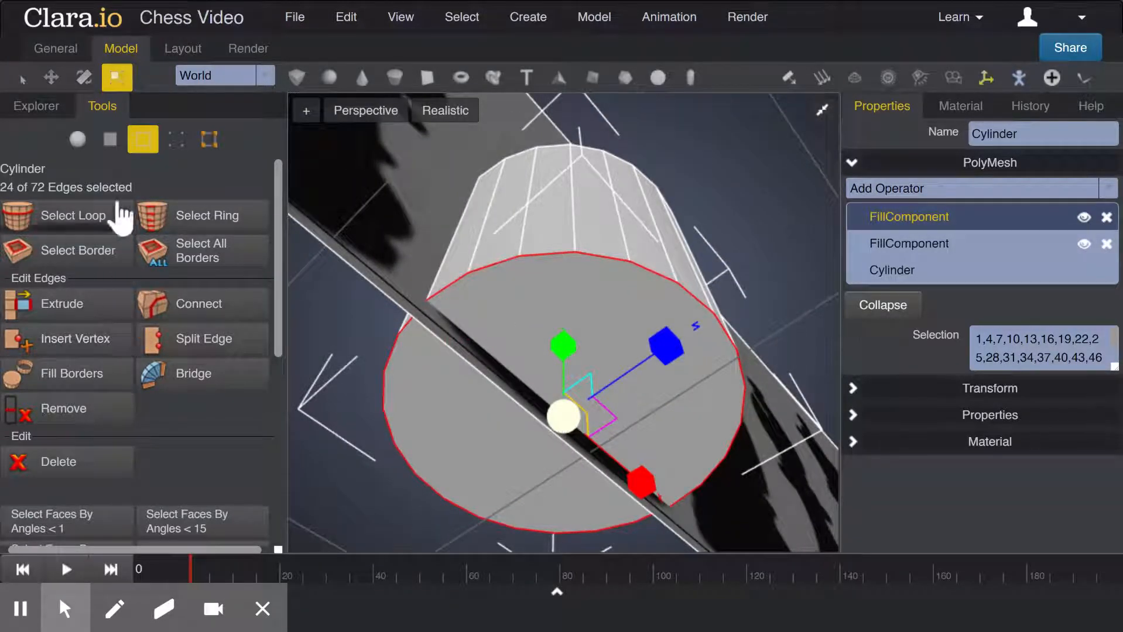
# Insert an inner face into the cylinder's bottom cap with an offset of -0.1.
pyautogui.click(111, 141)
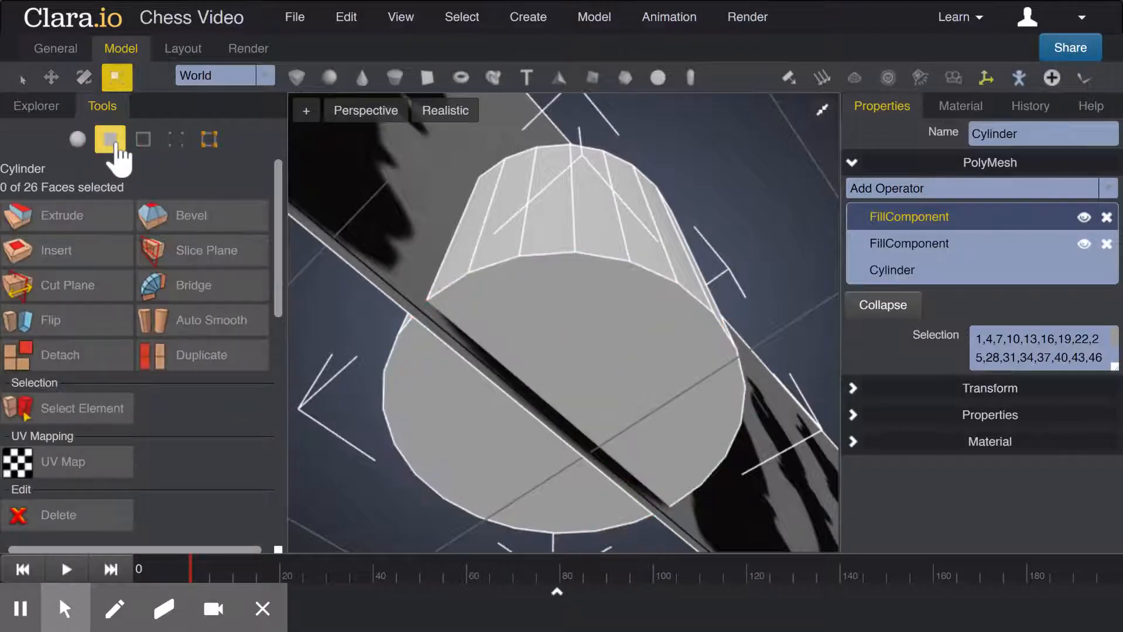
pyautogui.click(489, 312)
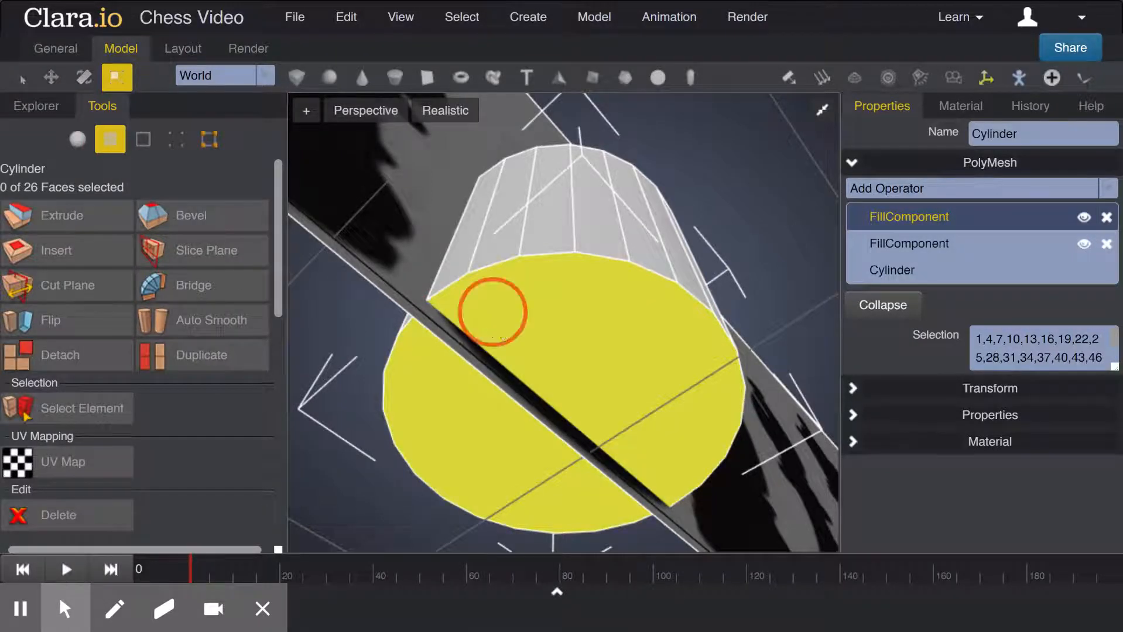
pyautogui.click(88, 256)
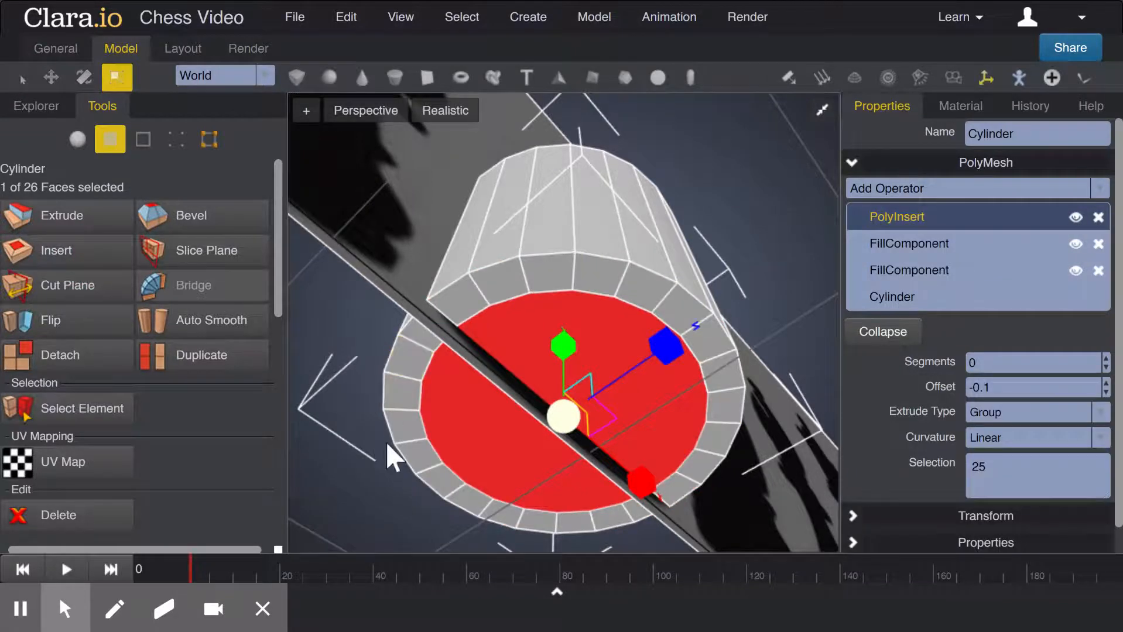
# Move the cylinder's top face down about 0.9 along Y to form a thin disc at the rook's base.
pyautogui.moveTo(418, 443); pyautogui.dragTo(464, 398)
pyautogui.scroll(-2, 462, 393)
pyautogui.click(597, 279)
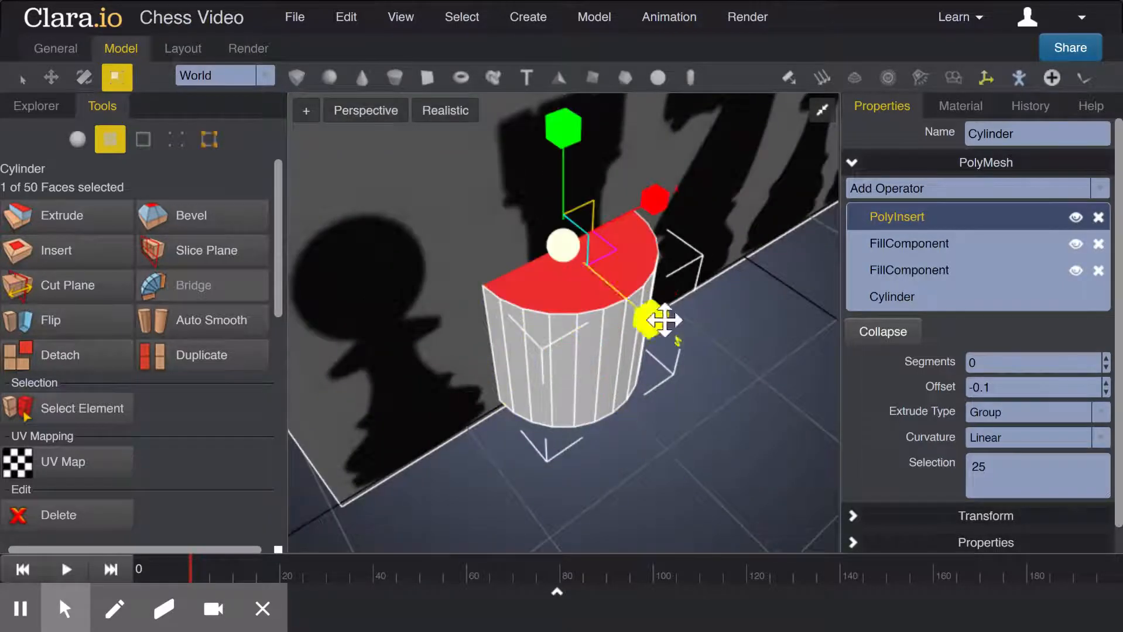
pyautogui.moveTo(693, 397); pyautogui.dragTo(676, 358)
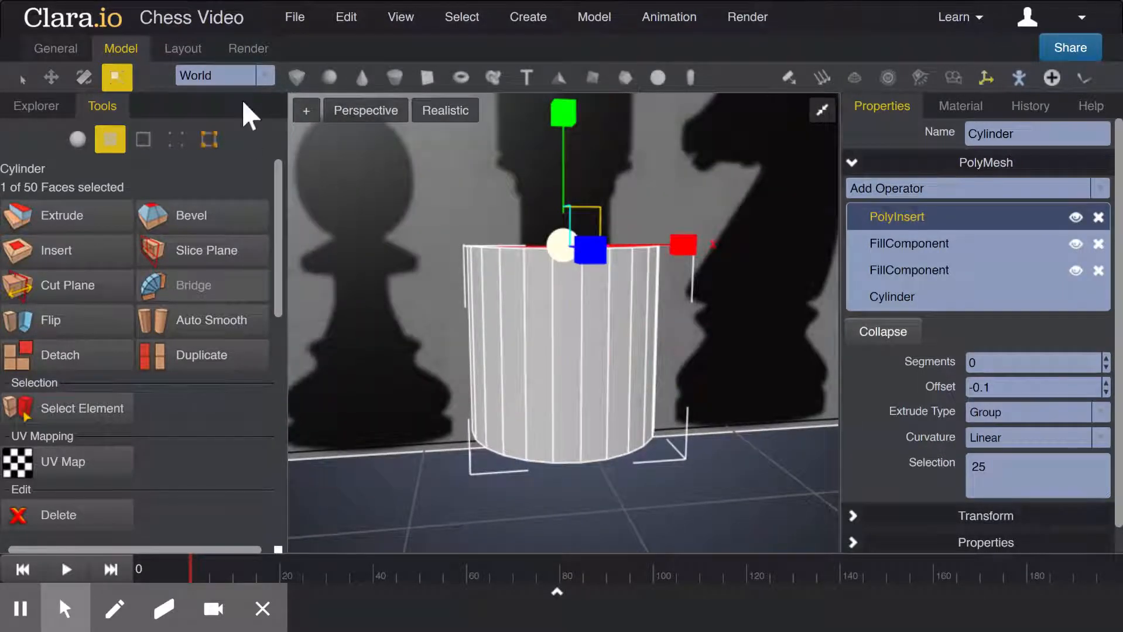
pyautogui.click(51, 77)
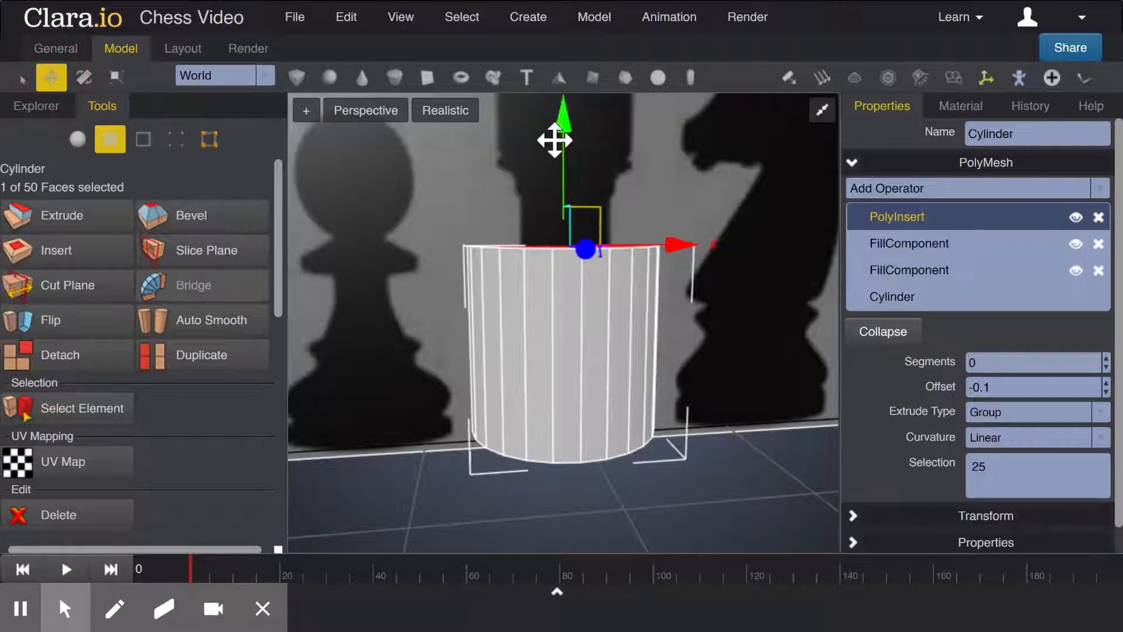
pyautogui.click(561, 138)
pyautogui.moveTo(560, 138); pyautogui.dragTo(558, 203)
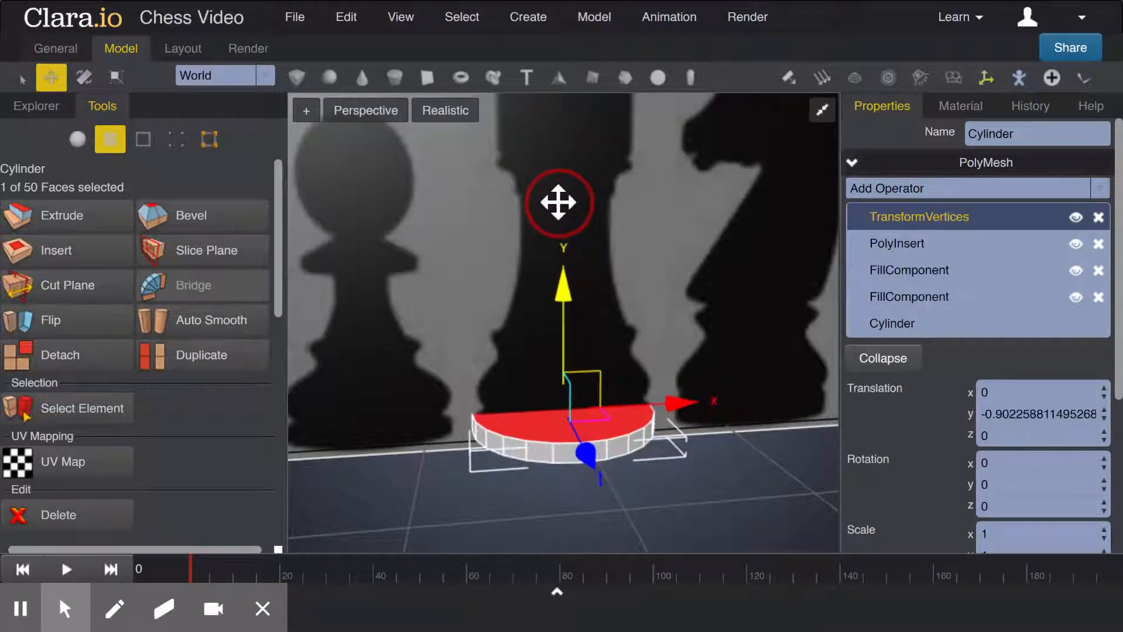
# Examine the thin disc against the rook silhouette on the reference image, from the base up to the battlements.
pyautogui.moveTo(702, 259); pyautogui.dragTo(692, 247)
pyautogui.scroll(2, 695, 294)
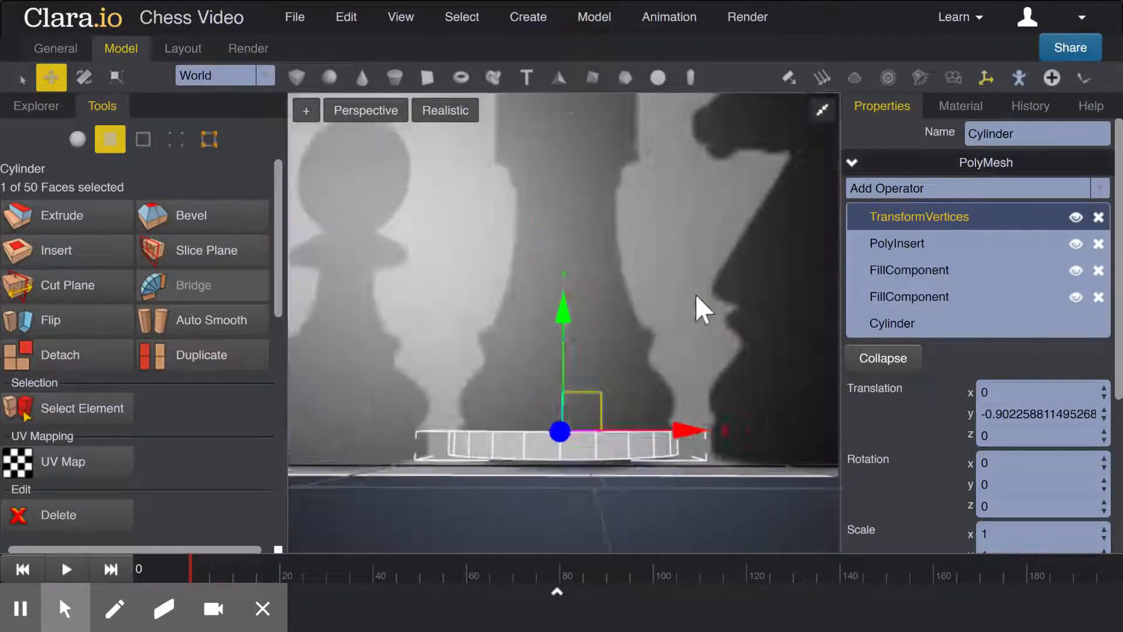
pyautogui.scroll(3, 696, 296)
pyautogui.scroll(-3, 686, 342)
pyautogui.moveTo(681, 345)
pyautogui.mouseDown(button='right')
pyautogui.moveTo(670, 331)
pyautogui.moveTo(668, 342)
pyautogui.mouseUp(button='right')
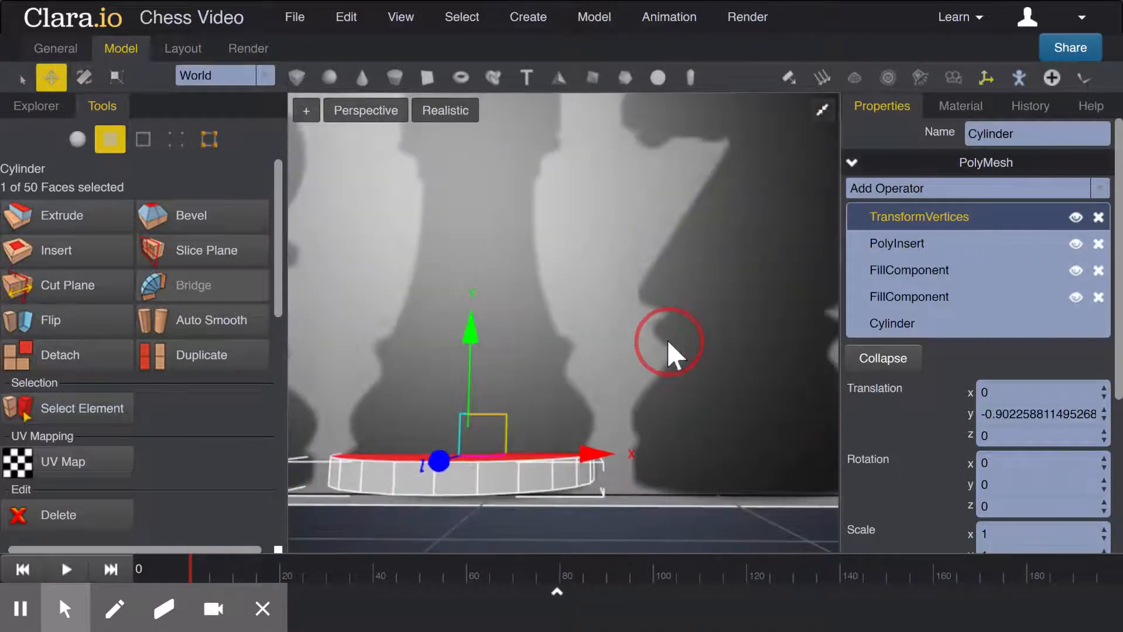
pyautogui.scroll(2, 667, 340)
pyautogui.scroll(3, 645, 345)
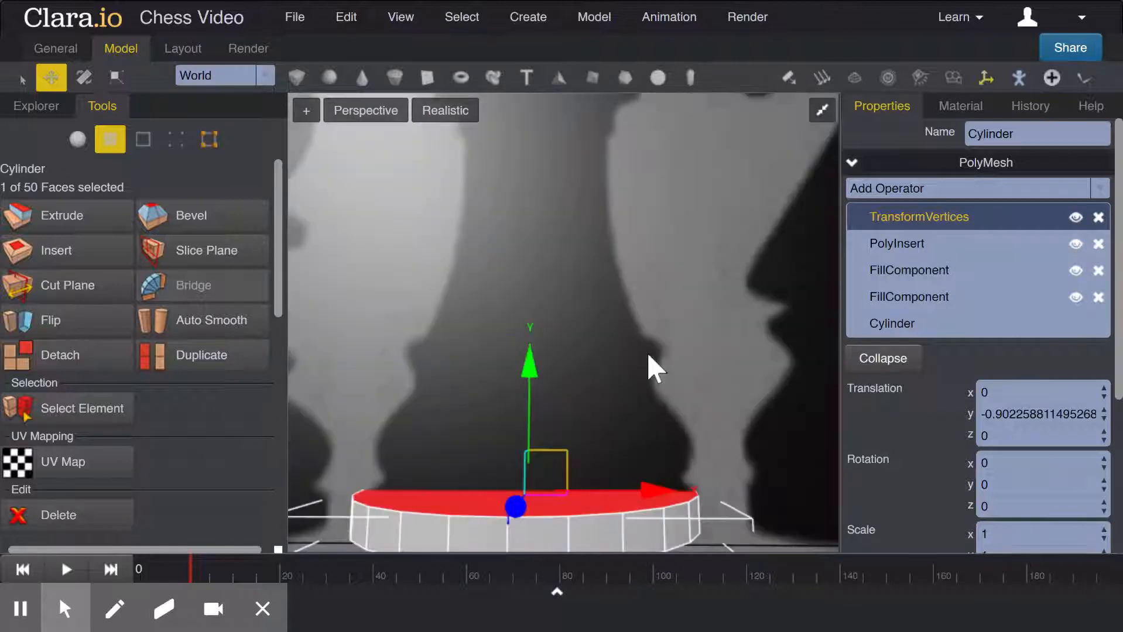
pyautogui.moveTo(646, 377); pyautogui.dragTo(647, 373)
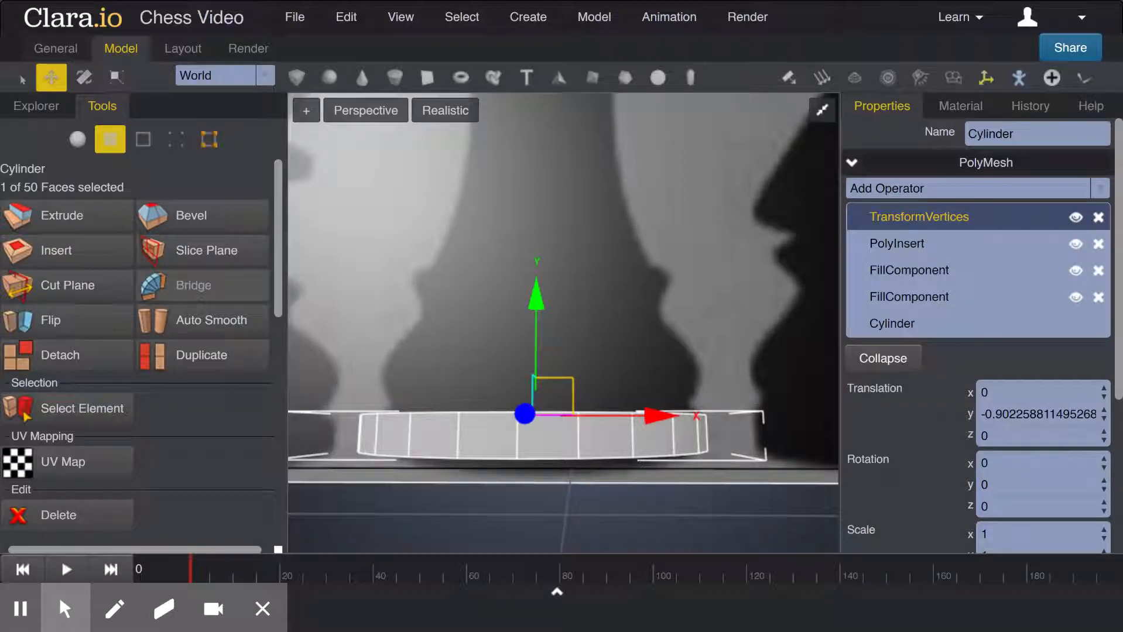
pyautogui.moveTo(648, 373)
pyautogui.mouseDown()
pyautogui.moveTo(632, 341)
pyautogui.moveTo(636, 372)
pyautogui.mouseUp()
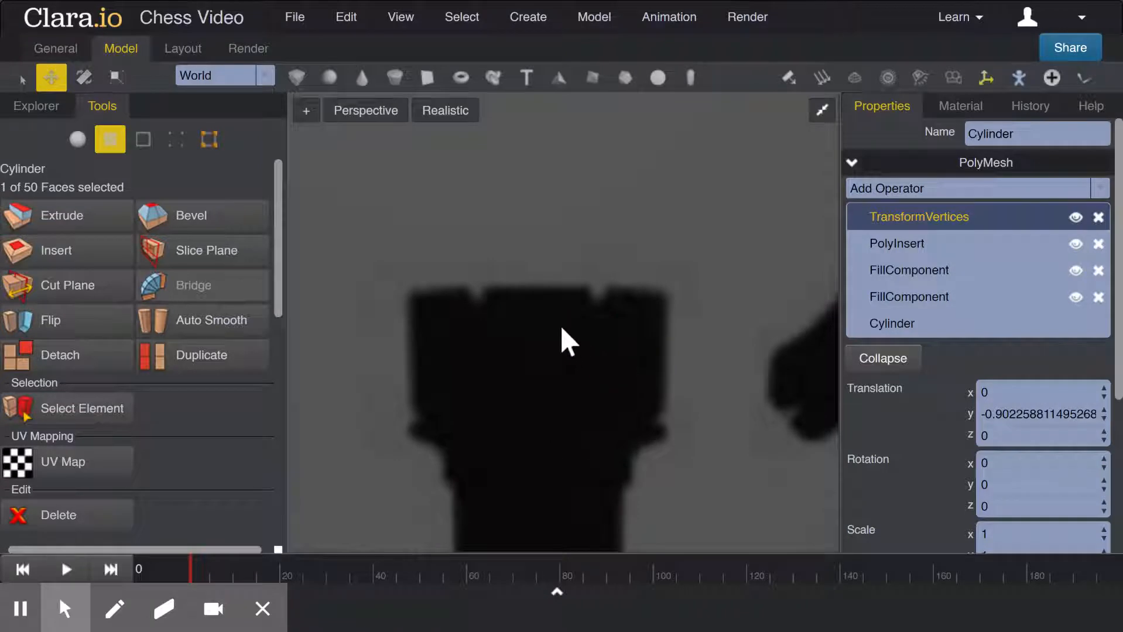
pyautogui.moveTo(581, 402); pyautogui.dragTo(592, 354)
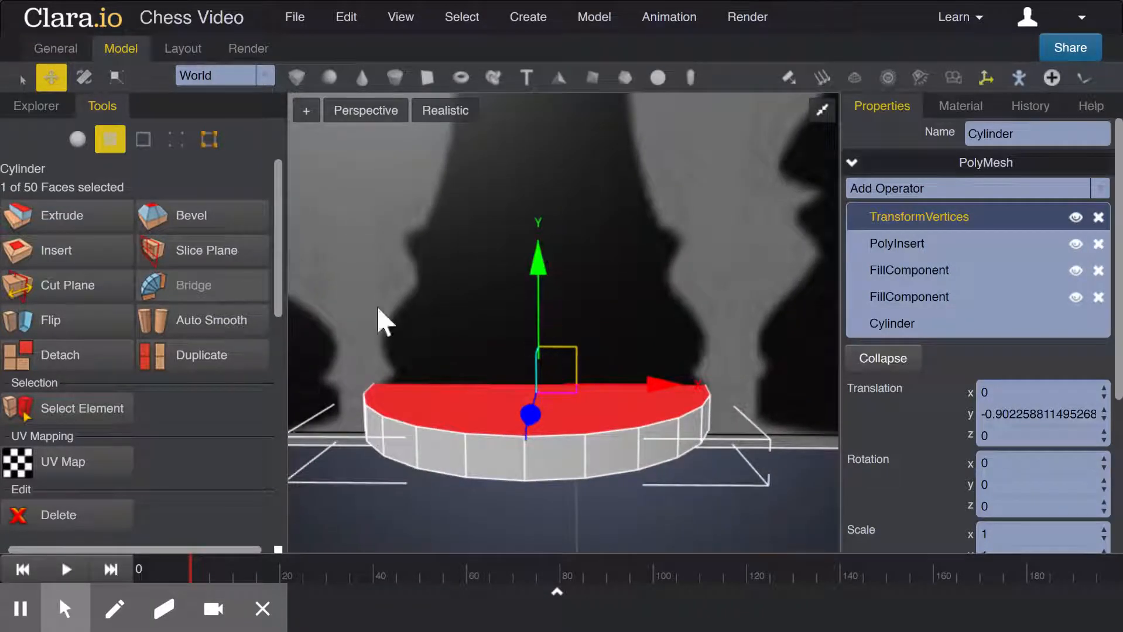
# Extrude the disc's top face by 0.2 and move the new face down about 0.18 along Y.
pyautogui.click(106, 223)
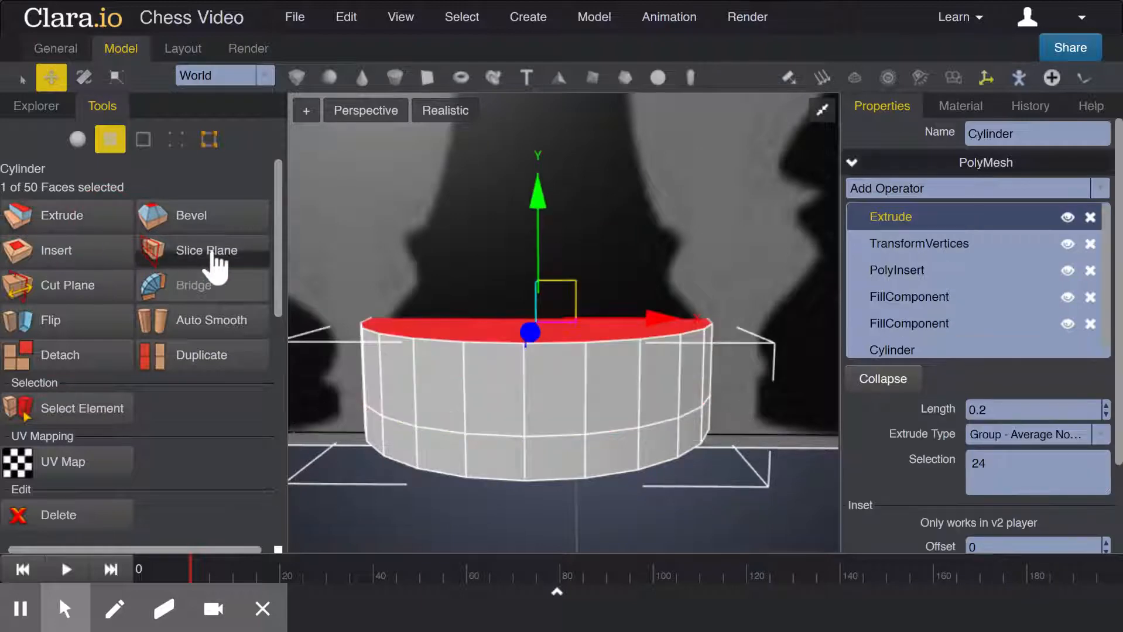
pyautogui.moveTo(635, 299); pyautogui.dragTo(651, 301)
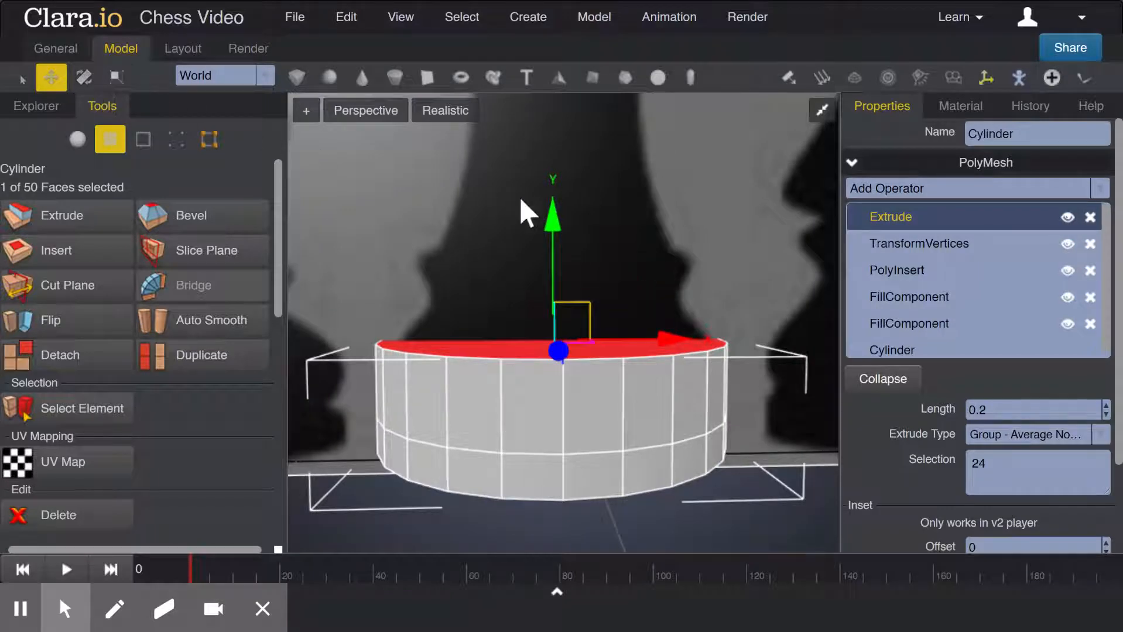
pyautogui.moveTo(547, 219); pyautogui.dragTo(547, 250)
# Scale the disc's top face uniformly inward to give the upper rim a narrow sloped edge.
pyautogui.moveTo(337, 259); pyautogui.dragTo(384, 298)
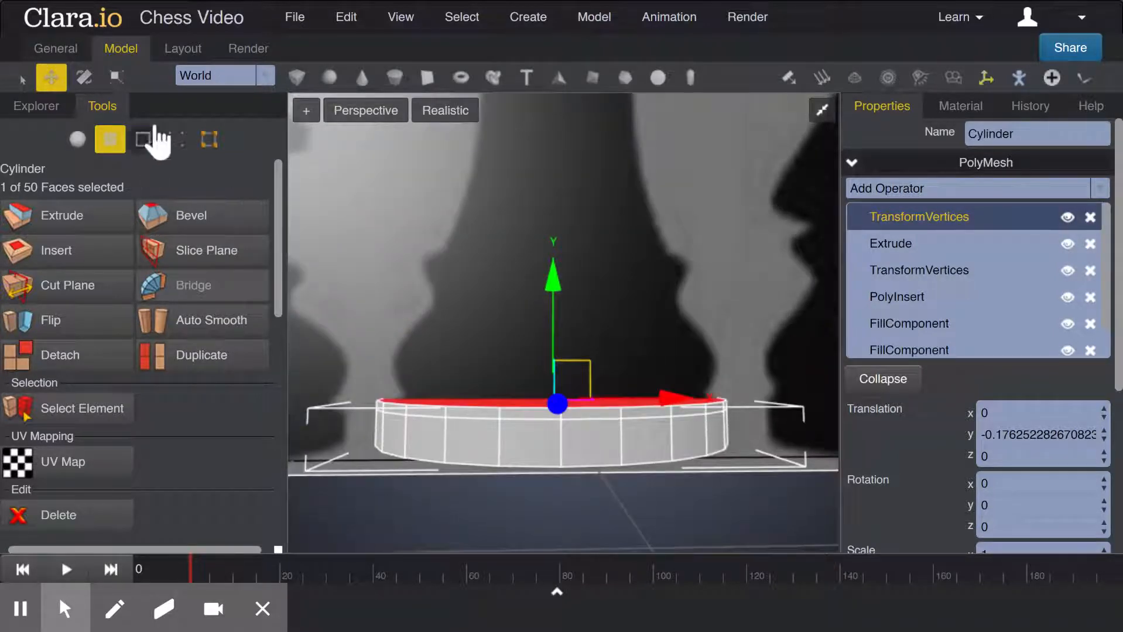
pyautogui.click(118, 76)
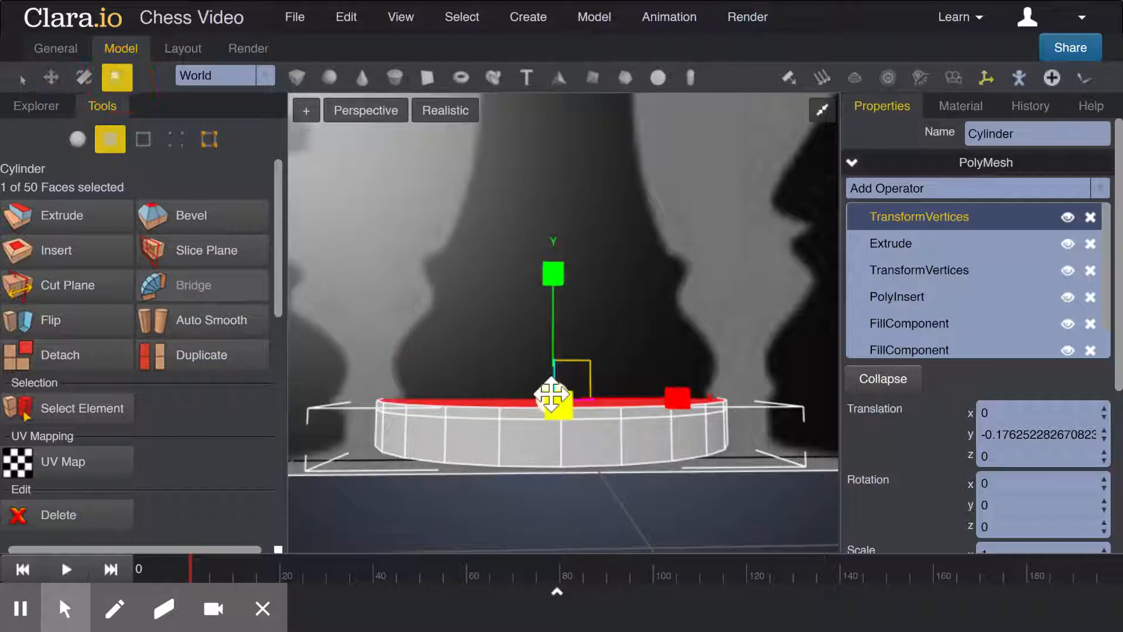
pyautogui.moveTo(484, 368); pyautogui.dragTo(515, 398)
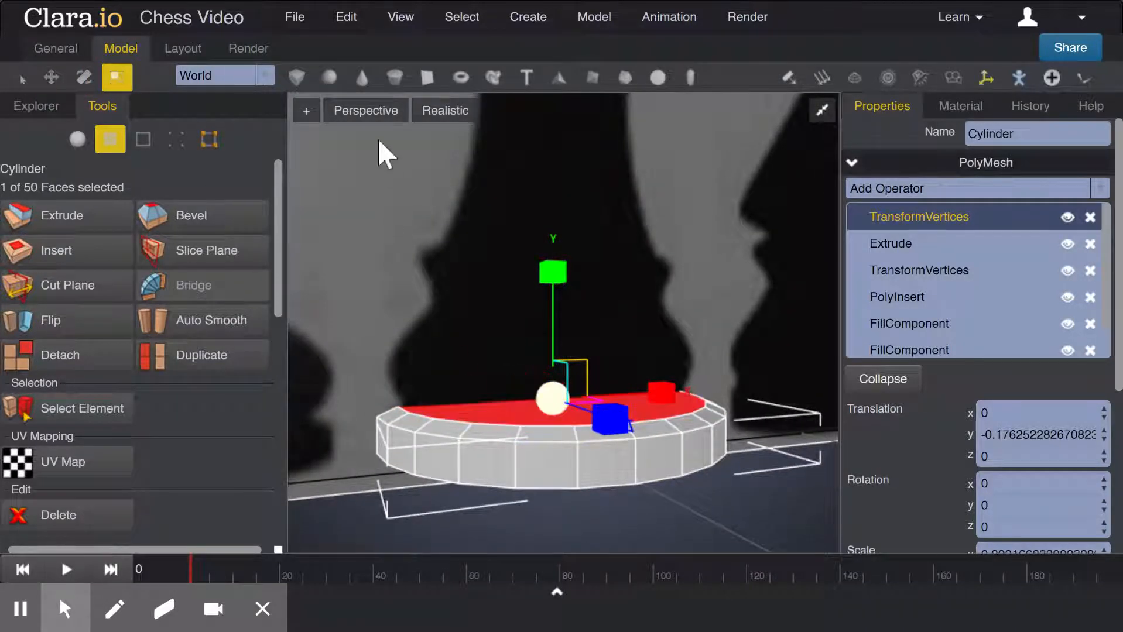
# In the Front view, move the whole cylinder down slightly along Y so its base rests on the floor line.
pyautogui.click(369, 111)
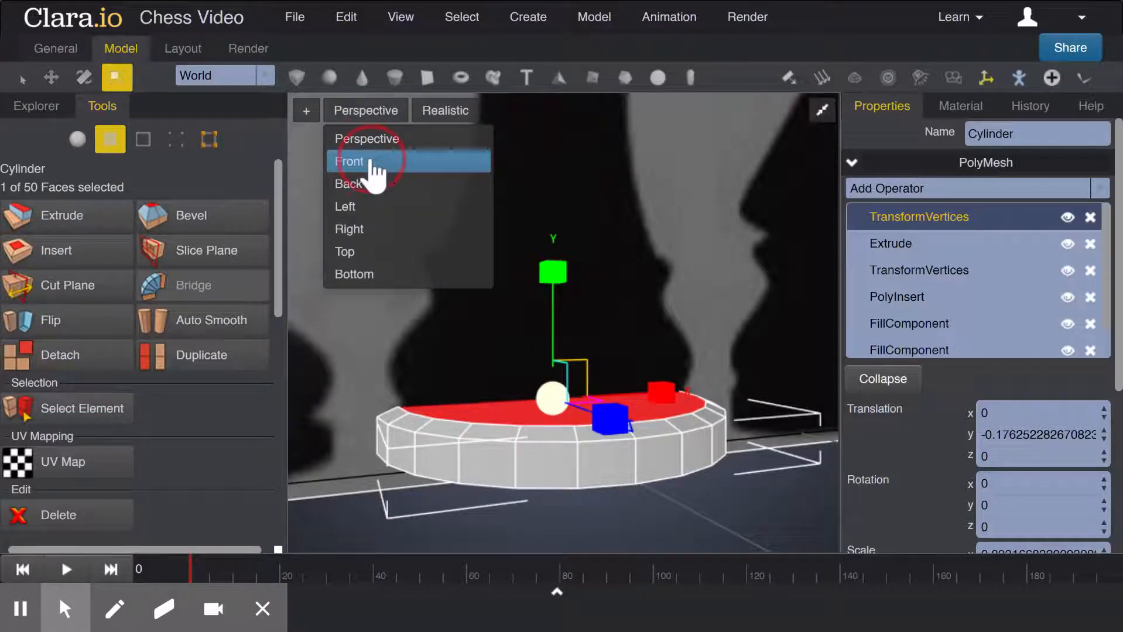
pyautogui.click(373, 164)
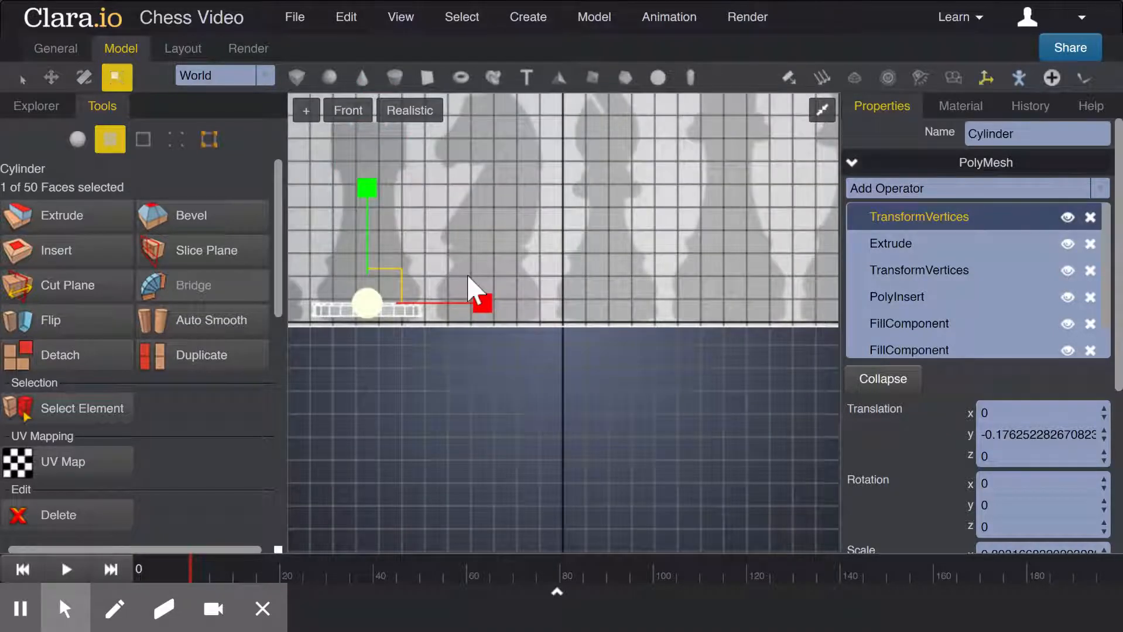
pyautogui.press('f')
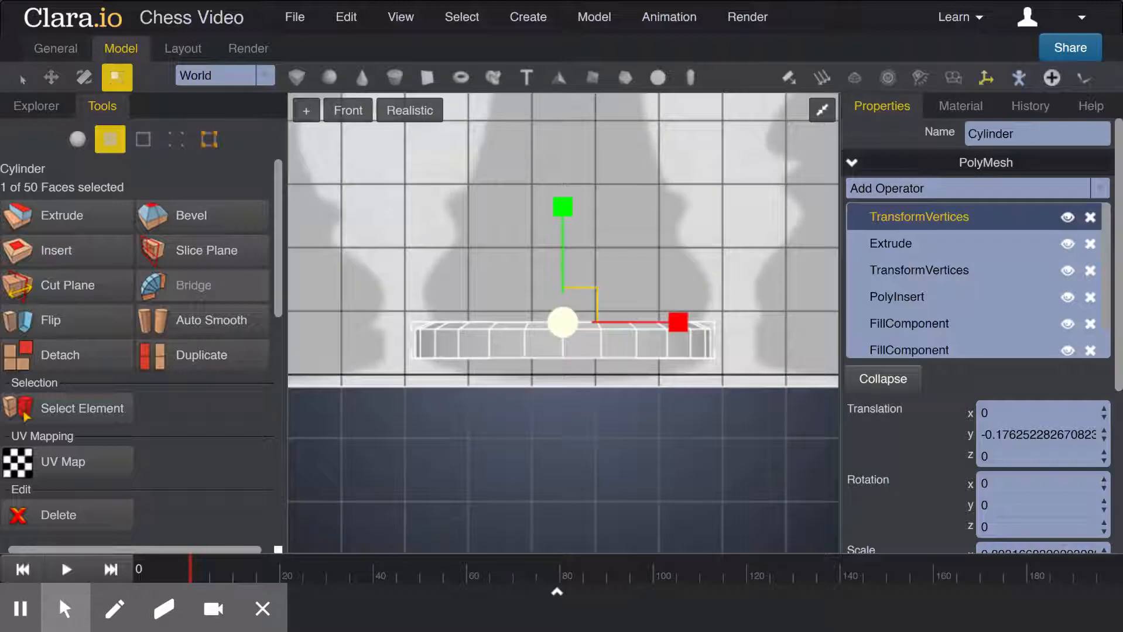
pyautogui.moveTo(621, 269); pyautogui.dragTo(610, 288, button='middle')
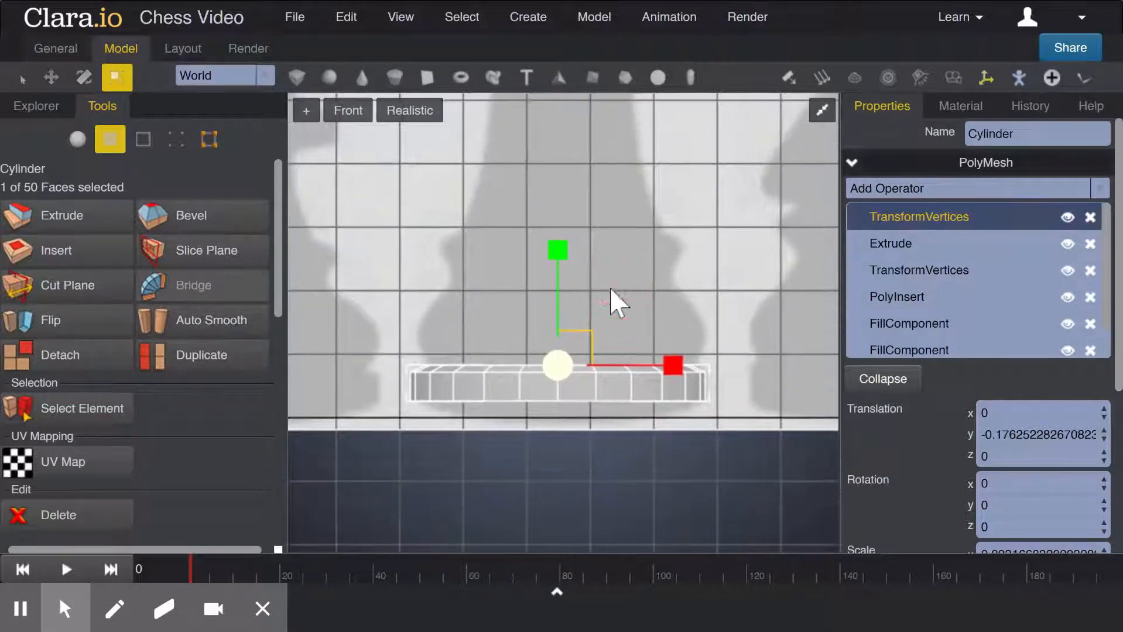
pyautogui.click(51, 77)
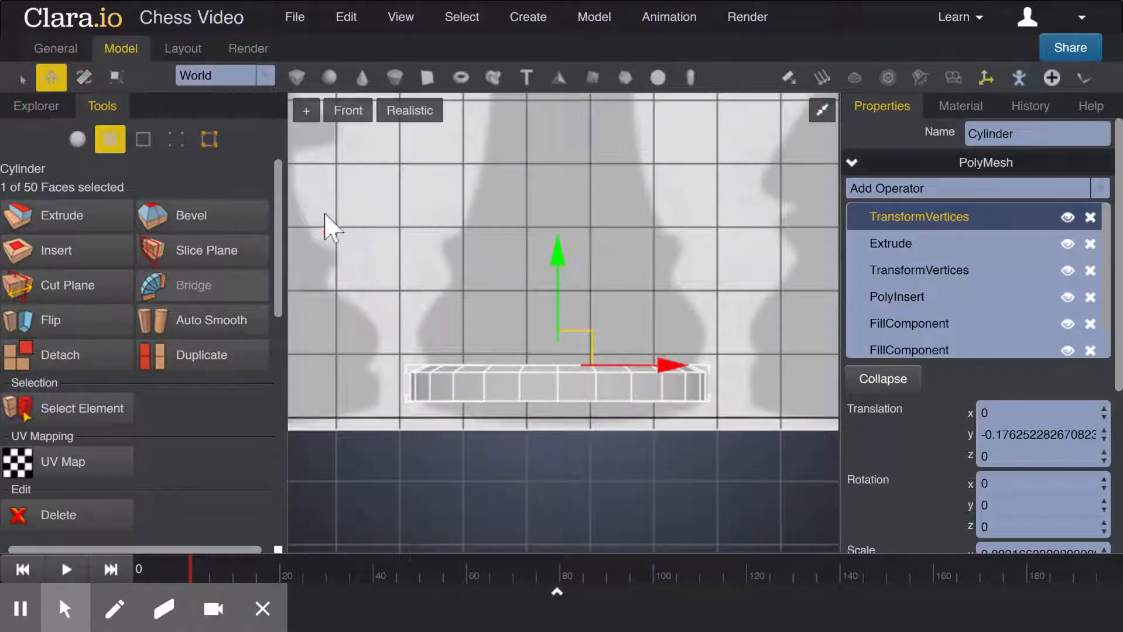
pyautogui.click(495, 335)
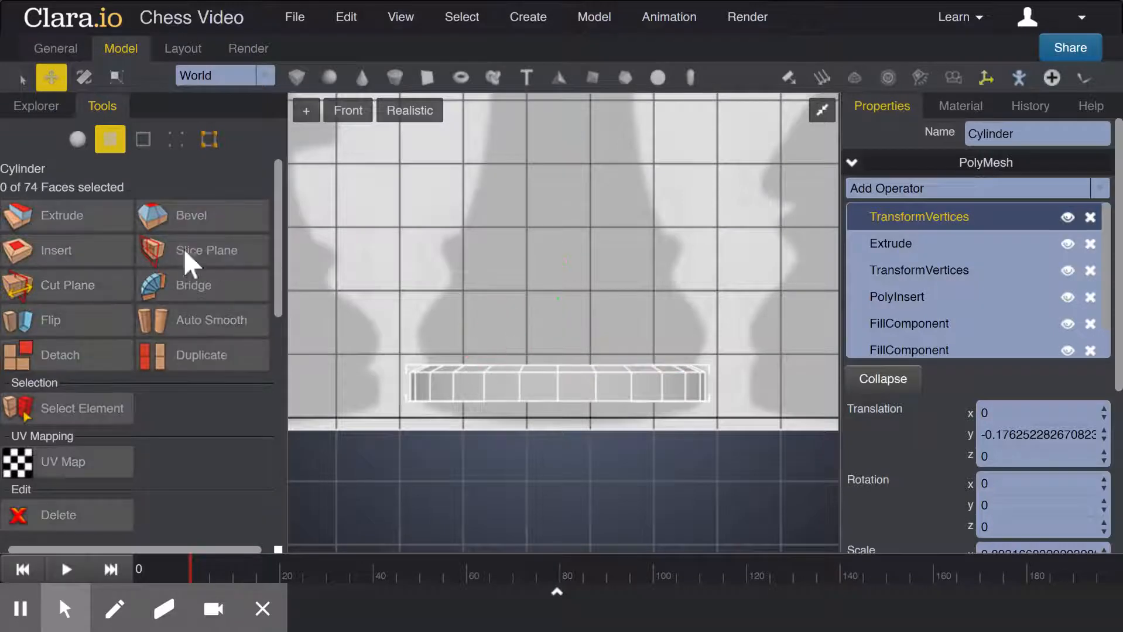
pyautogui.click(507, 385)
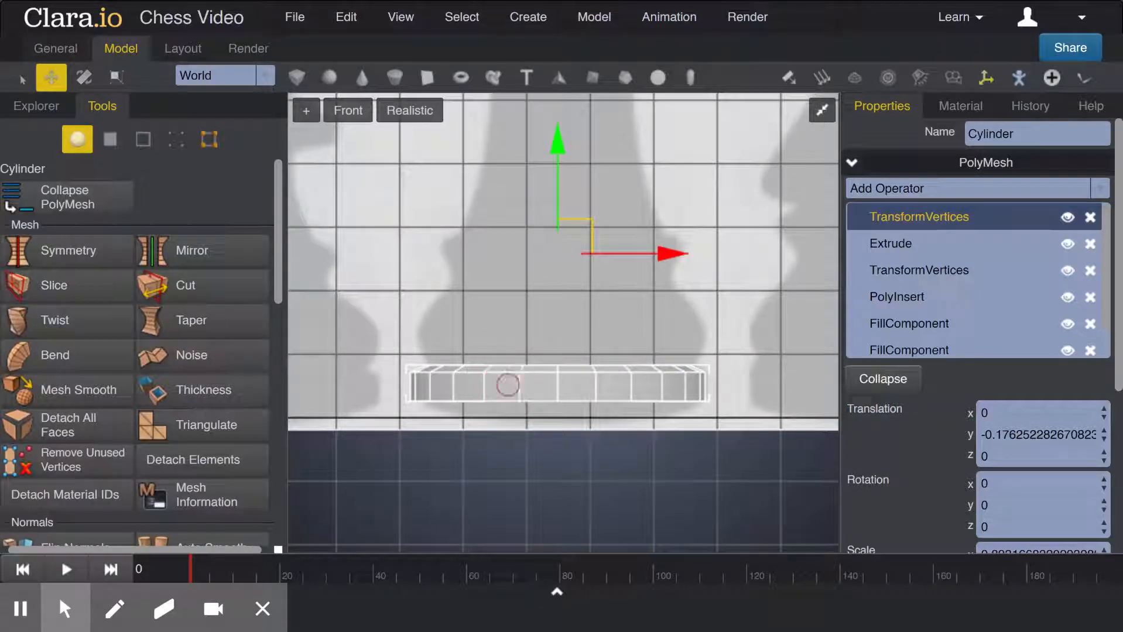
pyautogui.moveTo(554, 152); pyautogui.dragTo(554, 159)
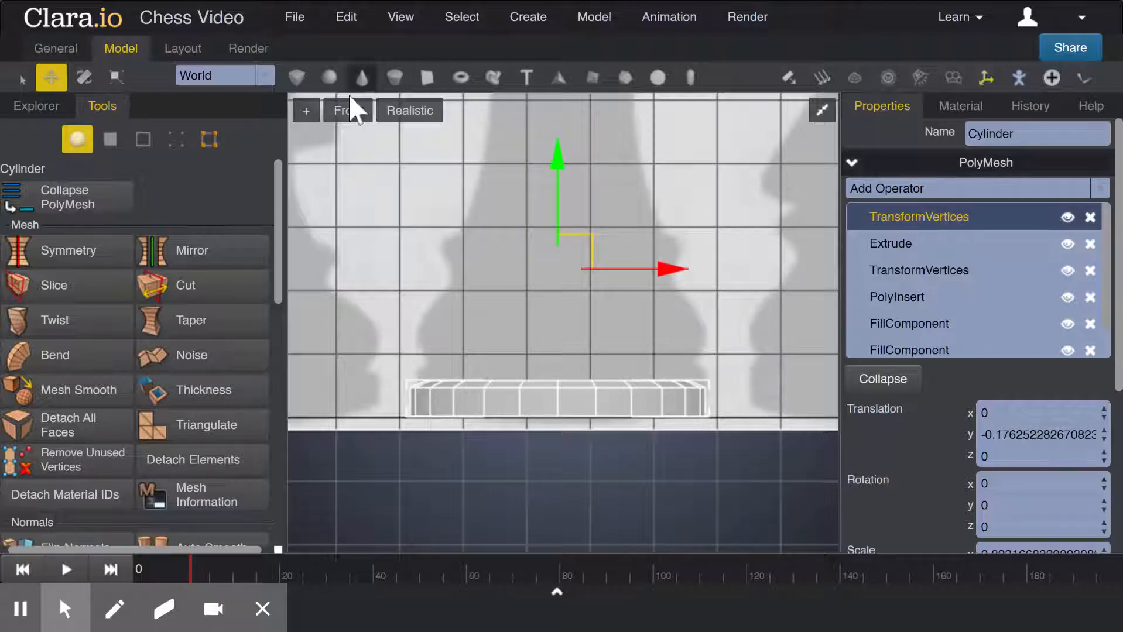
# Select the disc's top face and raise it in the Front view to a Y translation of about -0.12.
pyautogui.click(346, 114)
pyautogui.click(369, 141)
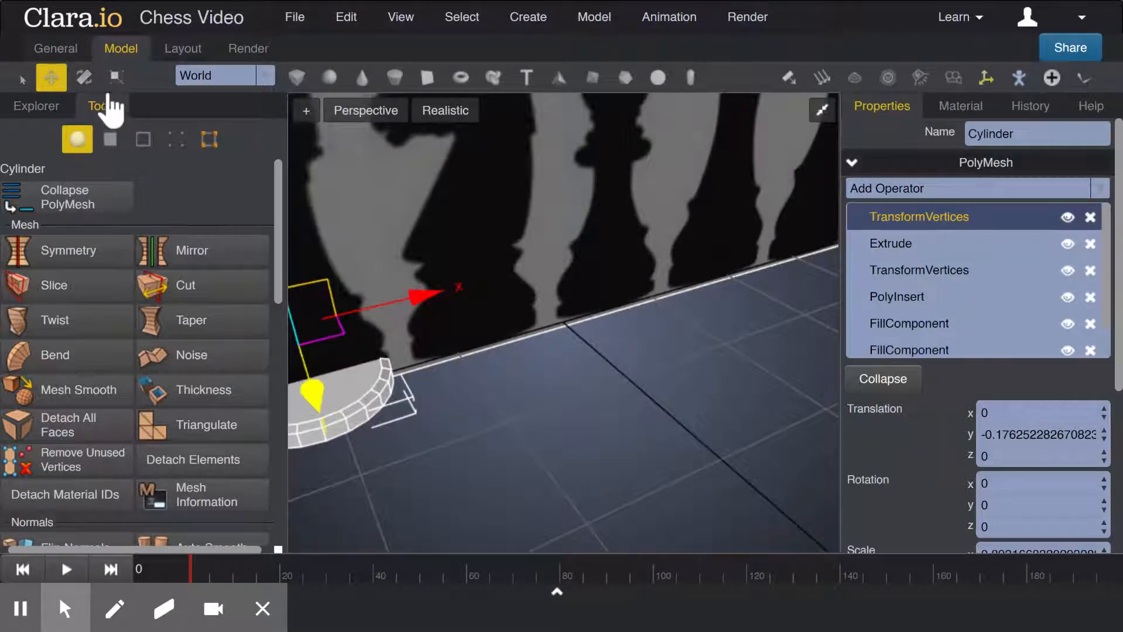
pyautogui.click(110, 139)
pyautogui.click(343, 388)
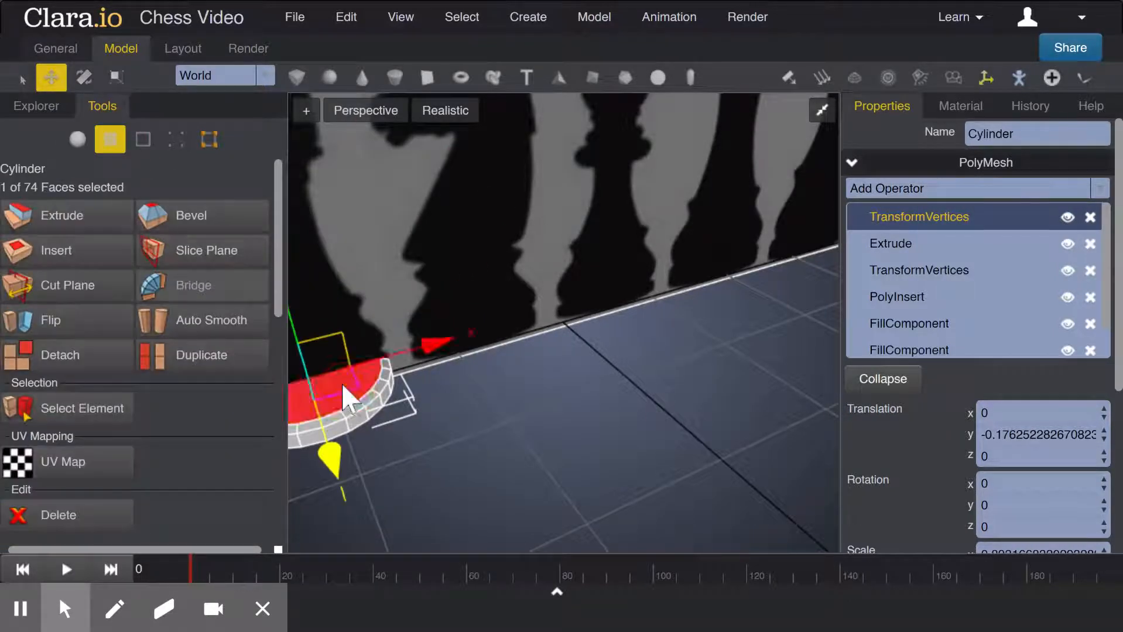
pyautogui.click(356, 113)
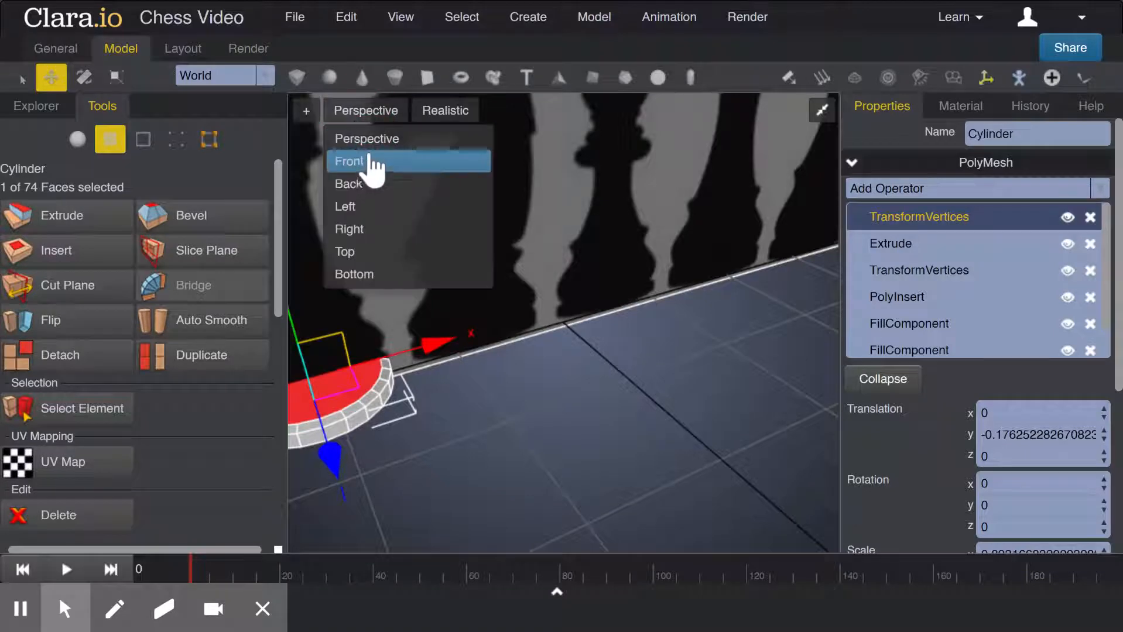
pyautogui.click(370, 161)
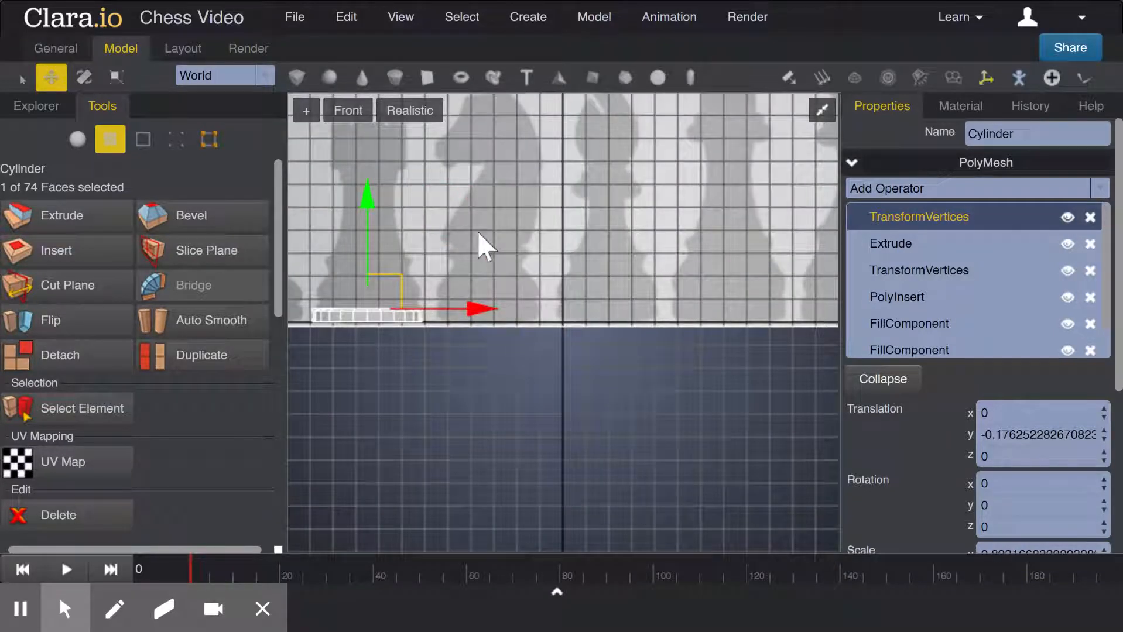
pyautogui.press('f')
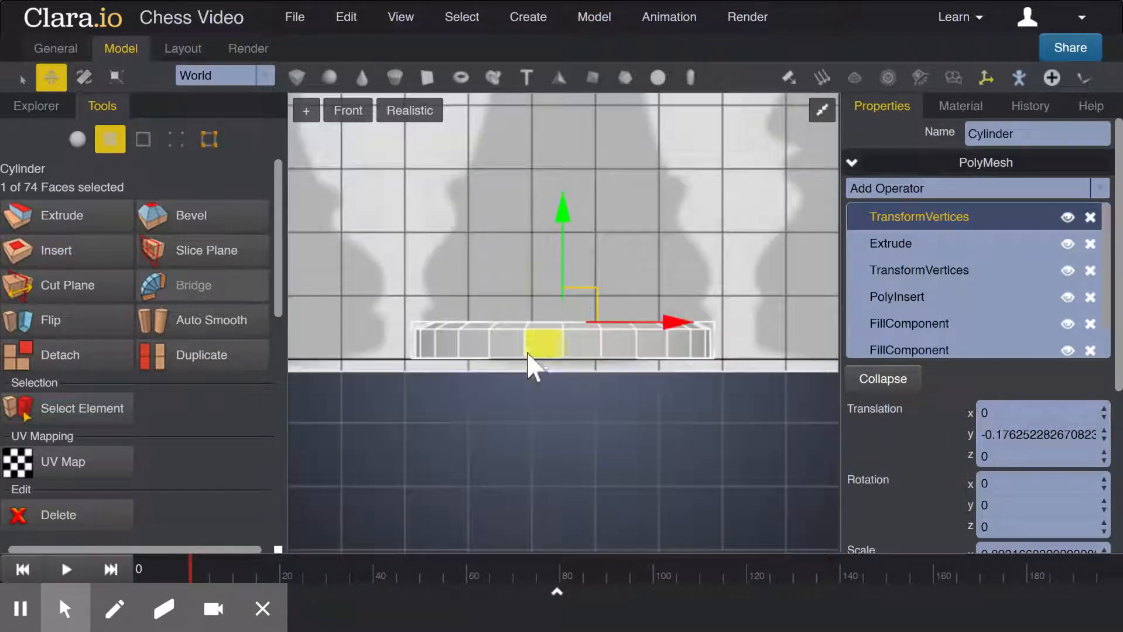
pyautogui.moveTo(530, 394); pyautogui.dragTo(528, 415, button='middle')
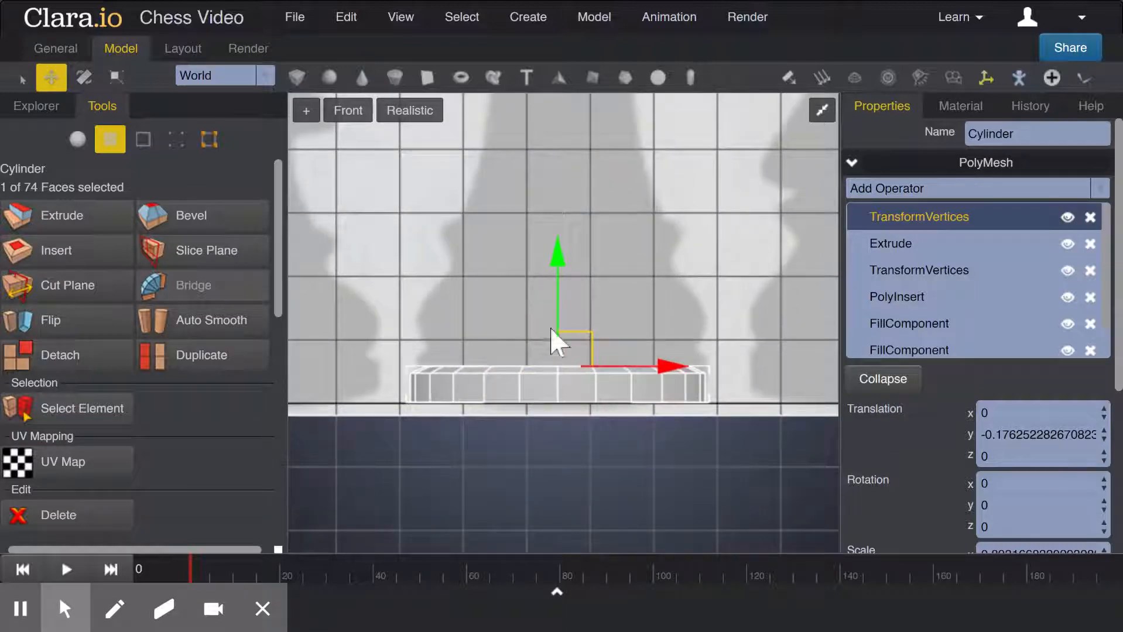
pyautogui.moveTo(556, 282); pyautogui.dragTo(556, 260)
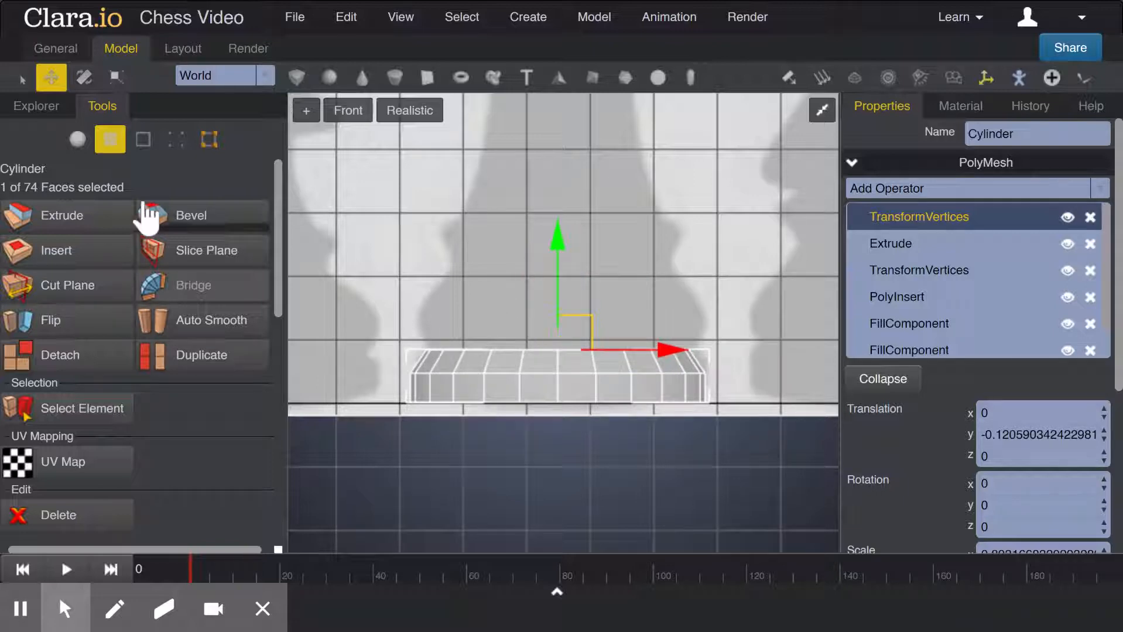
# Select the edge loop below the disc's sloped rim and move it up about 0.02 along Y.
pyautogui.click(143, 140)
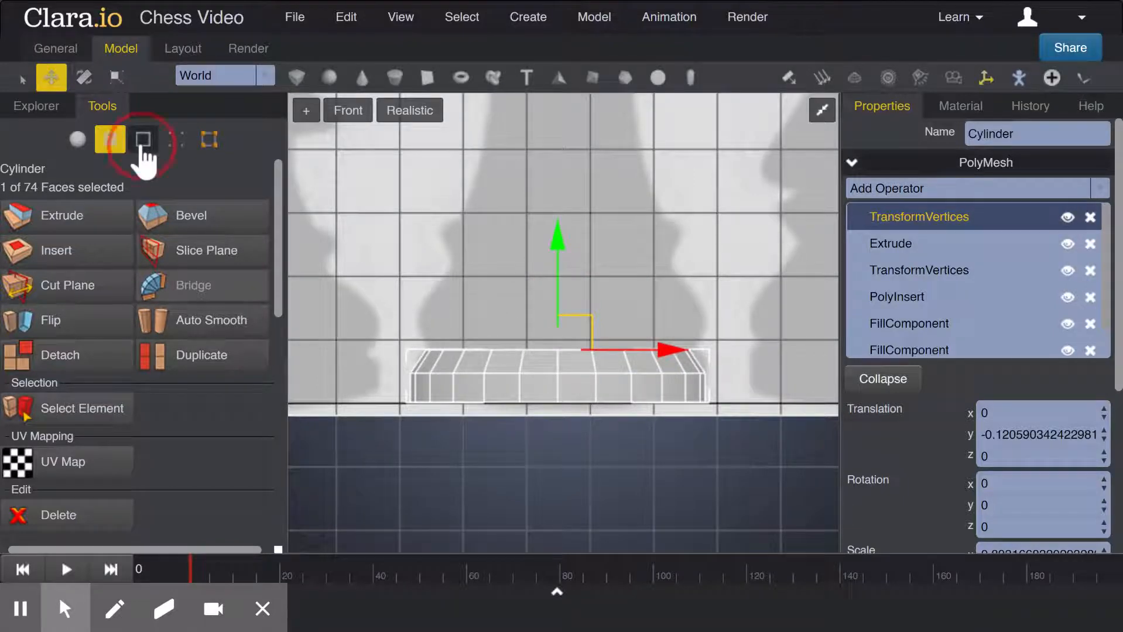
pyautogui.doubleClick(459, 375)
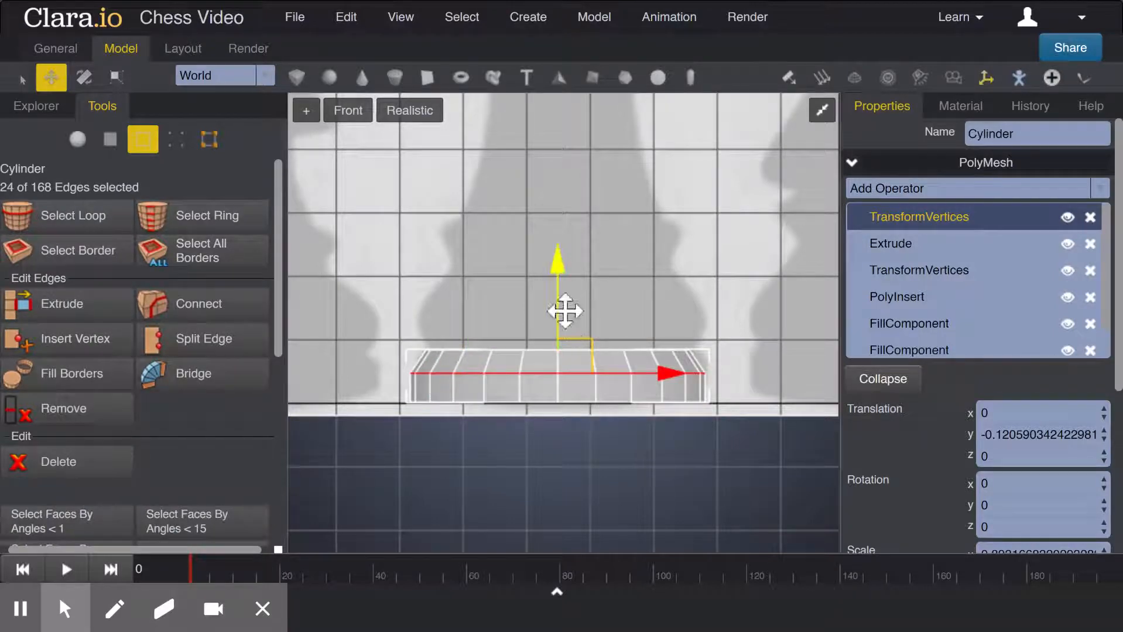
pyautogui.moveTo(561, 306); pyautogui.dragTo(559, 303)
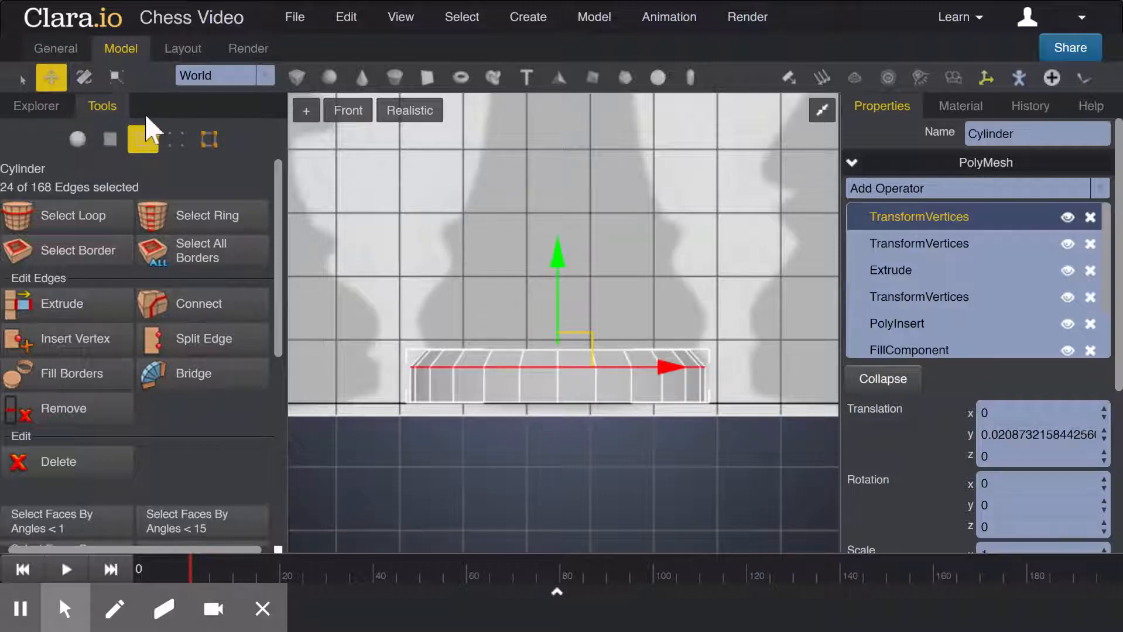
pyautogui.click(344, 113)
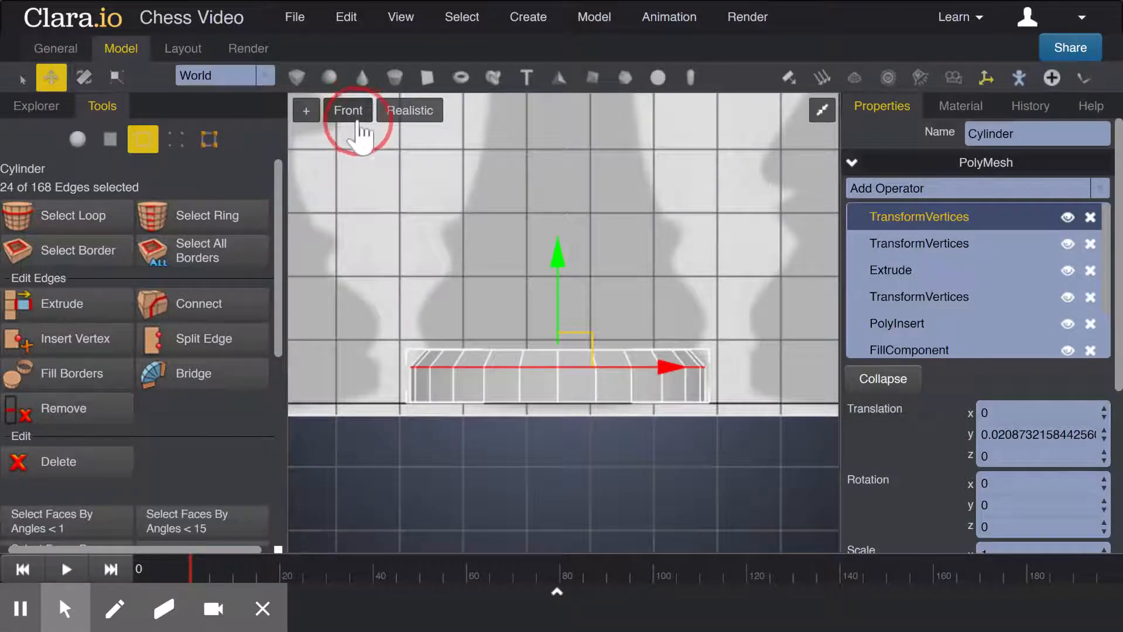
# Extrude the top face by 0.2 again and lower it about 0.18 along Y to leave a thin vertical step.
pyautogui.click(112, 144)
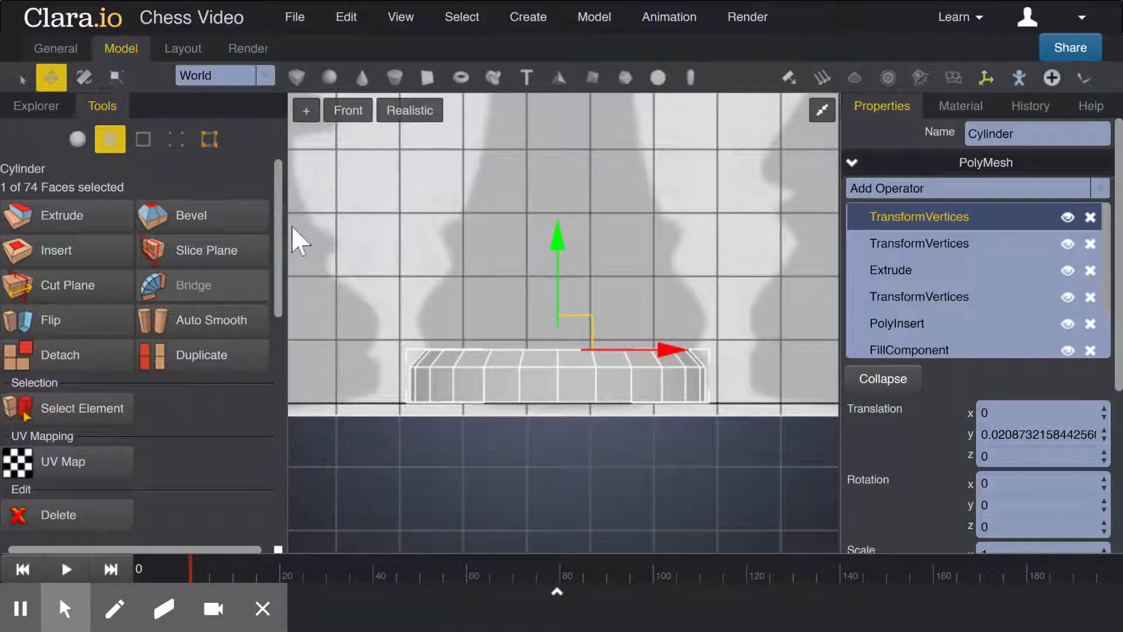
pyautogui.click(67, 223)
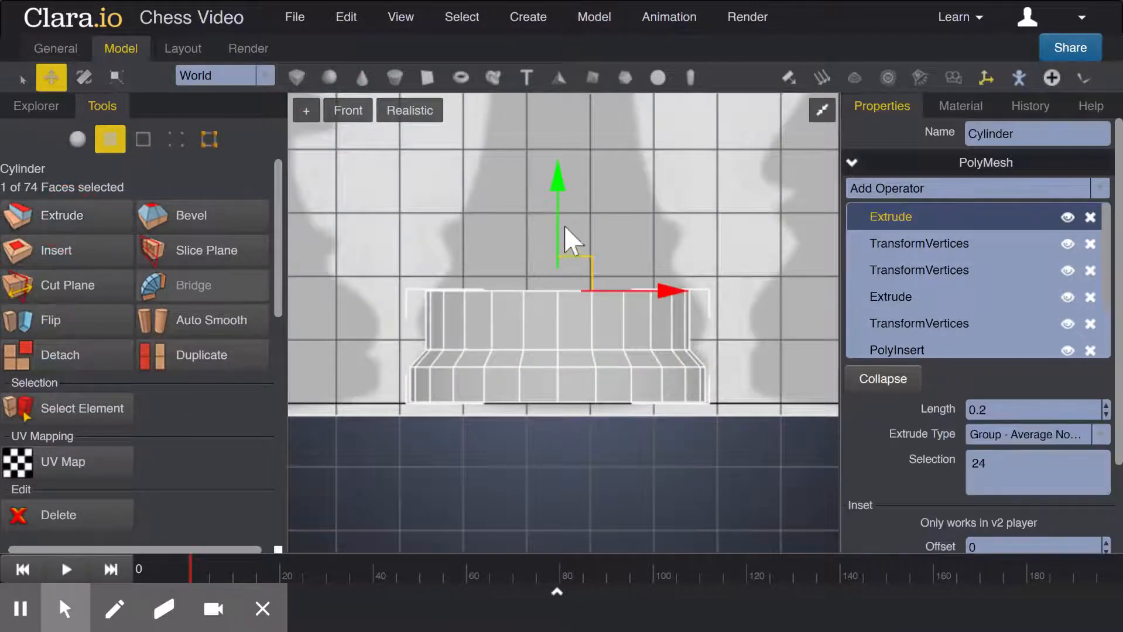
pyautogui.moveTo(558, 235); pyautogui.dragTo(558, 239)
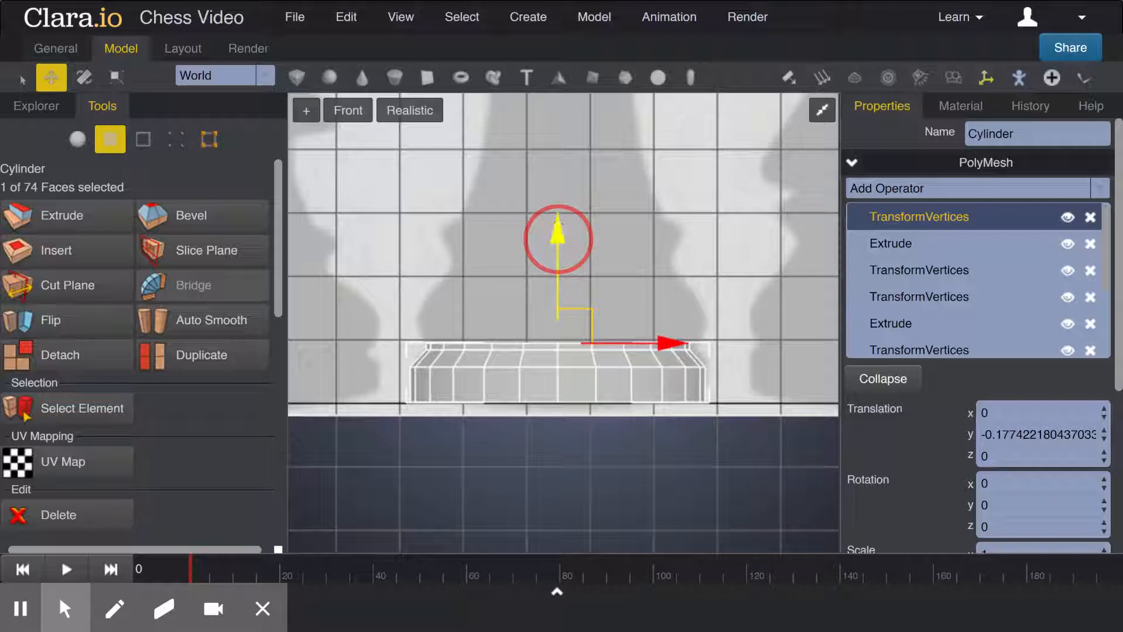
pyautogui.moveTo(558, 239); pyautogui.dragTo(558, 240)
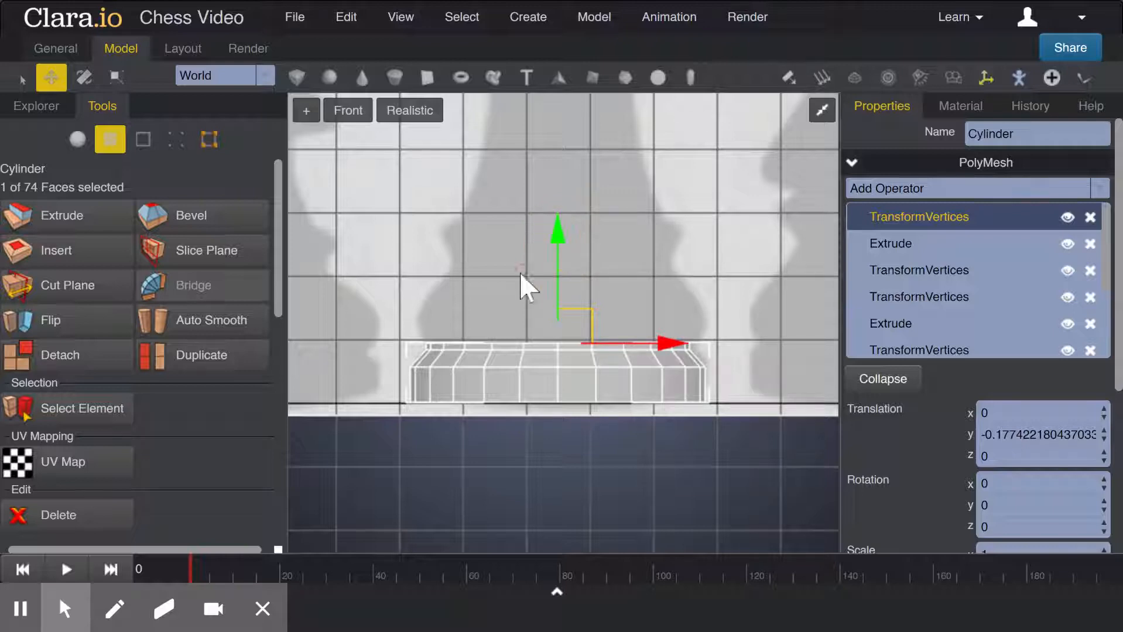
pyautogui.scroll(3, 530, 295)
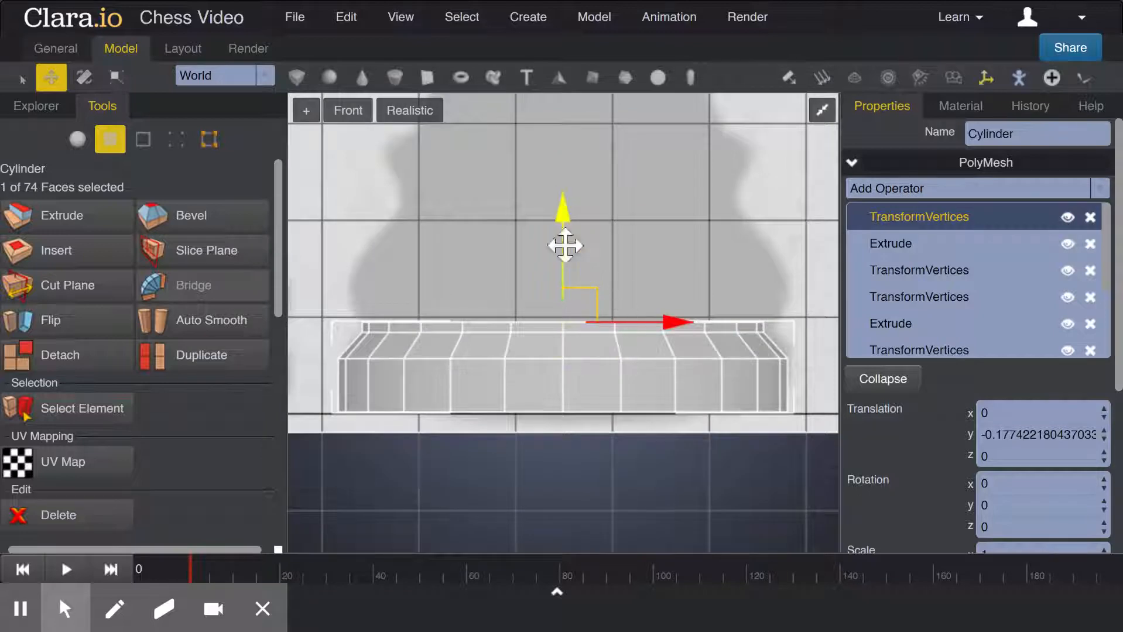
# Lower the top face a little further along Y, to a translation of about -0.19, leaving only a very thin step.
pyautogui.moveTo(565, 246); pyautogui.dragTo(563, 245)
pyautogui.scroll(2, 543, 322)
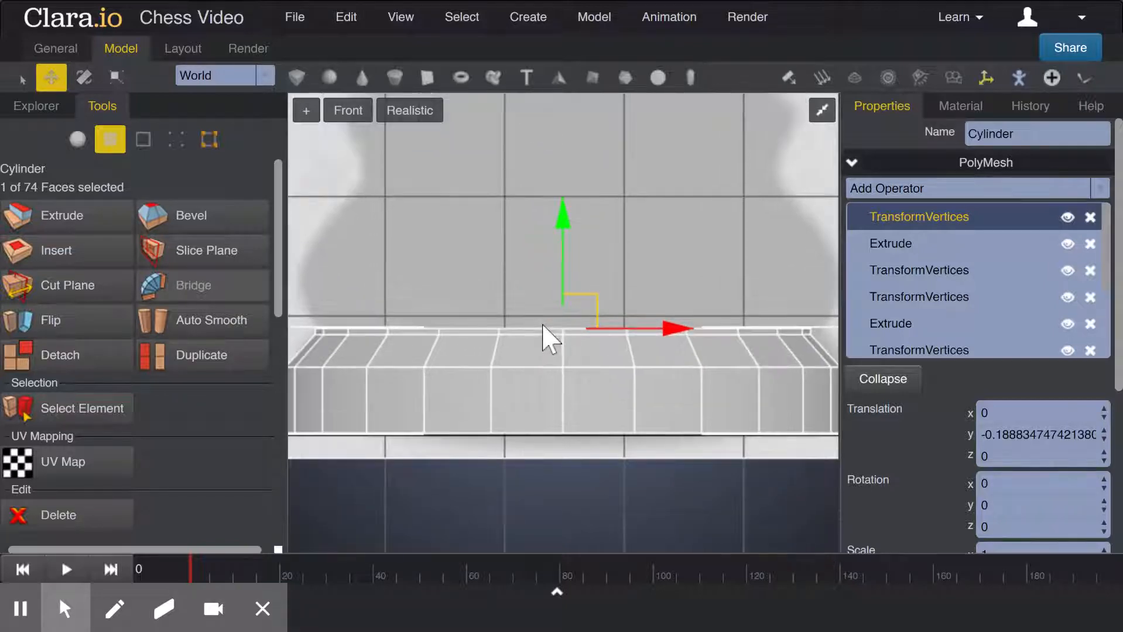
pyautogui.scroll(-1, 542, 328)
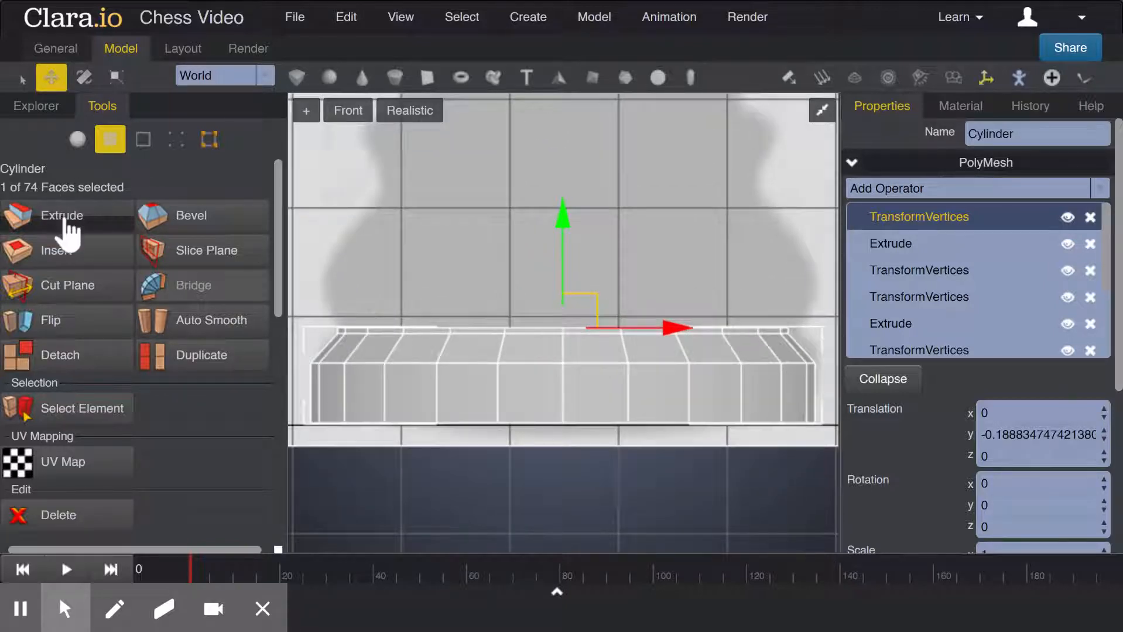
# Extrude the top face by 0.2, lower it about 0.14 along Y and scale it outward to form a flare above the thin step.
pyautogui.click(36, 222)
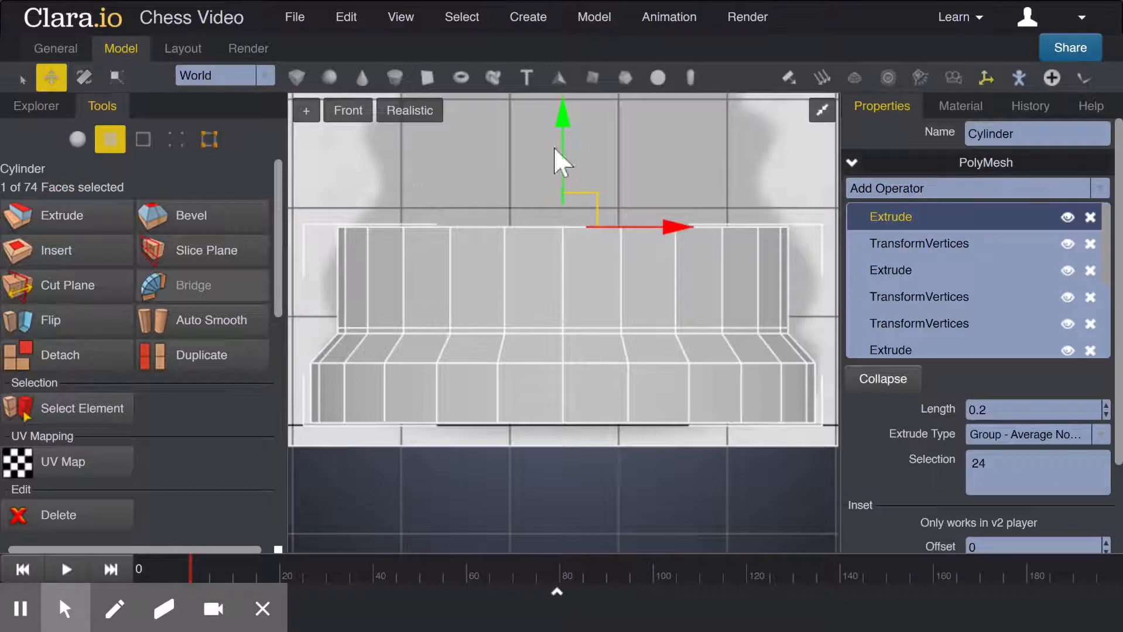
pyautogui.moveTo(562, 136); pyautogui.dragTo(560, 162)
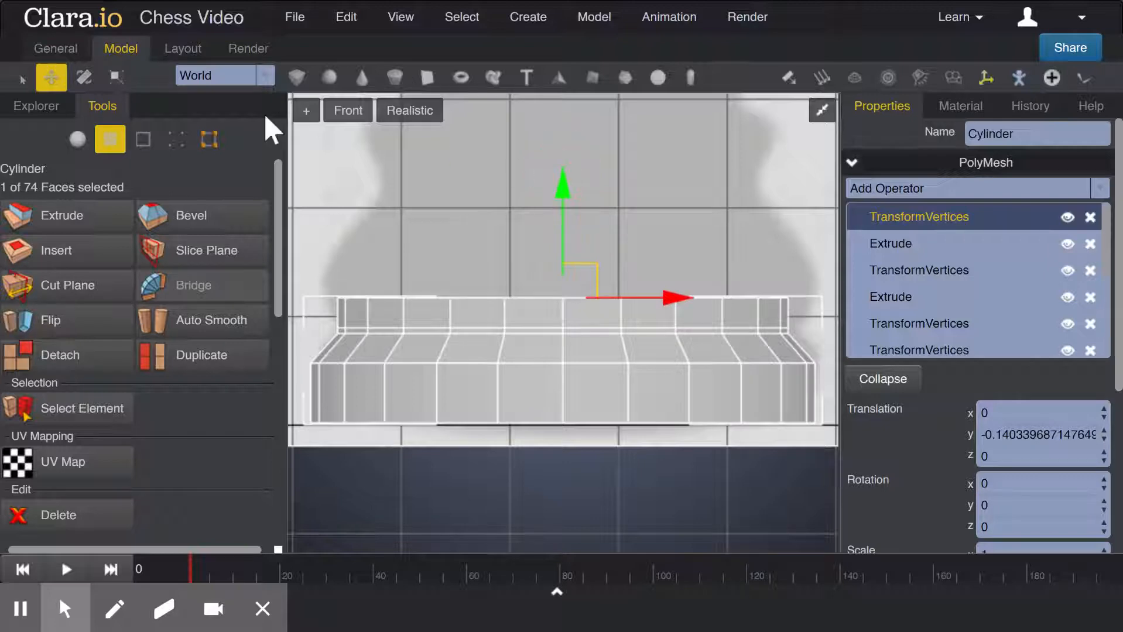
pyautogui.click(117, 76)
pyautogui.moveTo(568, 296); pyautogui.dragTo(574, 279)
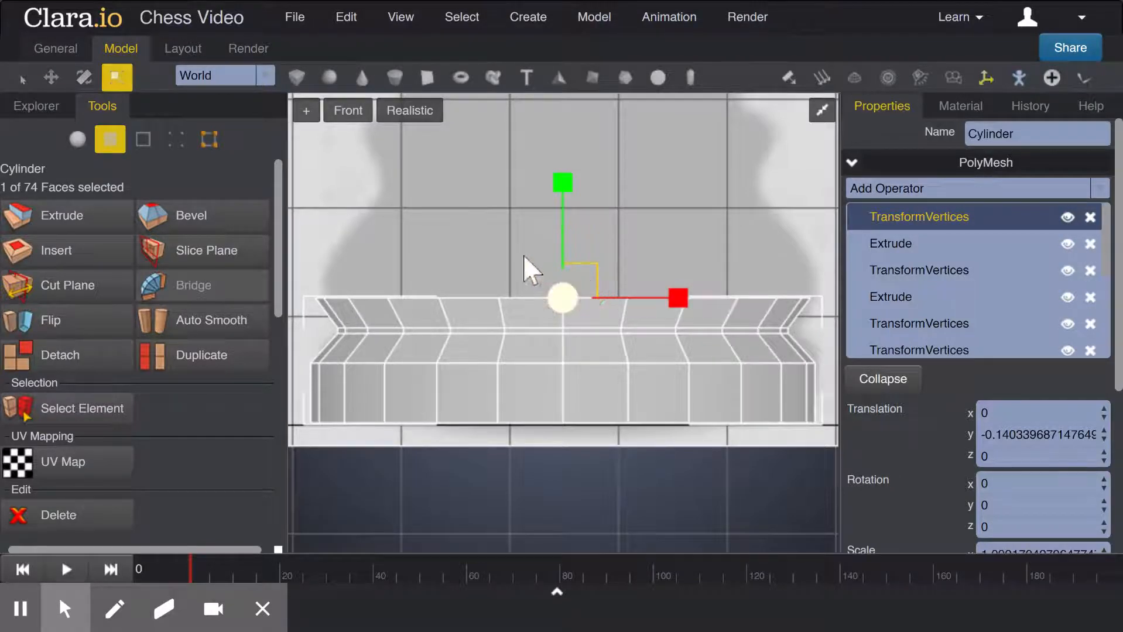
# Extrude the flared top face by 0.2, lower it about 0.15 along Y and fine-tune its scale to form a short upright band.
pyautogui.click(57, 216)
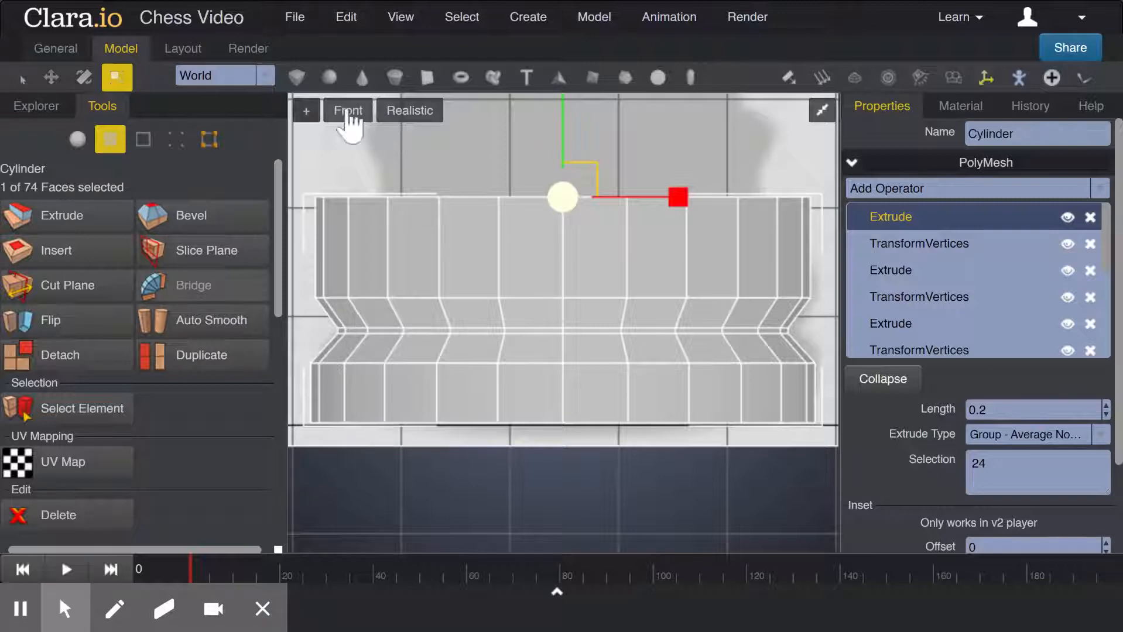
pyautogui.press('w')
pyautogui.moveTo(562, 125); pyautogui.dragTo(561, 155)
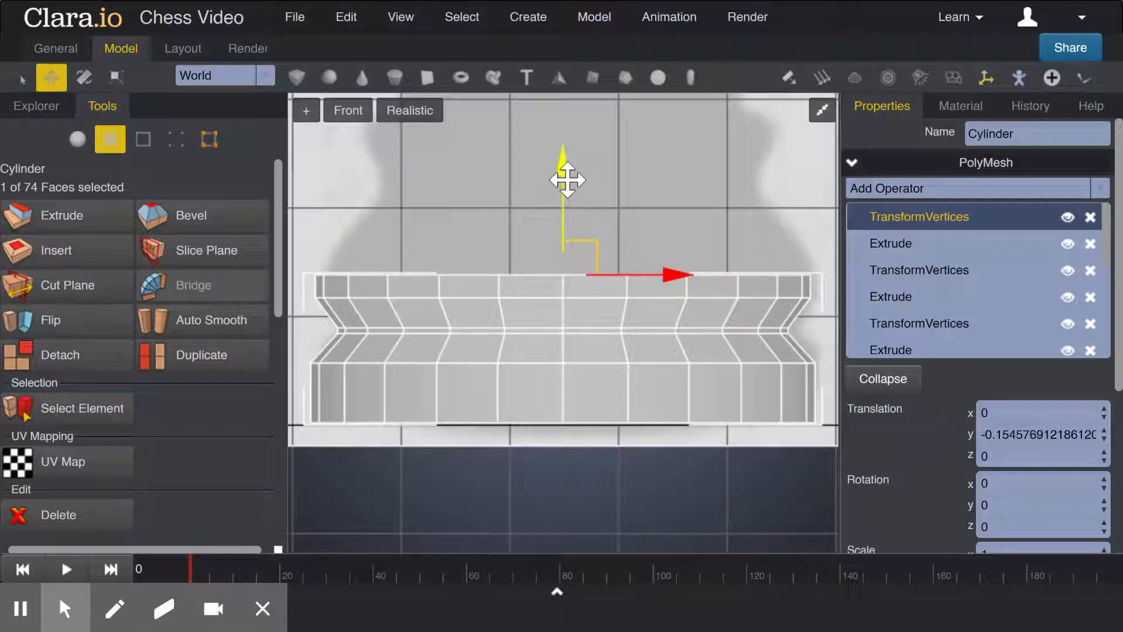
pyautogui.press('r')
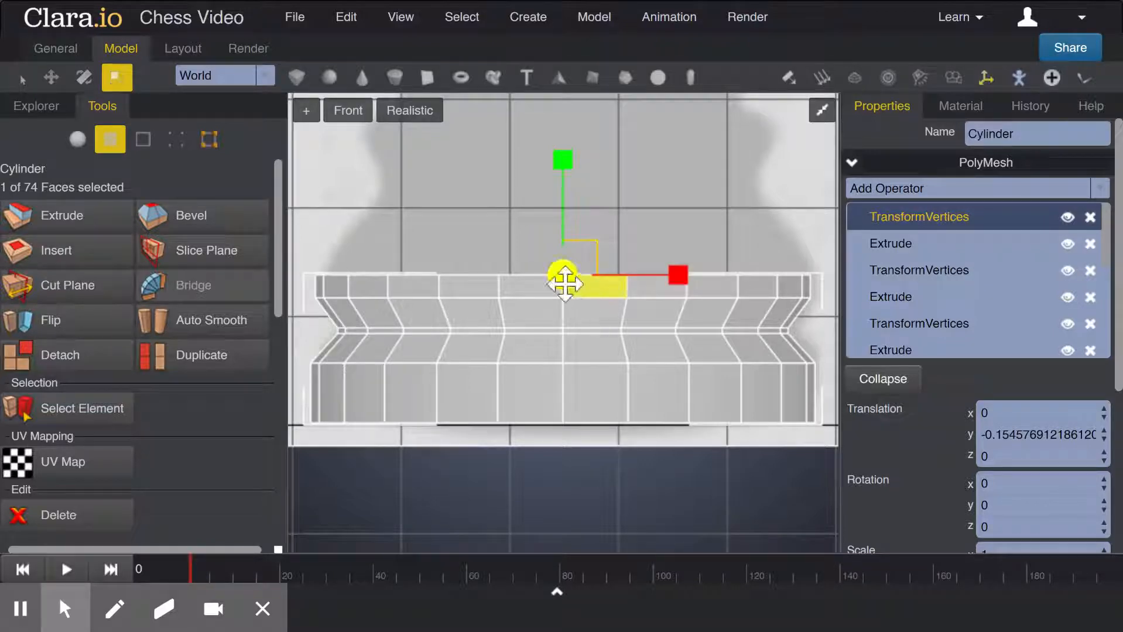
pyautogui.moveTo(565, 279); pyautogui.dragTo(568, 280)
# Extrude the band's top face by 0.2, lower it about 0.12 along Y and scale it slightly inward along the silhouette.
pyautogui.click(42, 218)
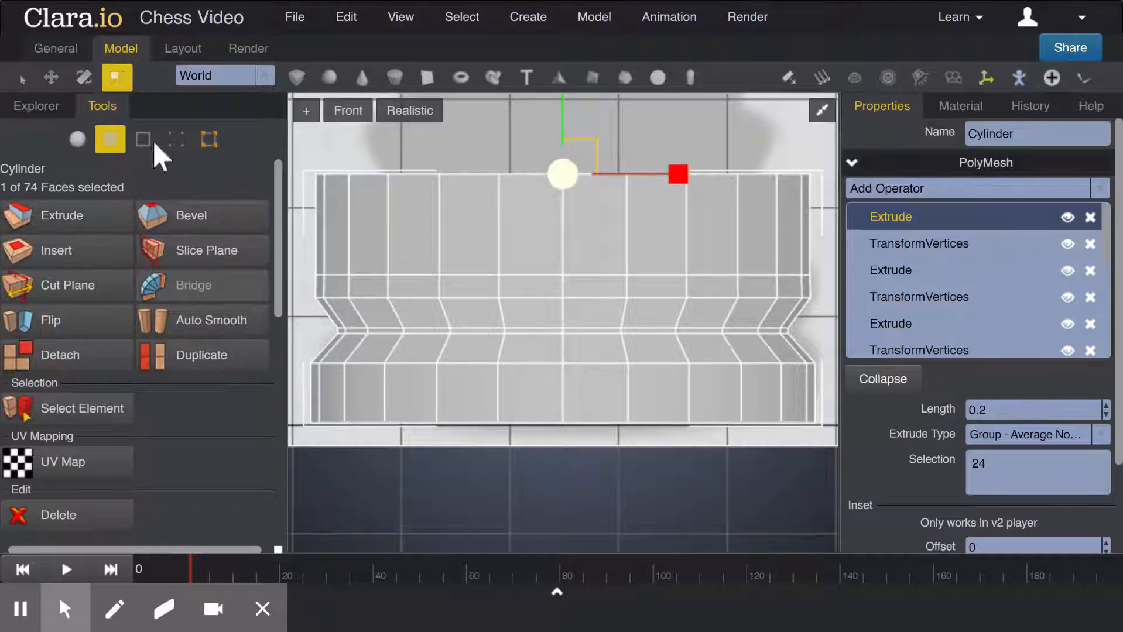
pyautogui.click(52, 82)
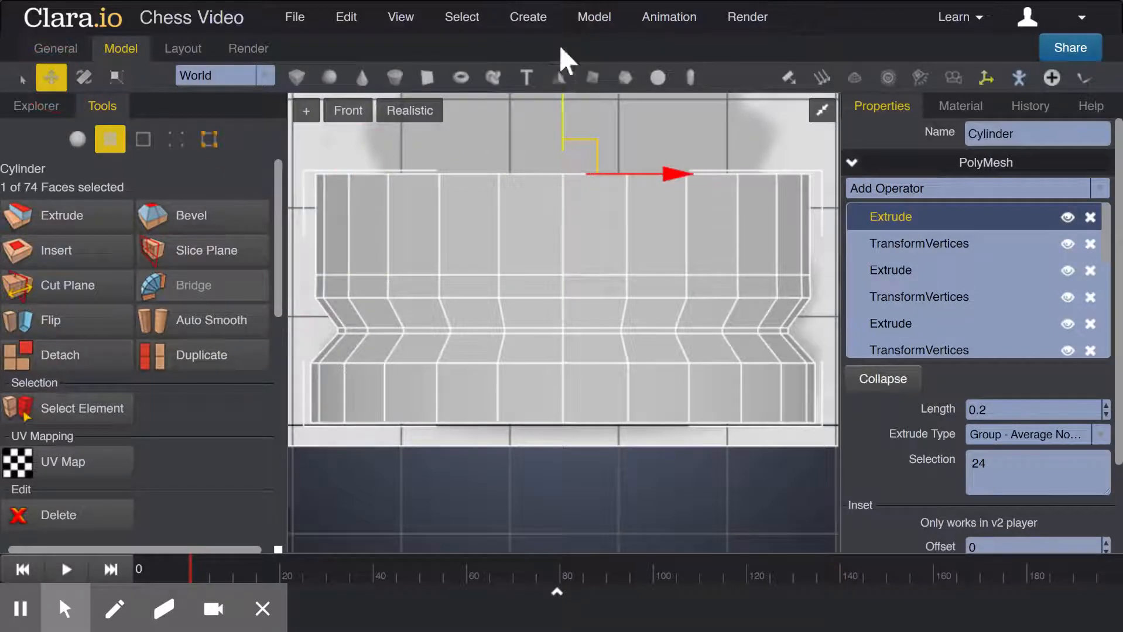
pyautogui.moveTo(565, 101); pyautogui.dragTo(562, 128)
pyautogui.press('r')
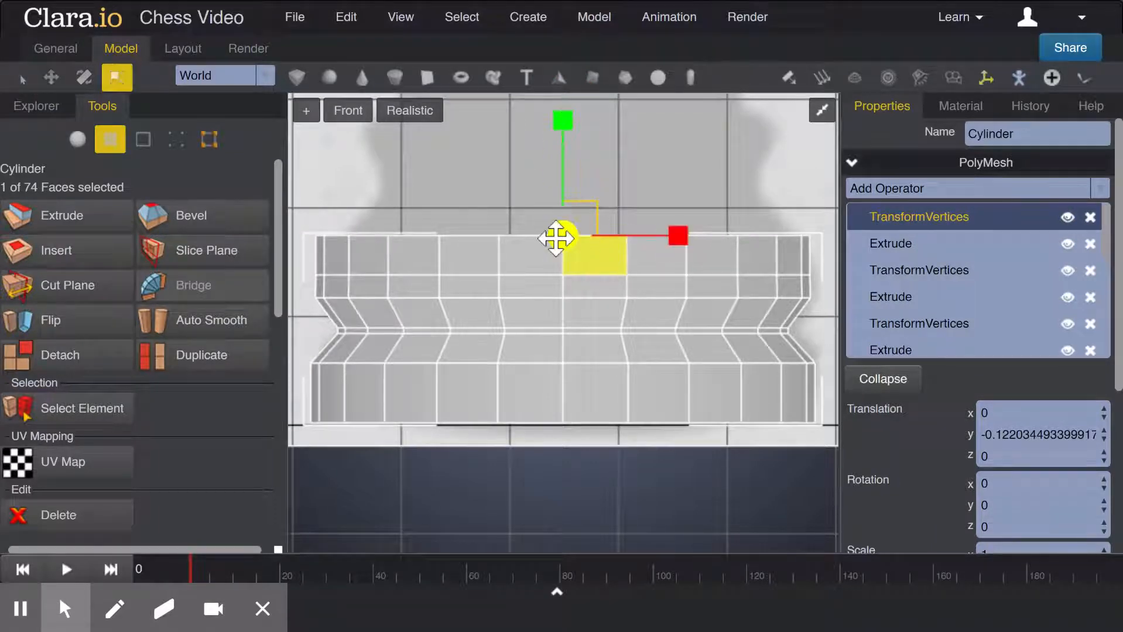
pyautogui.moveTo(571, 238)
pyautogui.mouseDown()
pyautogui.moveTo(547, 266)
pyautogui.moveTo(561, 235)
pyautogui.mouseUp()
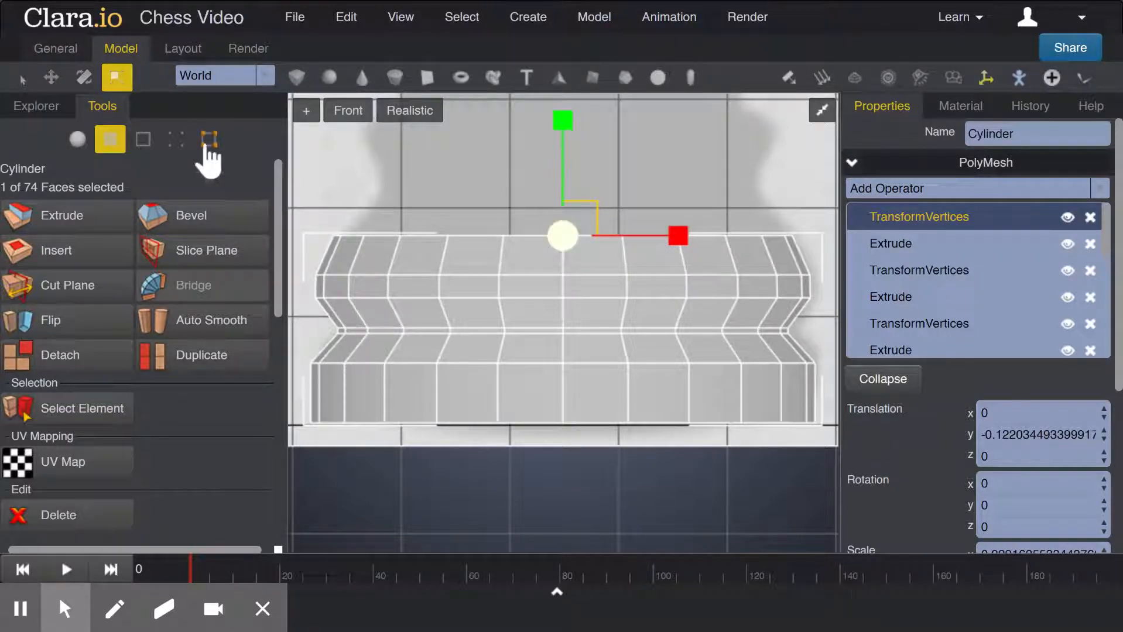
# Extrude the narrowed top face by 0.2, lower it about 0.11 along Y and scale it inward to the neck of the silhouette.
pyautogui.click(84, 225)
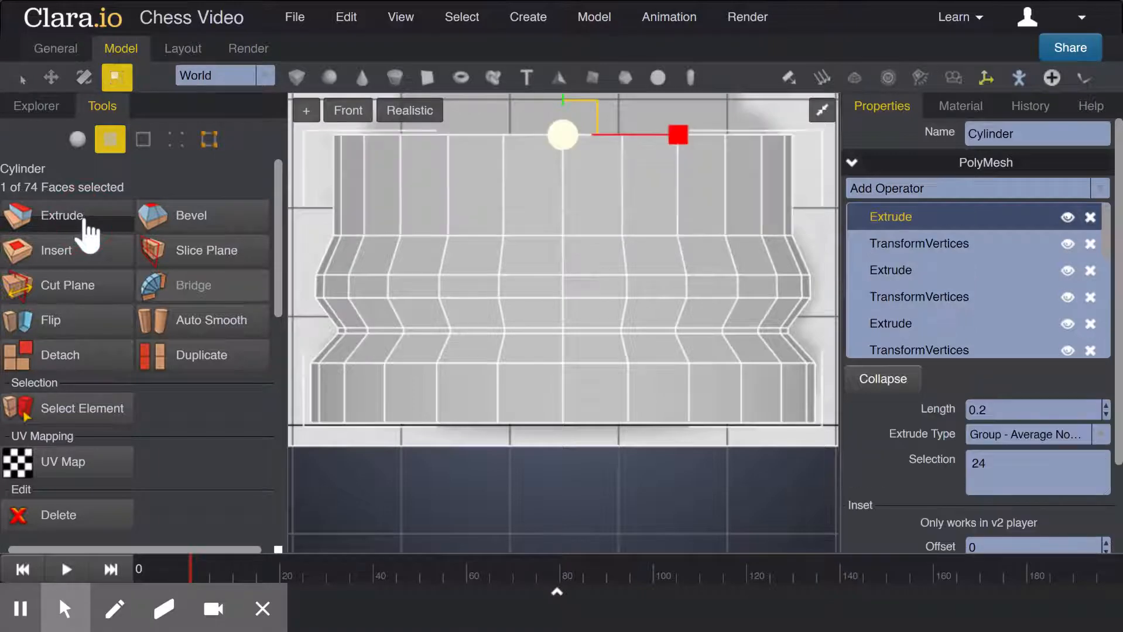
pyautogui.scroll(-3, 489, 208)
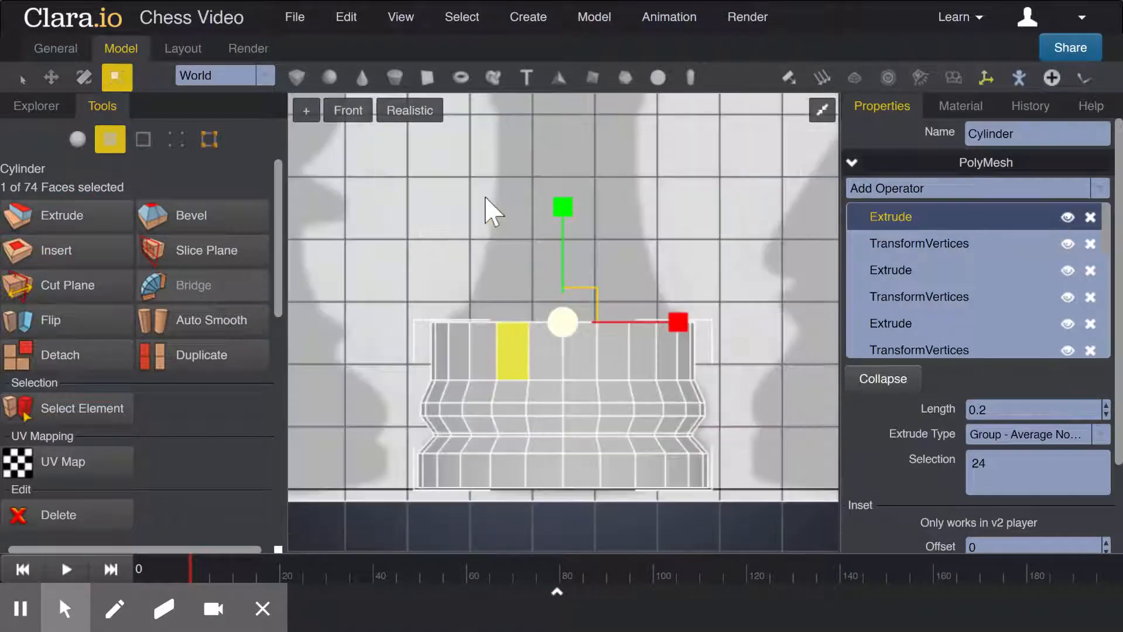
pyautogui.press('e')
pyautogui.press('w')
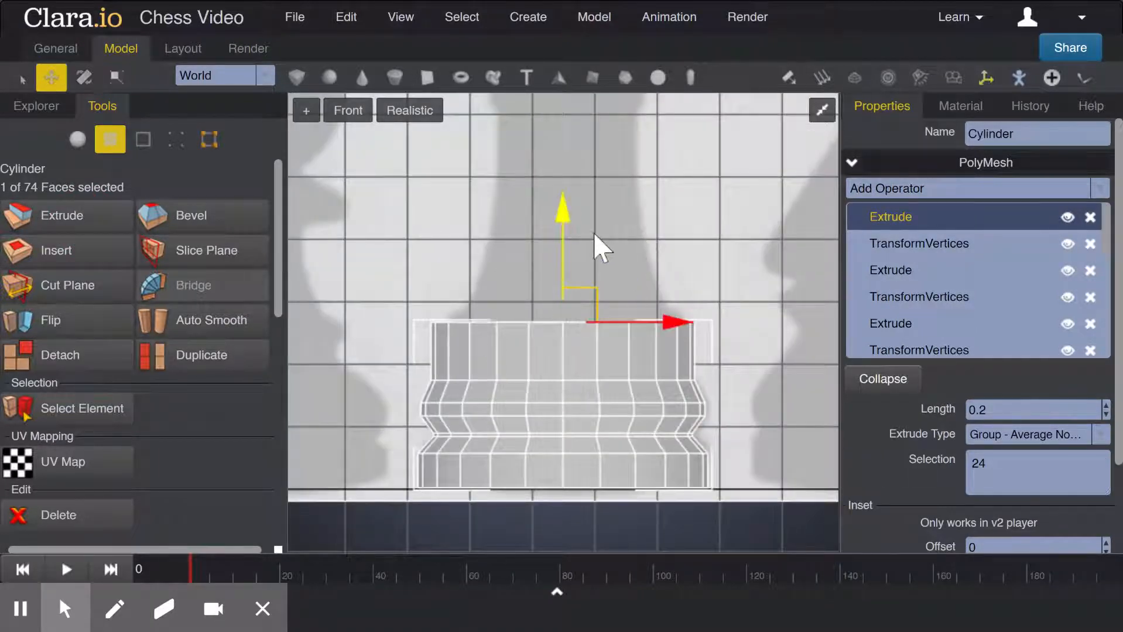
pyautogui.moveTo(561, 243)
pyautogui.mouseDown()
pyautogui.moveTo(560, 271)
pyautogui.moveTo(563, 256)
pyautogui.mouseUp()
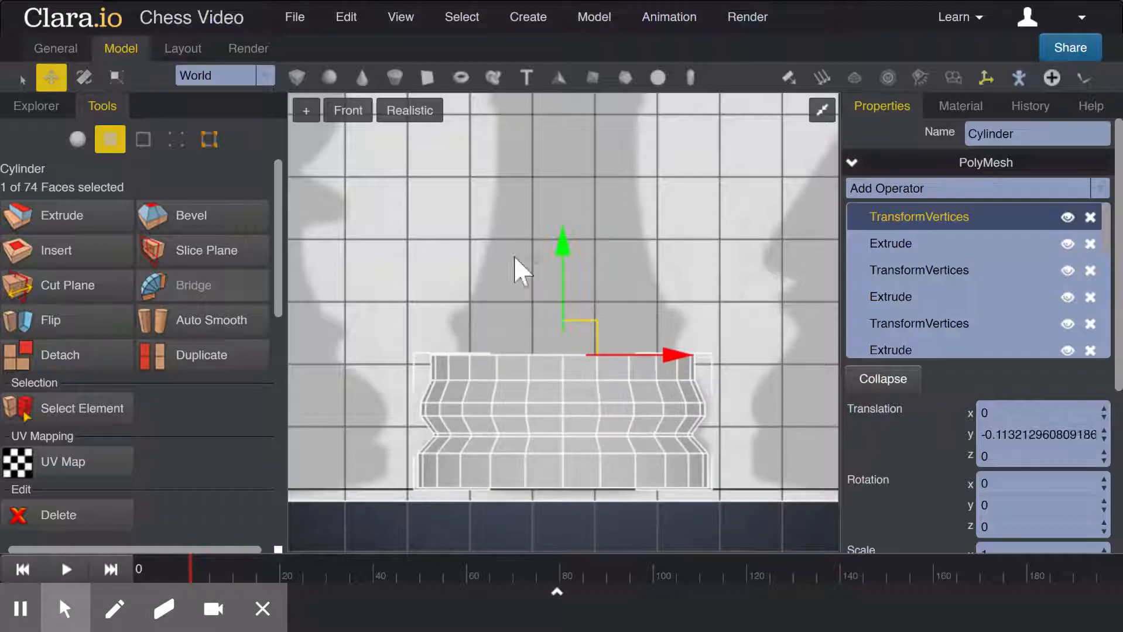
pyautogui.press('r')
pyautogui.moveTo(563, 353); pyautogui.dragTo(539, 364)
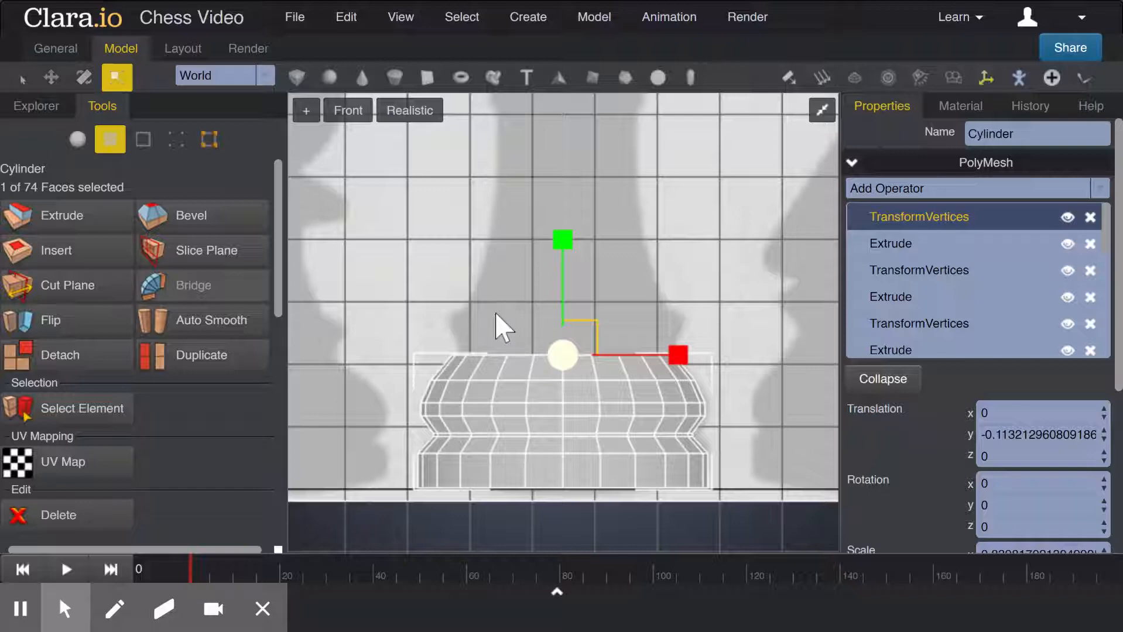
pyautogui.press('w')
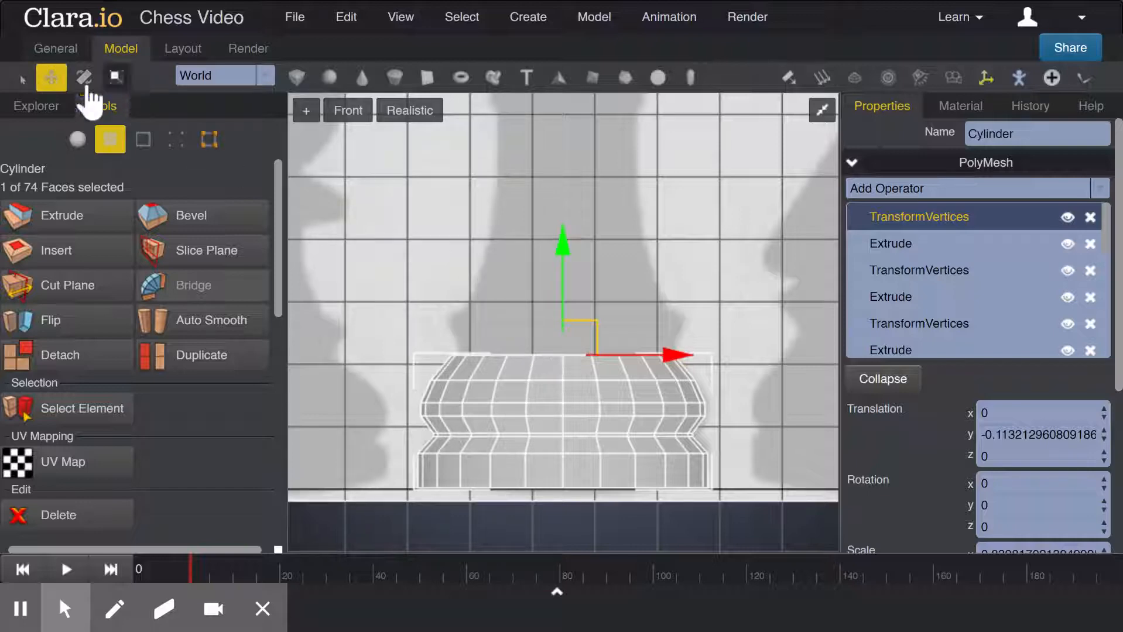
pyautogui.click(112, 82)
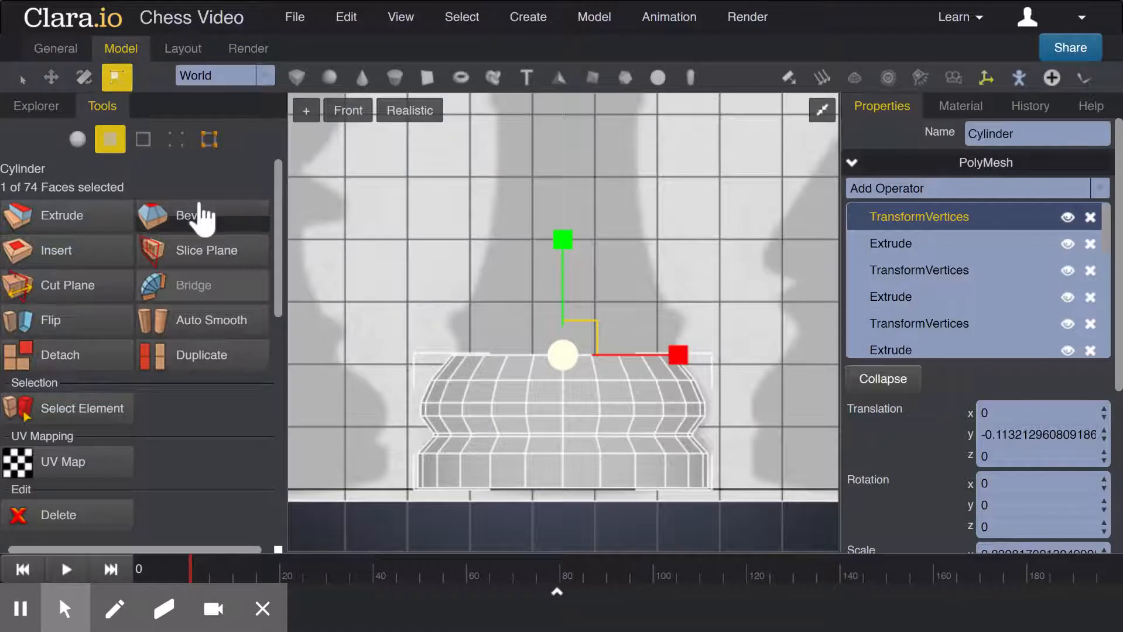
pyautogui.press('w')
pyautogui.press('r')
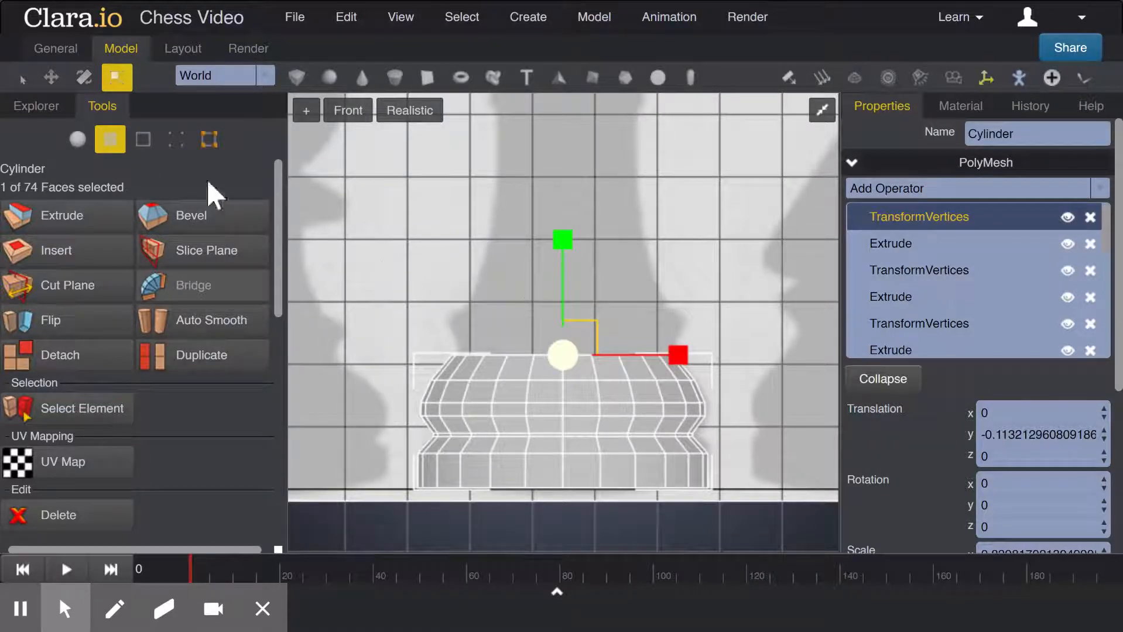
# Extrude the neck's top face by 0.2, scale it outward into a second flare and lower it about 0.06 along Y.
pyautogui.click(100, 220)
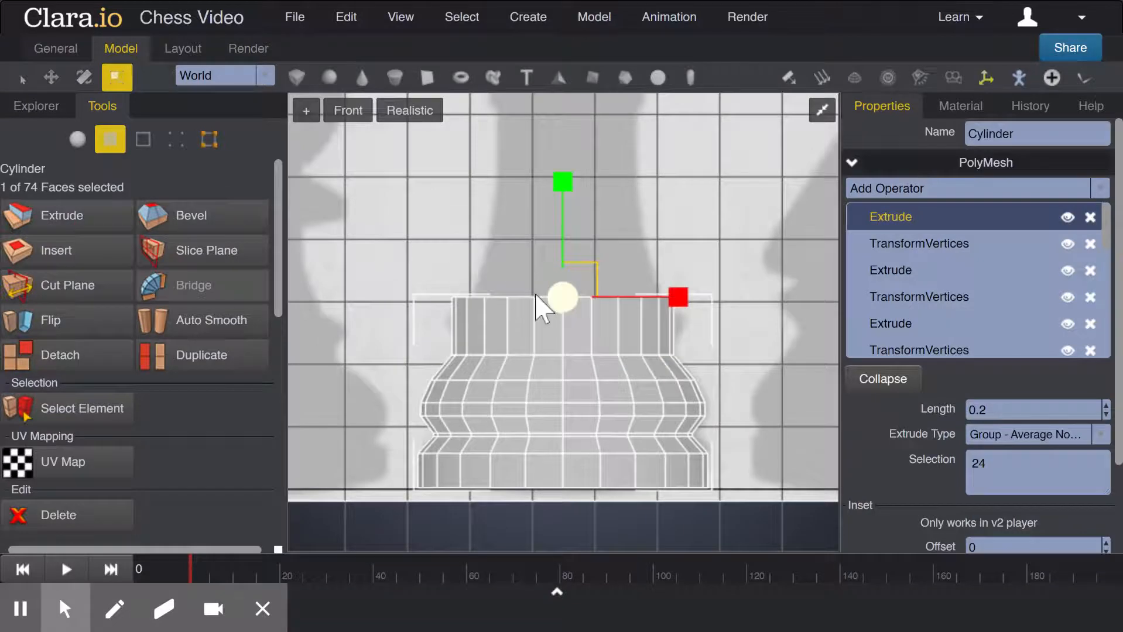
pyautogui.moveTo(557, 300)
pyautogui.mouseDown()
pyautogui.moveTo(558, 284)
pyautogui.moveTo(566, 294)
pyautogui.mouseUp()
pyautogui.press('w')
pyautogui.moveTo(564, 248); pyautogui.dragTo(567, 252)
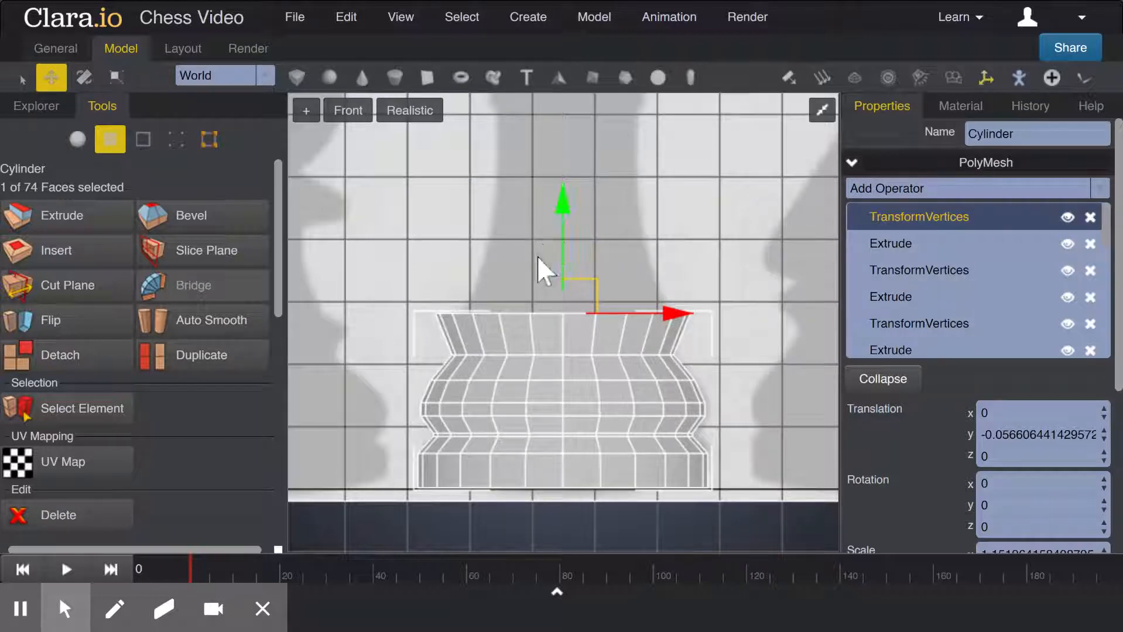
# Scale the second flare's top face slightly inward and lower it a little more along Y to match the silhouette.
pyautogui.press('r')
pyautogui.moveTo(561, 313)
pyautogui.mouseDown()
pyautogui.moveTo(558, 334)
pyautogui.moveTo(572, 316)
pyautogui.mouseUp()
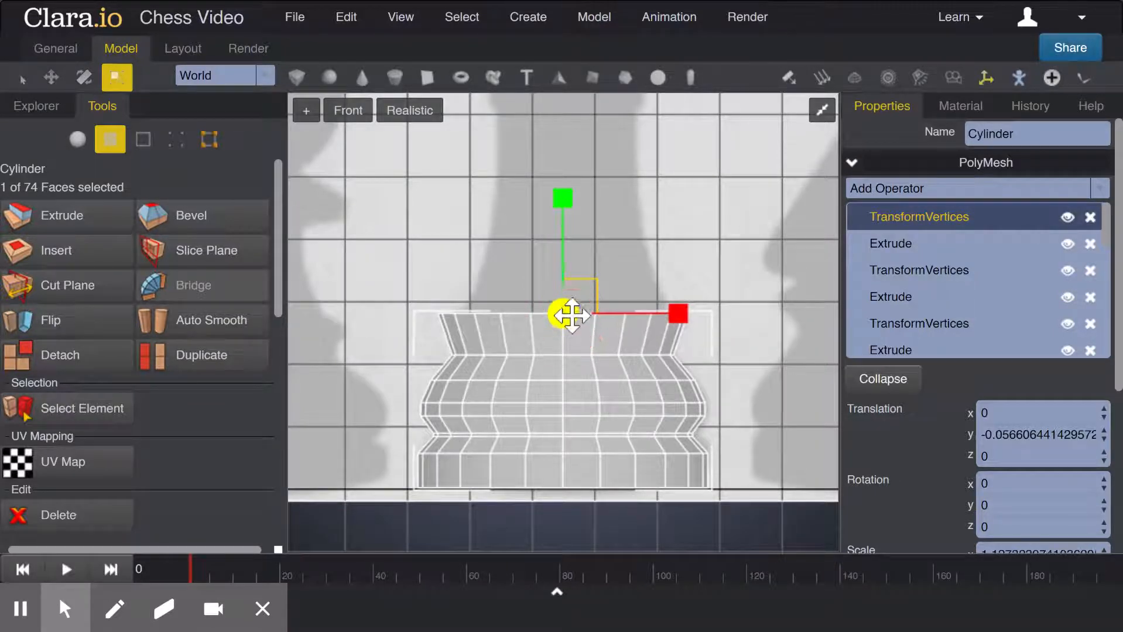
pyautogui.press('w')
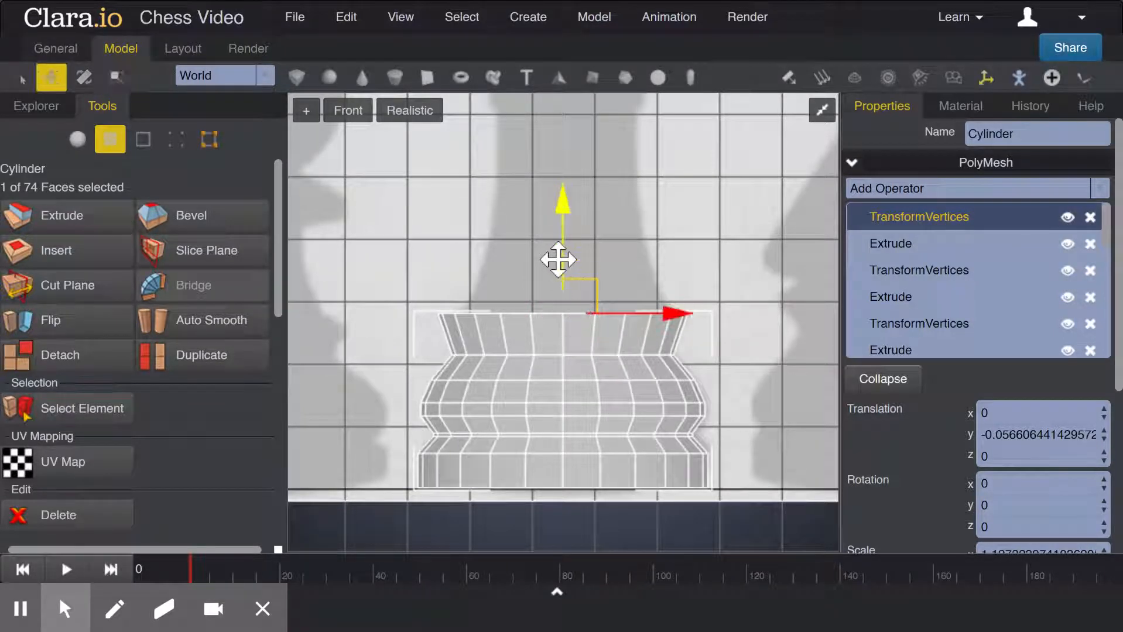
pyautogui.moveTo(559, 245); pyautogui.dragTo(562, 242)
# Extrude the second flare's top face by 0.2, lower it about 0.06 along Y and scale it inward to form a slope toward the shaft.
pyautogui.click(93, 221)
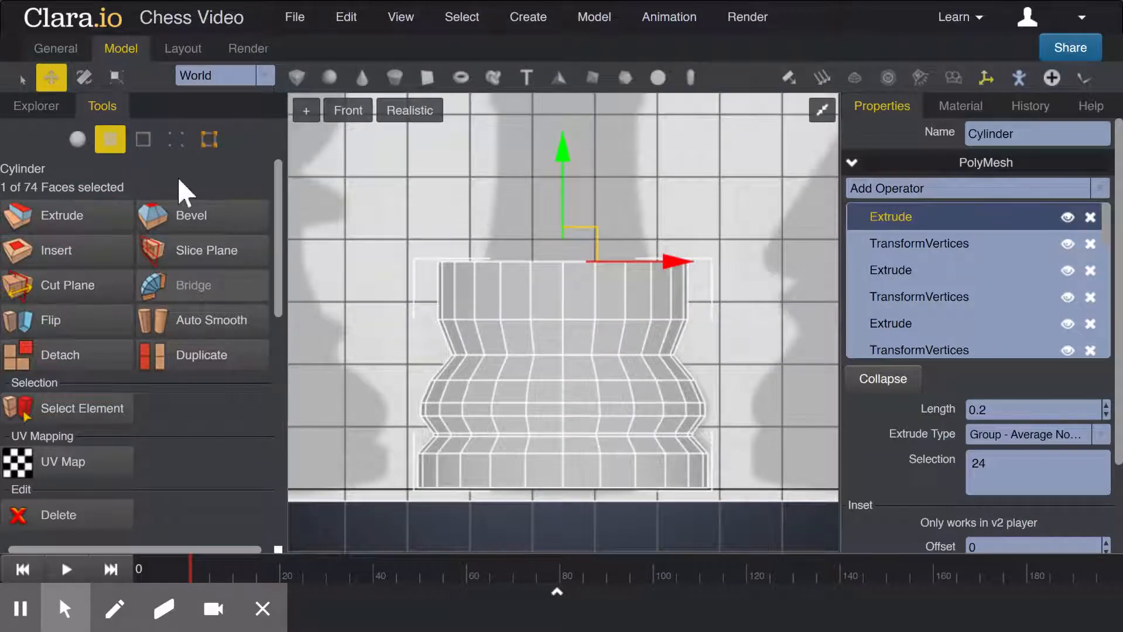
pyautogui.click(116, 78)
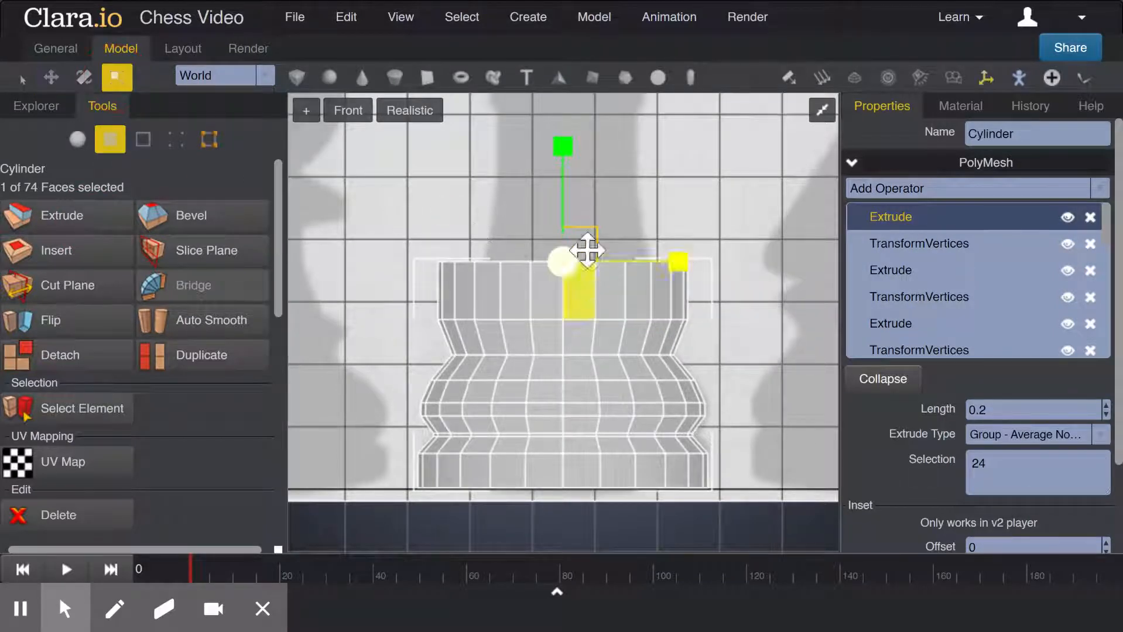
pyautogui.moveTo(564, 263); pyautogui.dragTo(539, 295)
pyautogui.press('w')
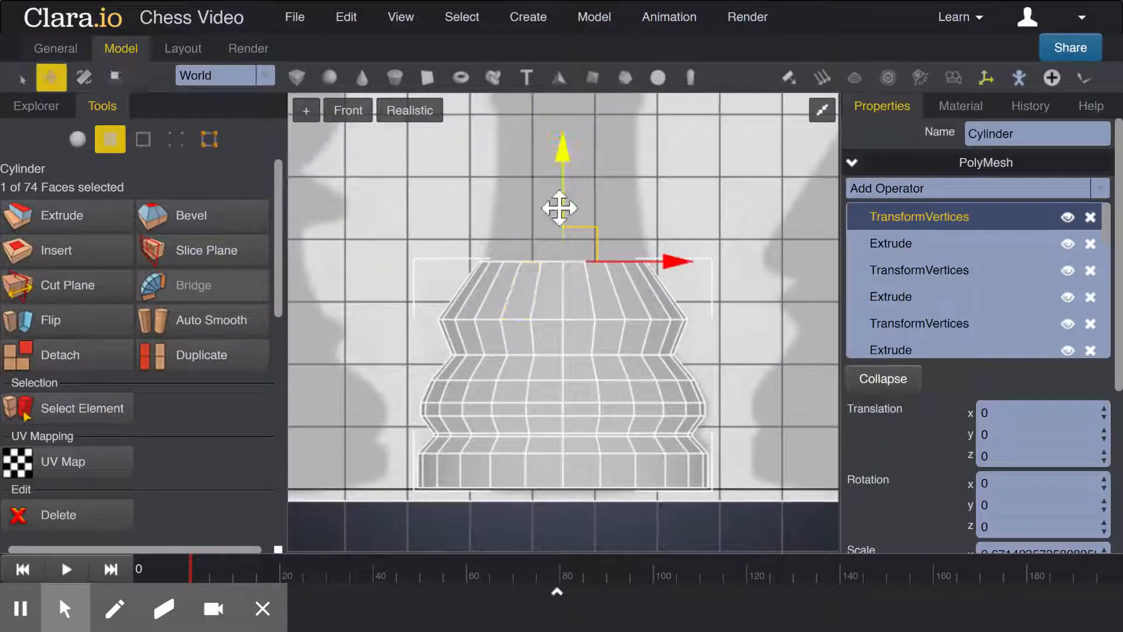
pyautogui.moveTo(559, 208); pyautogui.dragTo(562, 210)
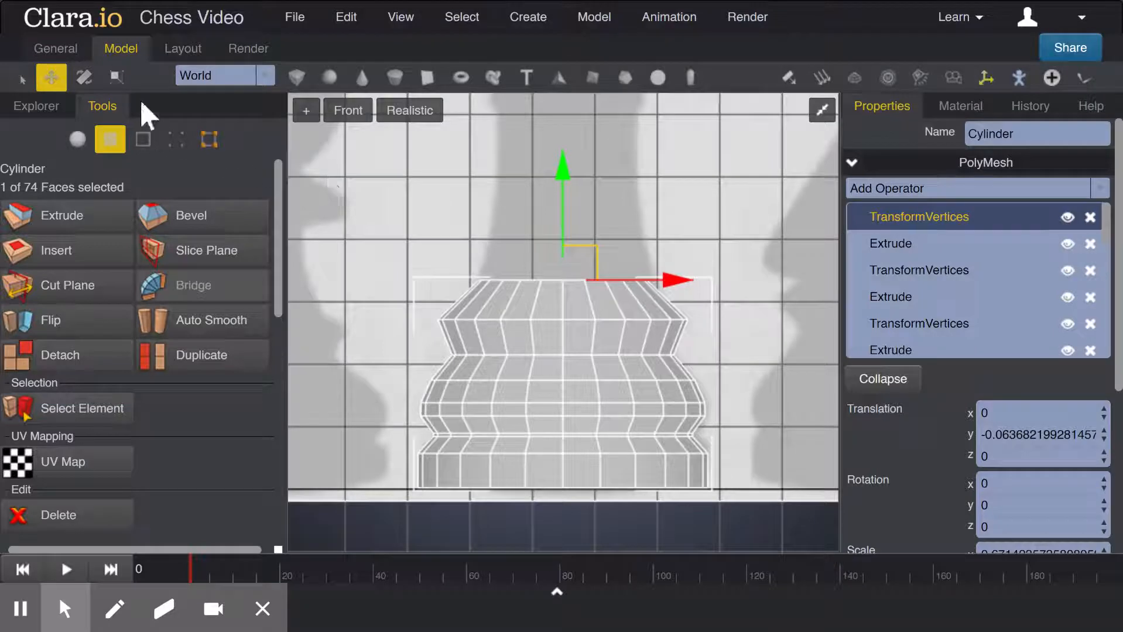
pyautogui.click(116, 77)
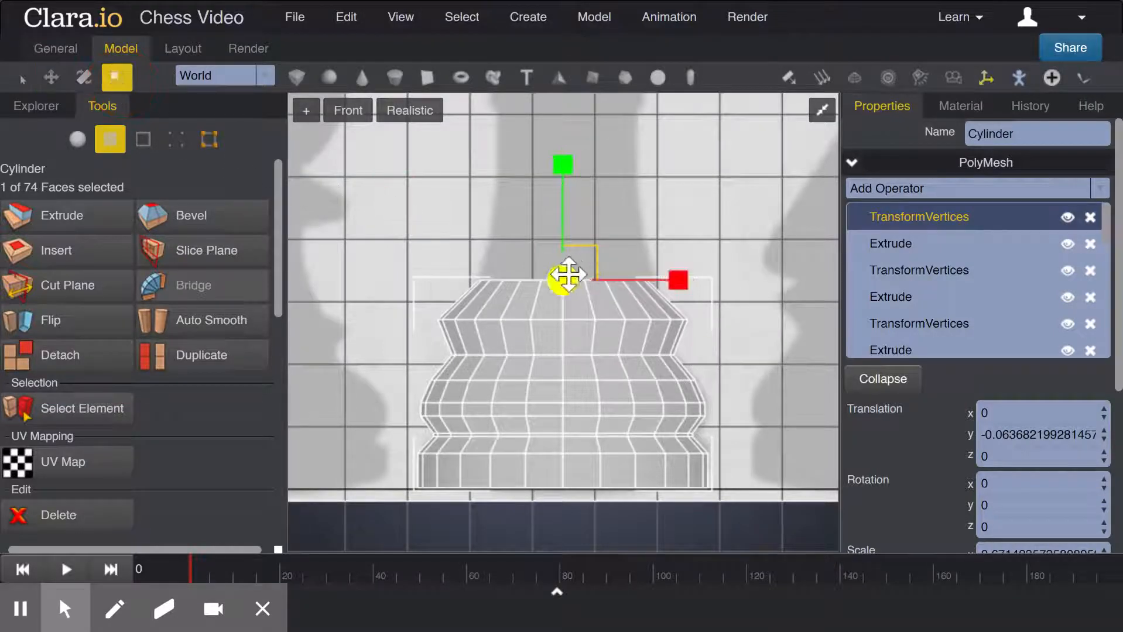
pyautogui.moveTo(568, 274); pyautogui.dragTo(567, 269)
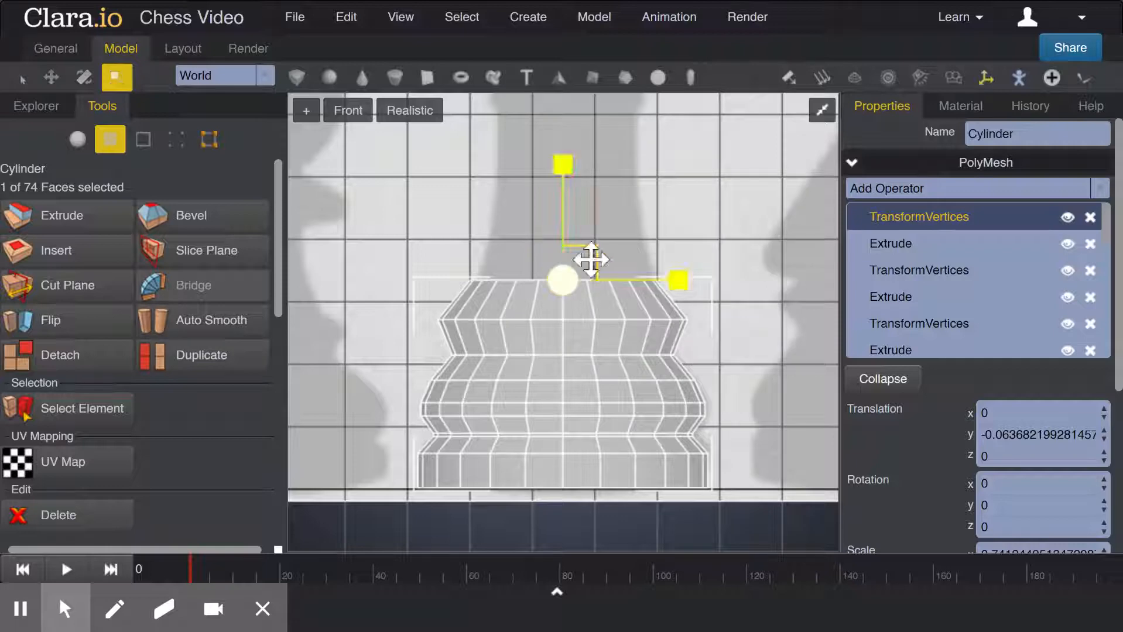
# Extrude the top of the slope by 0.2 and scale it inward to about 0.77 to match the shaft's width.
pyautogui.moveTo(594, 201); pyautogui.dragTo(589, 250, button='middle')
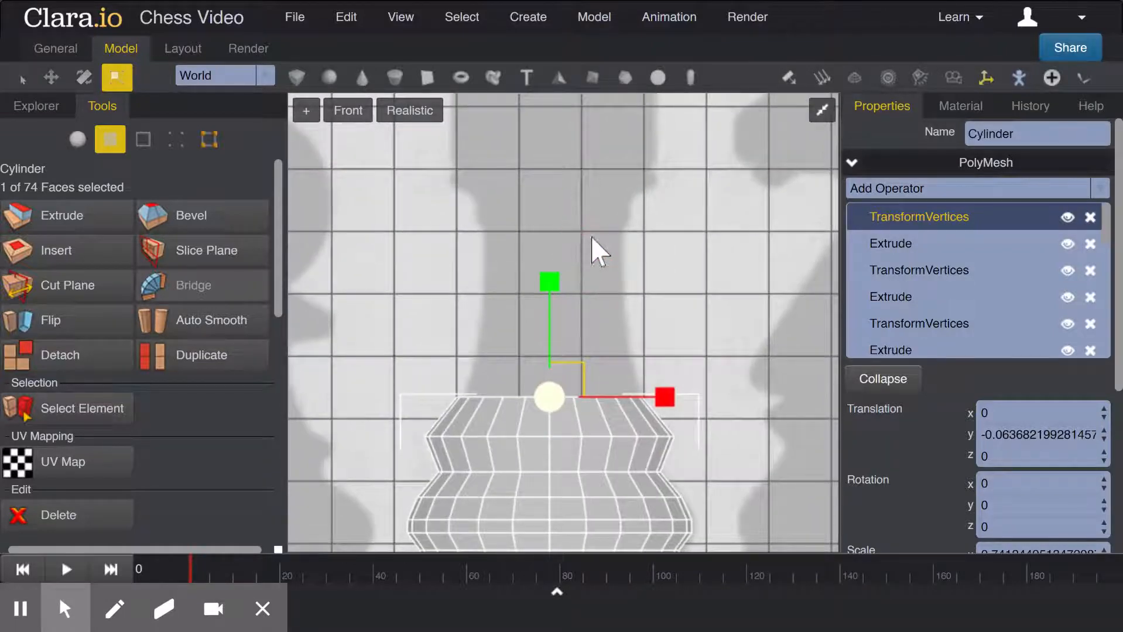
pyautogui.click(181, 215)
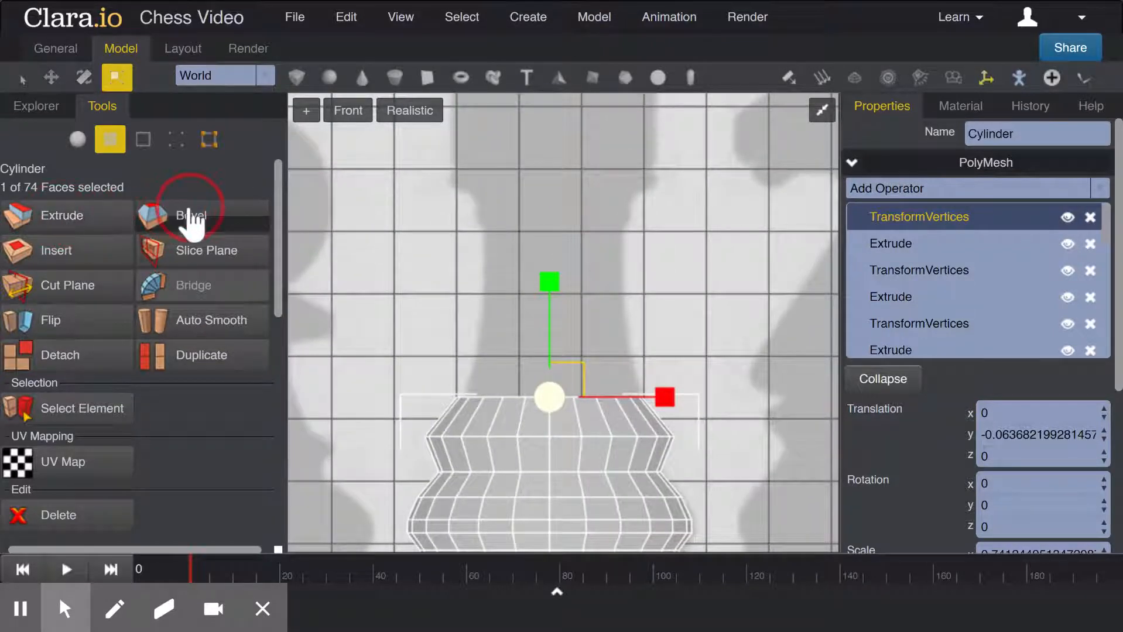
pyautogui.click(106, 219)
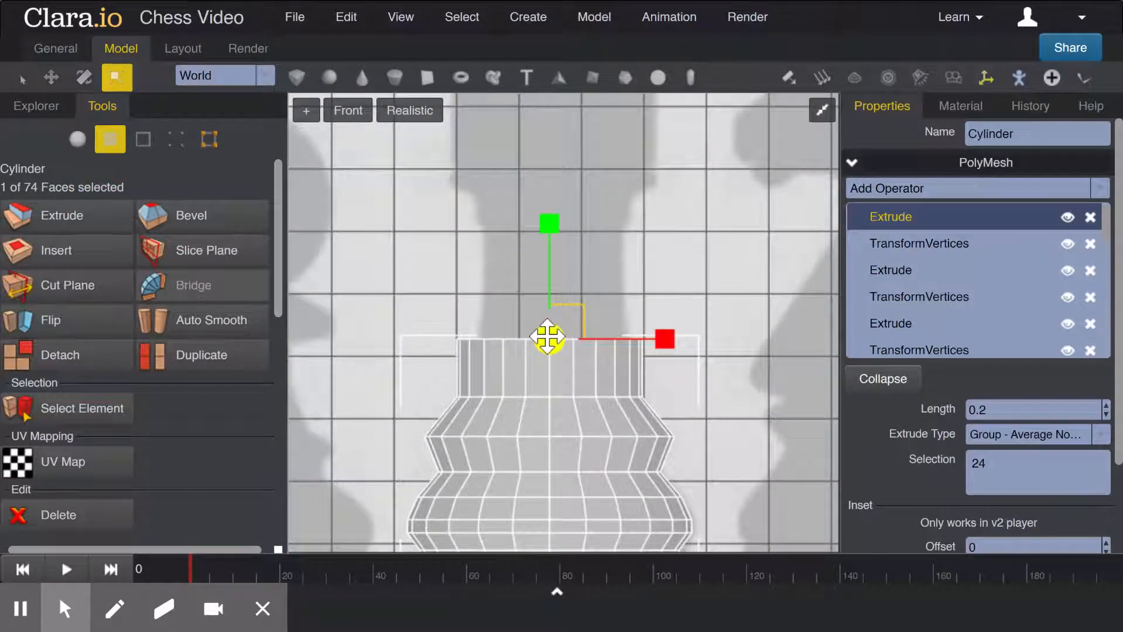
pyautogui.moveTo(548, 338); pyautogui.dragTo(538, 350)
pyautogui.moveTo(537, 352); pyautogui.dragTo(534, 359)
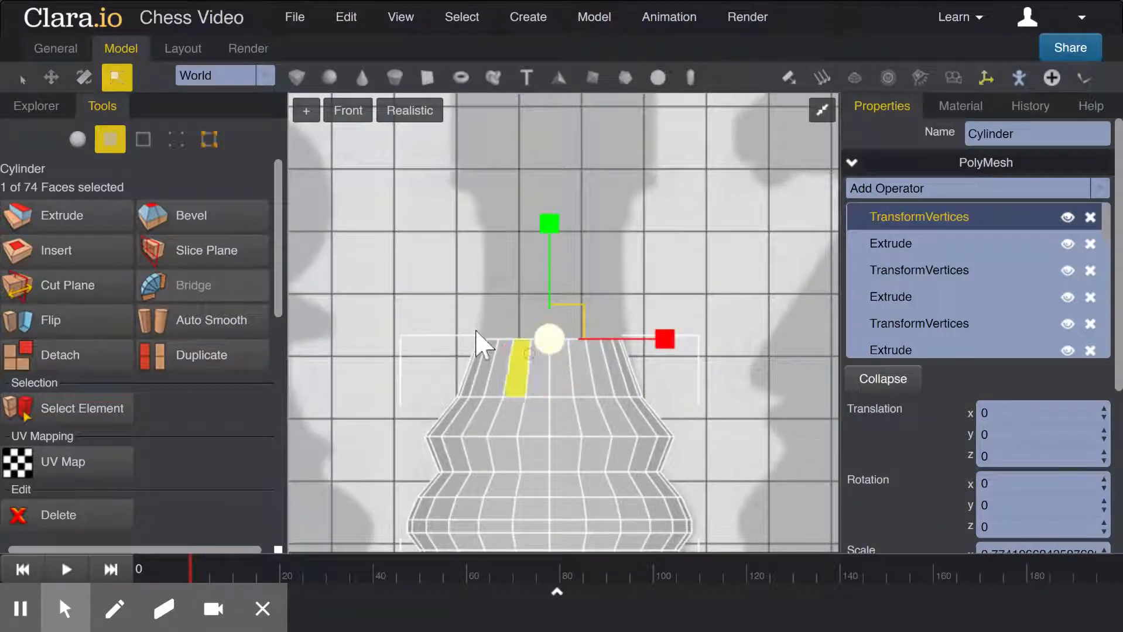
# Extrude the shaft's top face by 0.2 and scale it slightly inward, then extrude another 0.2 and lower it about 0.04 along Y.
pyautogui.click(94, 215)
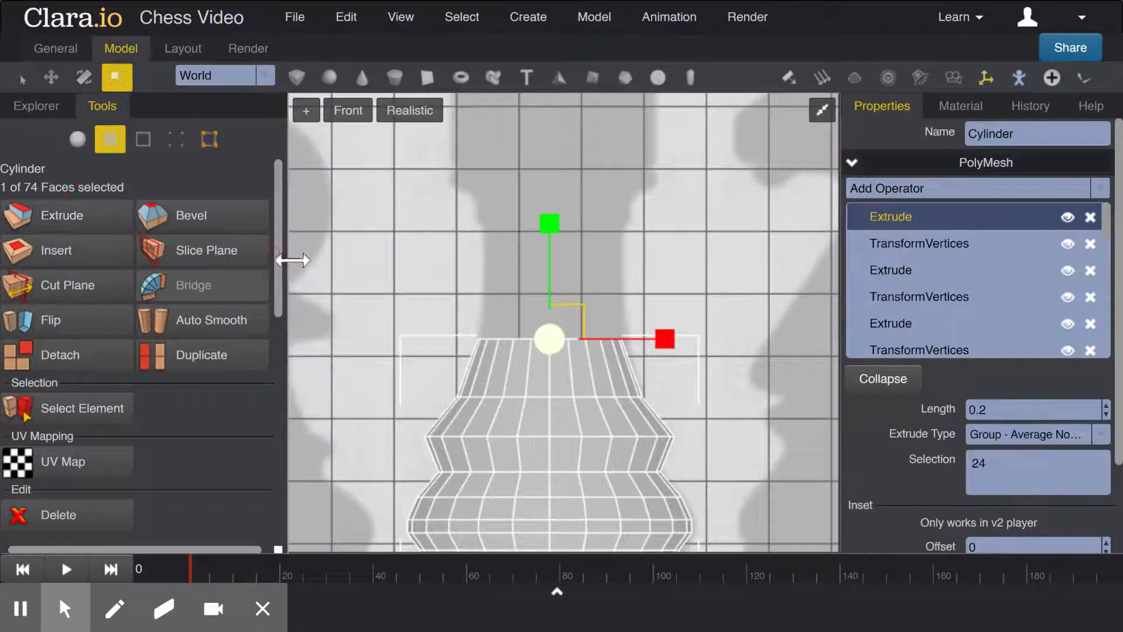
pyautogui.click(542, 287)
pyautogui.moveTo(541, 287)
pyautogui.mouseDown()
pyautogui.moveTo(529, 296)
pyautogui.moveTo(536, 288)
pyautogui.mouseUp()
pyautogui.click(94, 223)
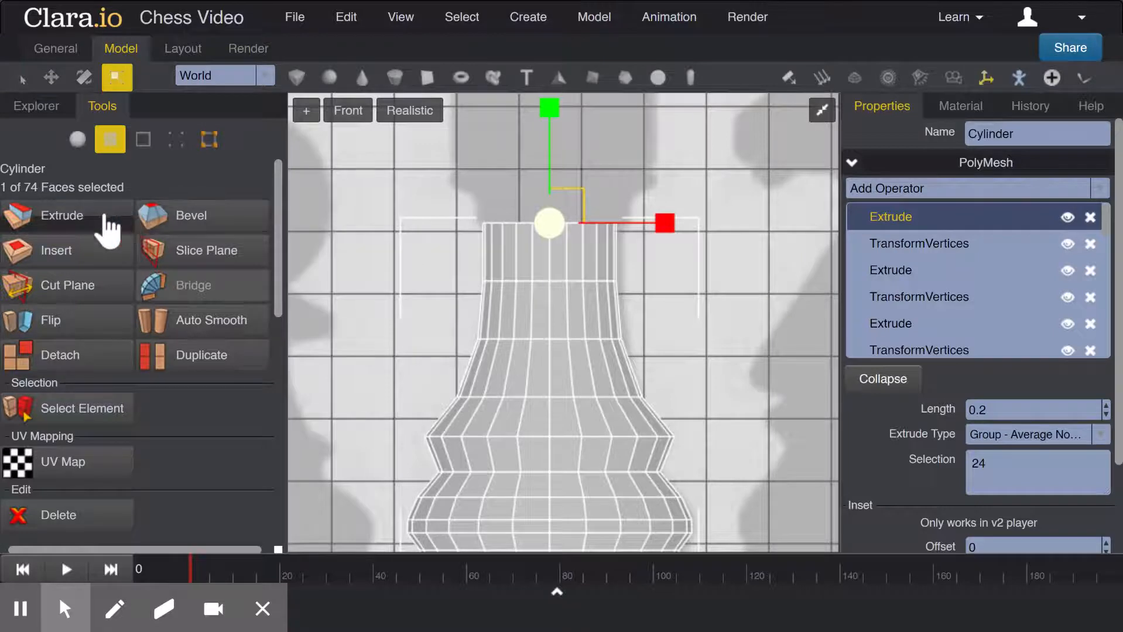
pyautogui.click(51, 77)
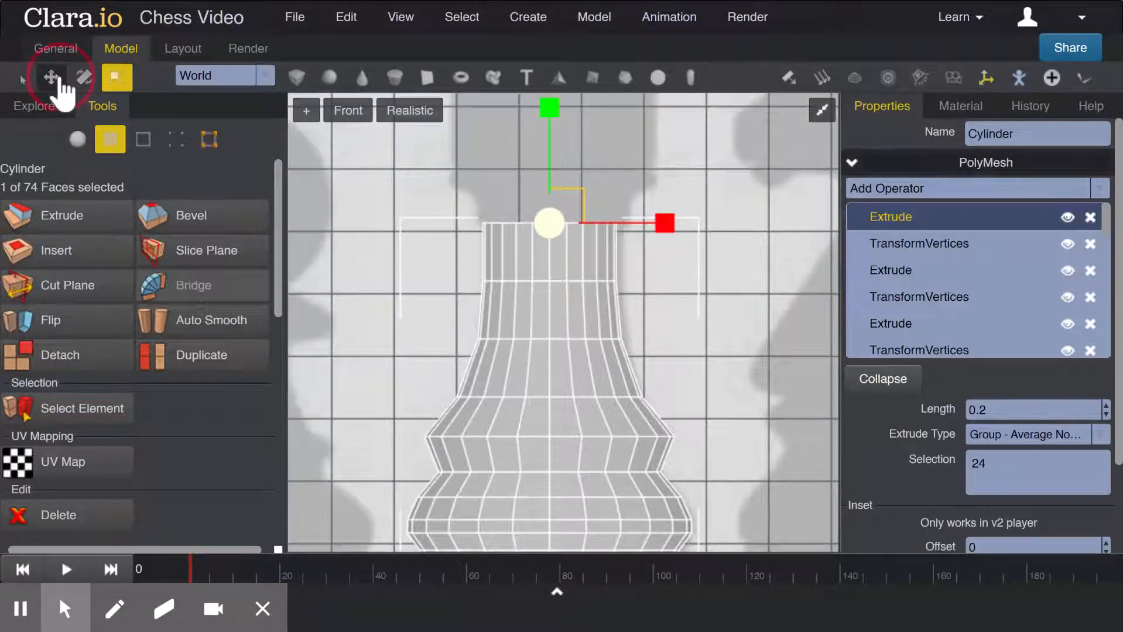
pyautogui.moveTo(552, 143); pyautogui.dragTo(551, 149)
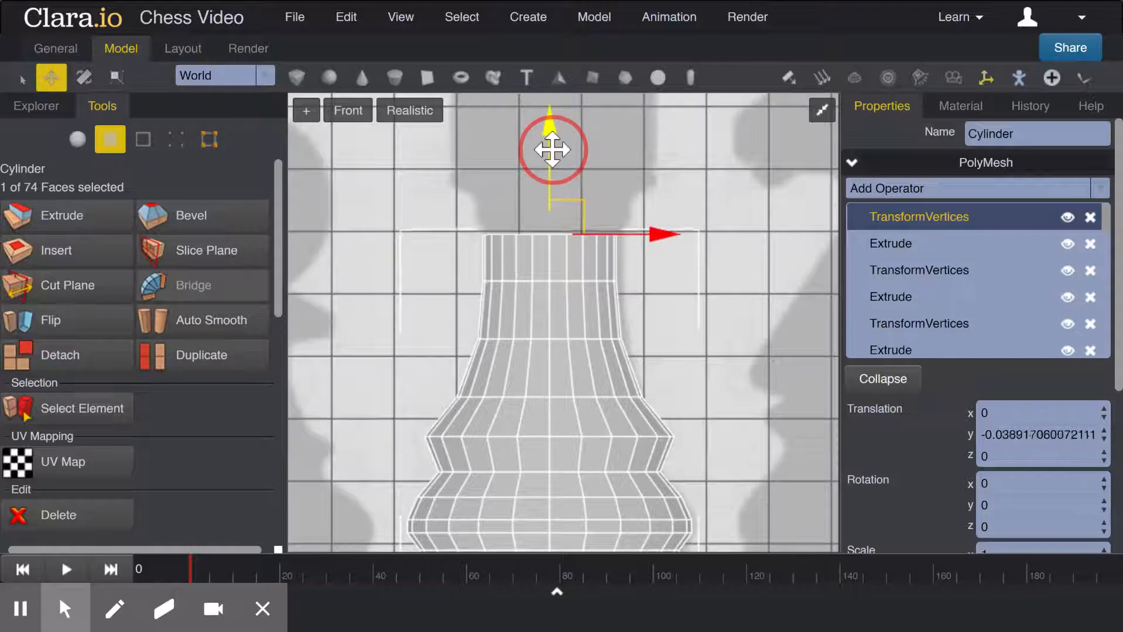
# Add two thin rings atop the shaft with 0.2 extrusions lowered about 0.17 and 0.18 along Y, scaling the upper one outward to about 1.1.
pyautogui.click(65, 226)
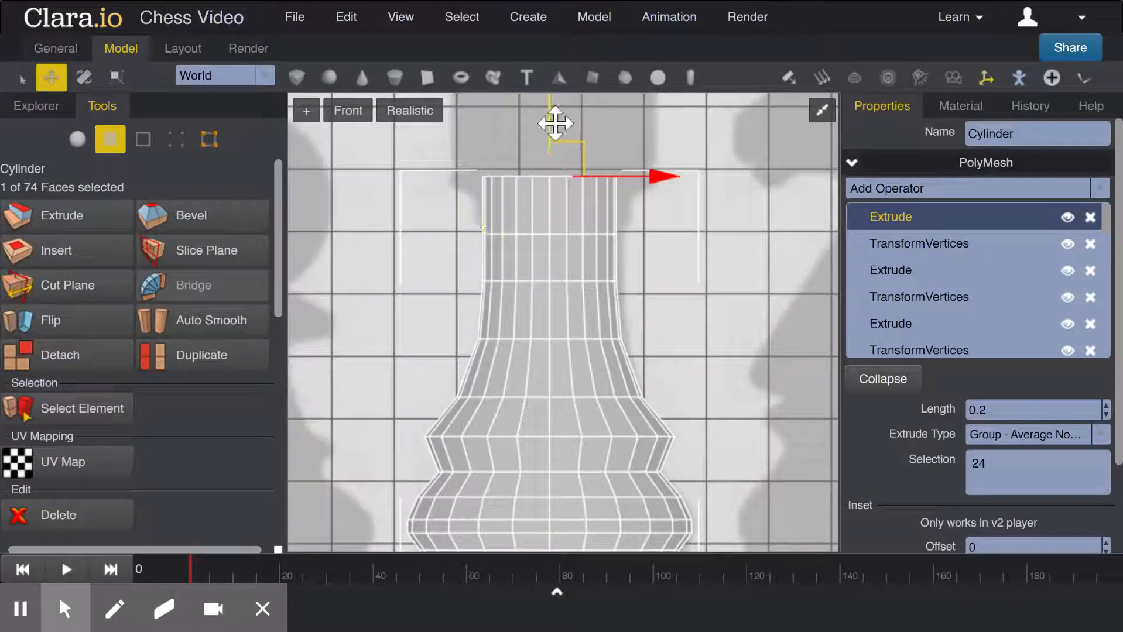
pyautogui.moveTo(550, 122); pyautogui.dragTo(551, 143)
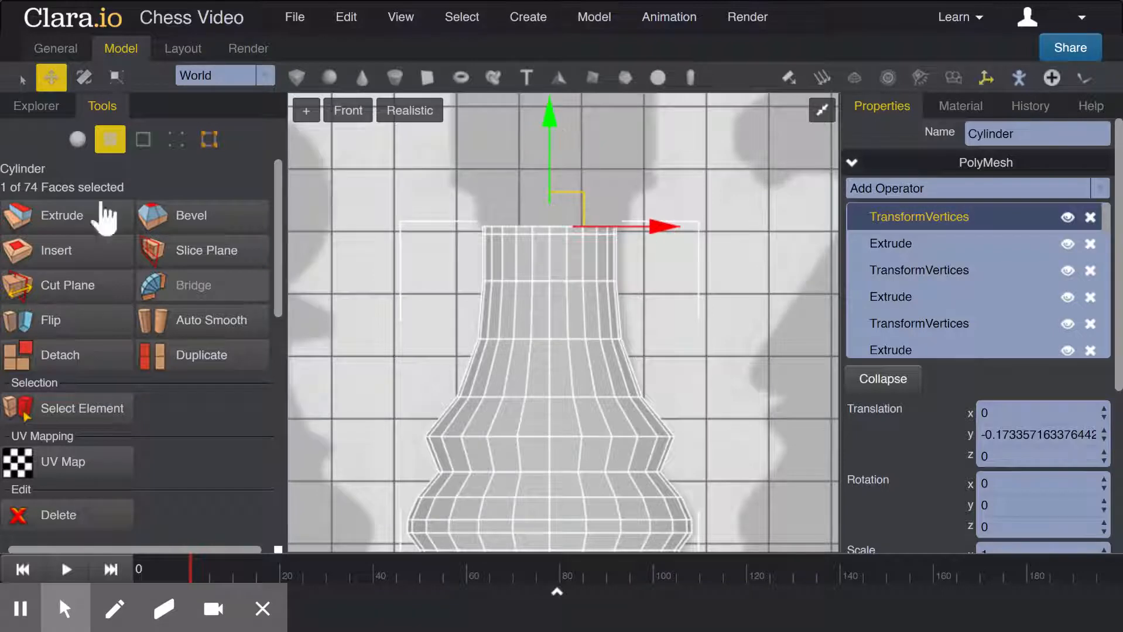
pyautogui.click(74, 218)
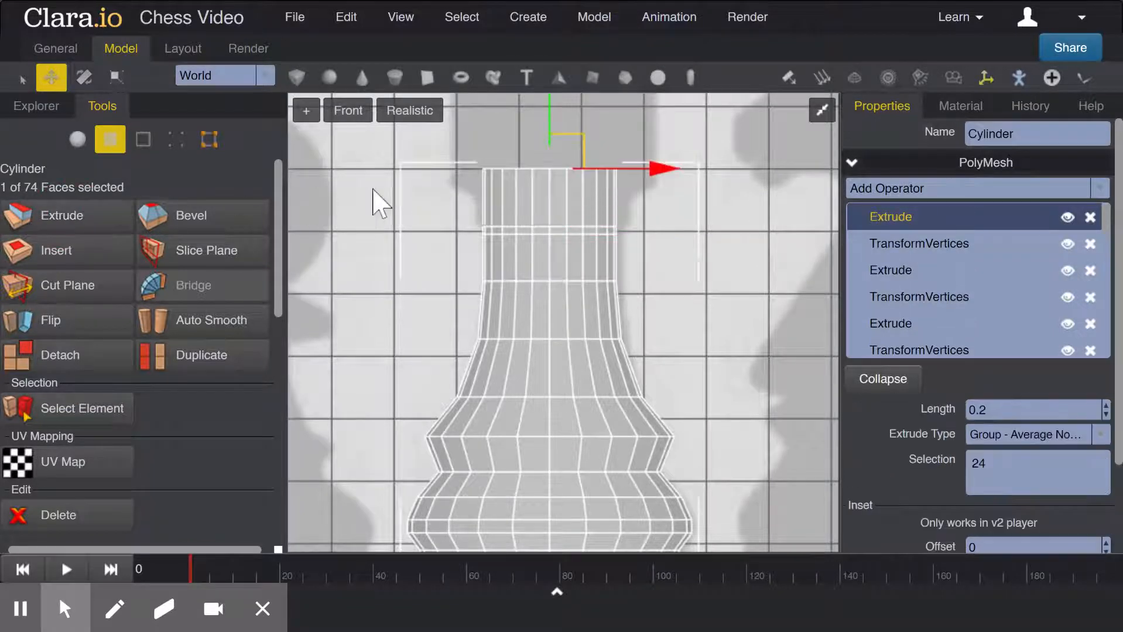
pyautogui.moveTo(549, 120); pyautogui.dragTo(551, 134)
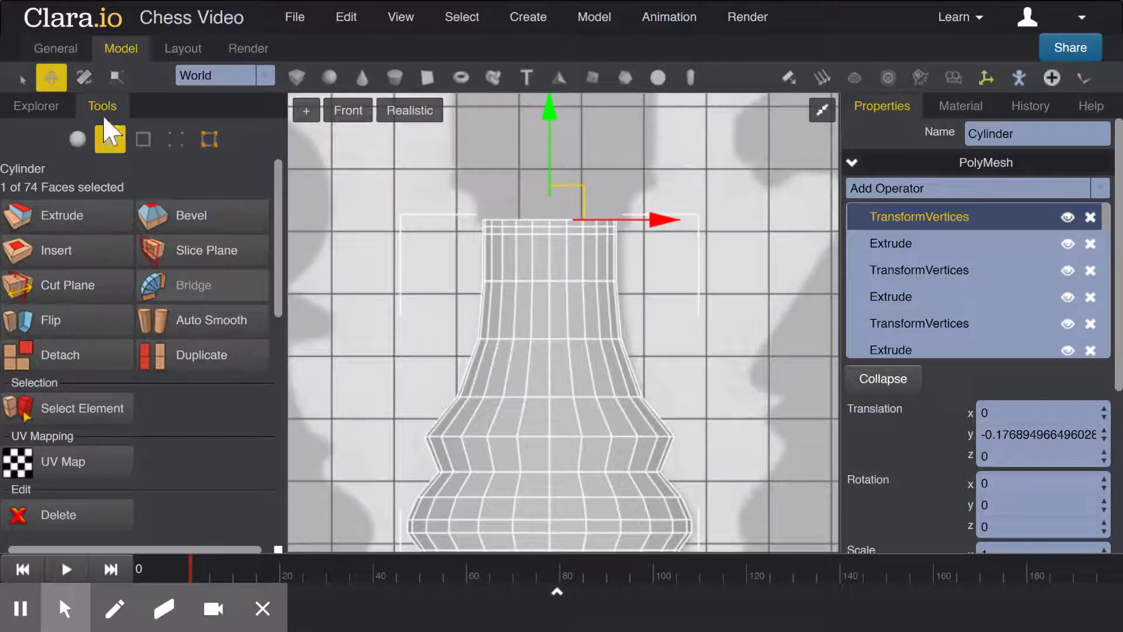
pyautogui.click(120, 77)
pyautogui.moveTo(555, 218); pyautogui.dragTo(558, 206)
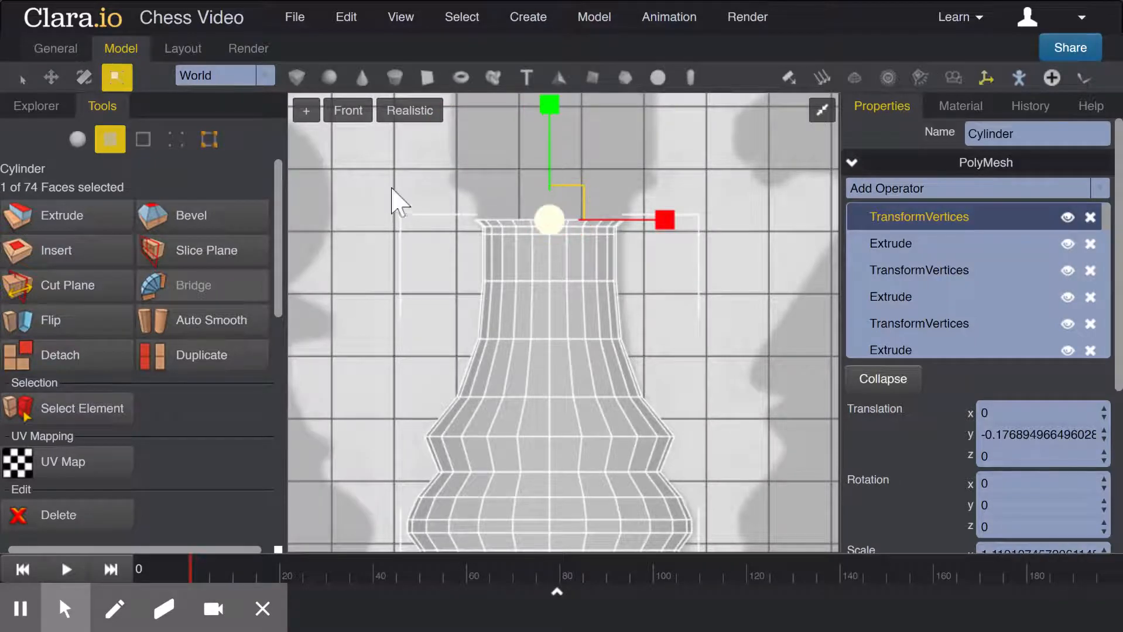
# Extrude the flared top of the shaft by 0.2 and lower it about 0.12 along Y to form a collar.
pyautogui.click(94, 224)
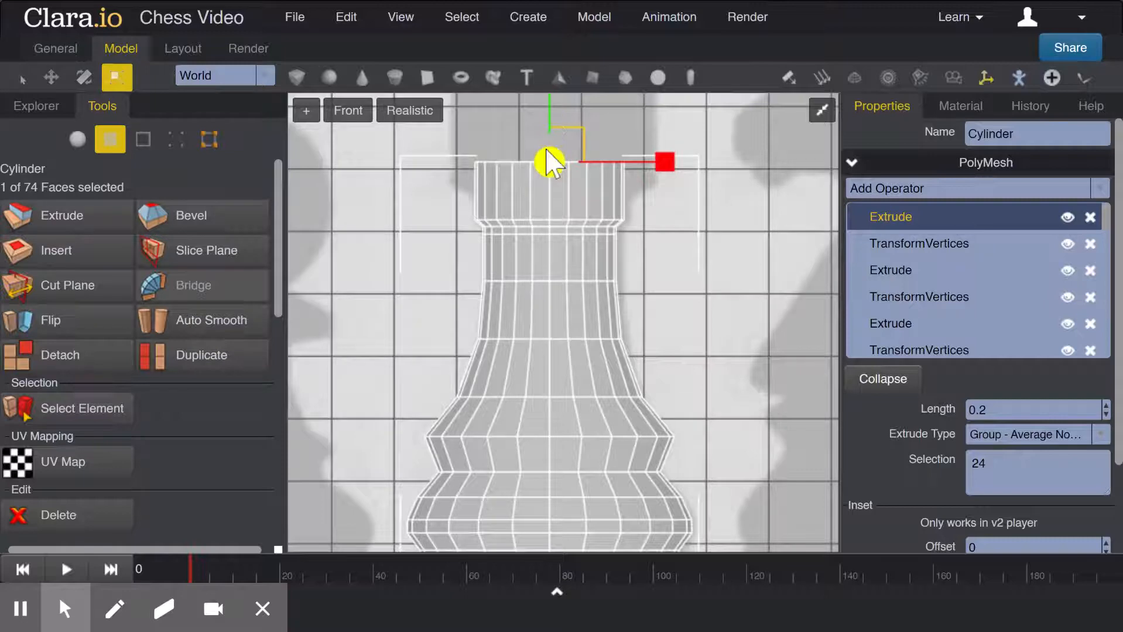
pyautogui.click(551, 164)
pyautogui.press('w')
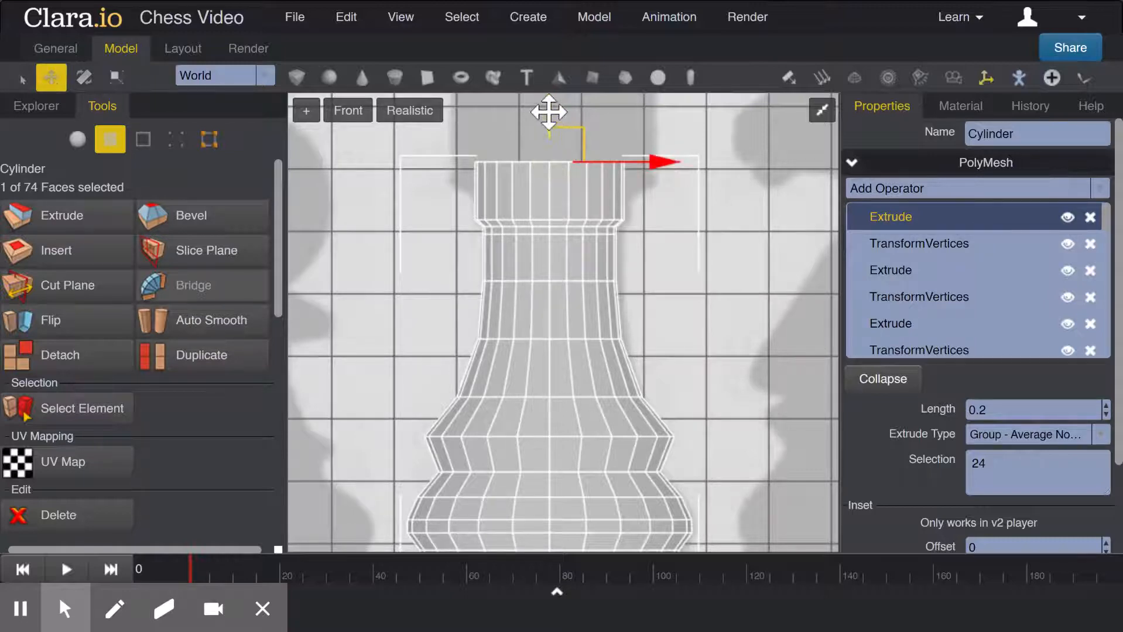
pyautogui.moveTo(549, 111); pyautogui.dragTo(548, 127)
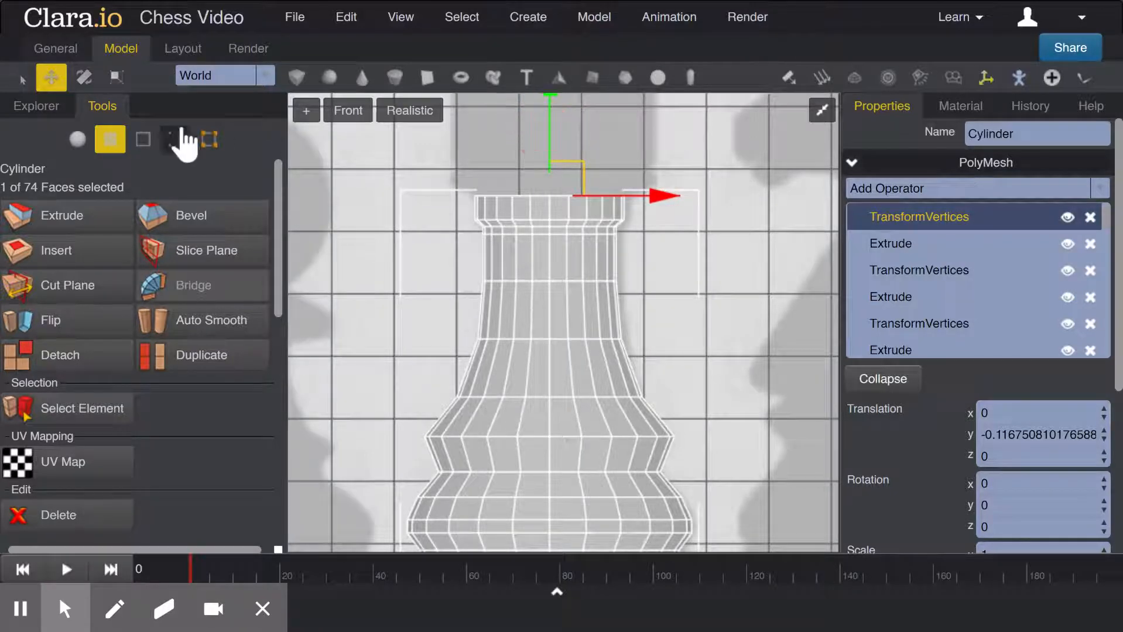
# Extrude the collar's top face by 0.2, lower it about 0.16 along Y and scale it outward to about 1.37 to match the turret's width.
pyautogui.click(92, 221)
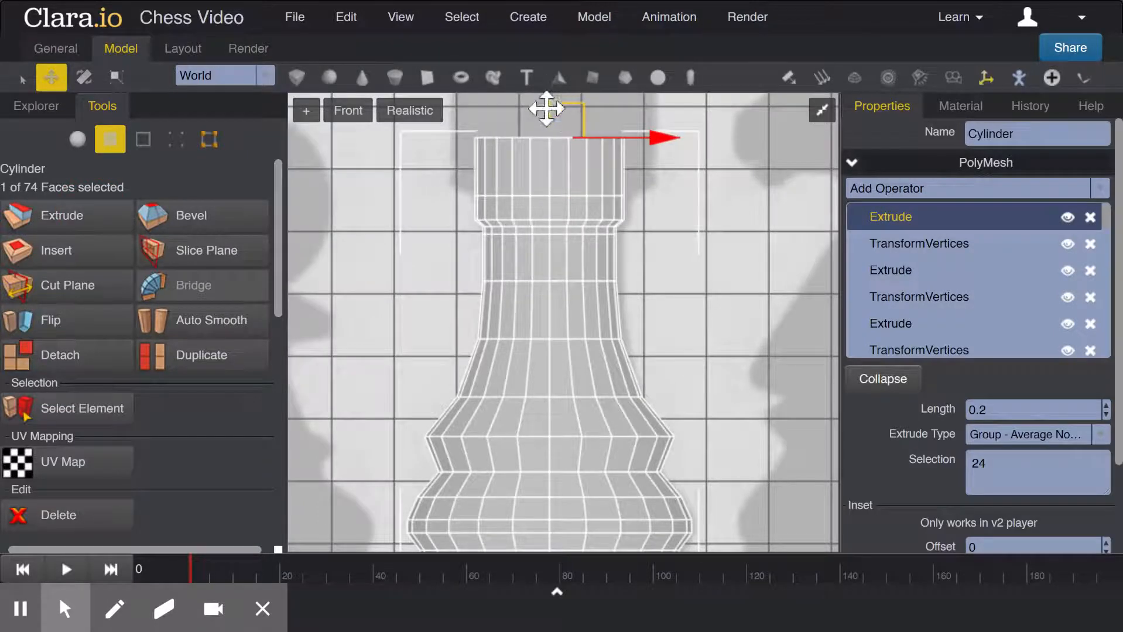
pyautogui.moveTo(546, 109); pyautogui.dragTo(547, 126)
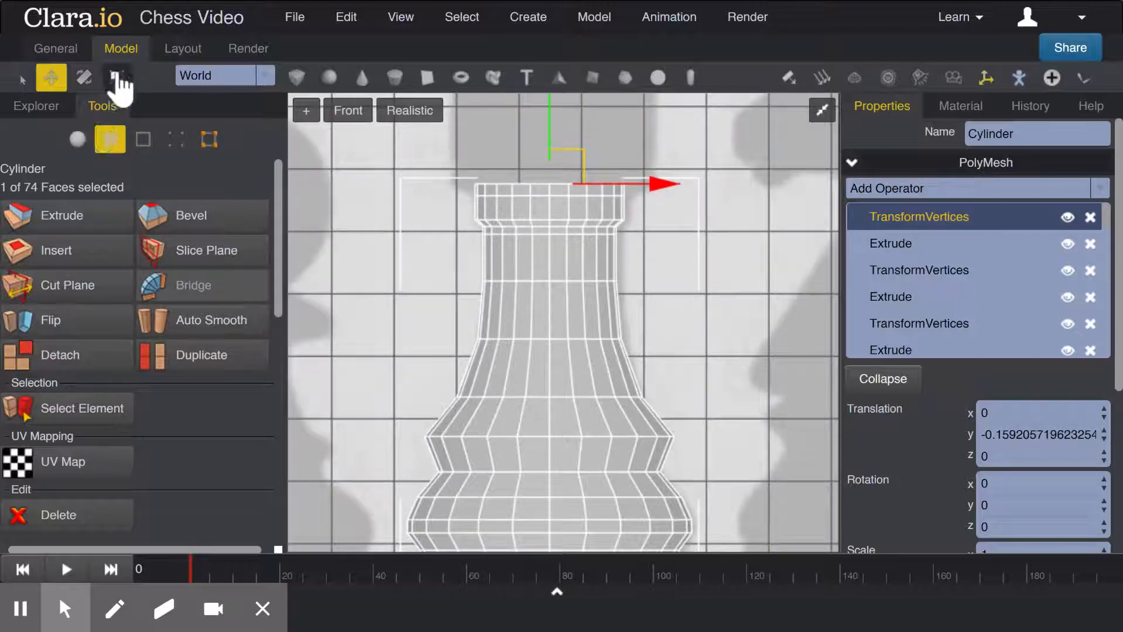
pyautogui.click(117, 77)
pyautogui.moveTo(550, 182); pyautogui.dragTo(564, 152)
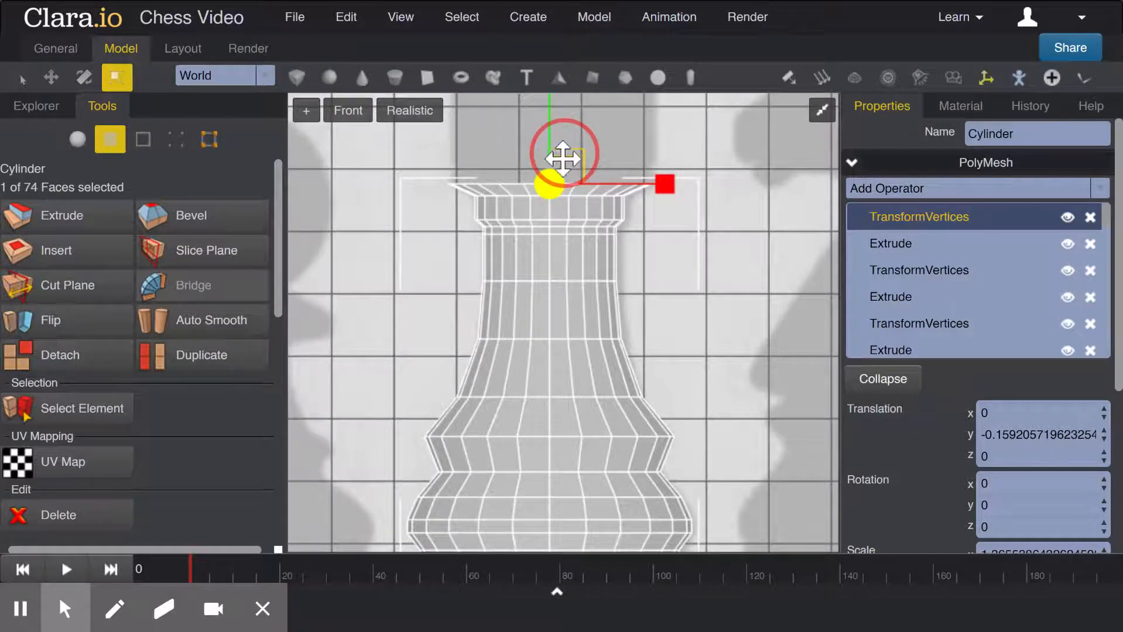
# Extrude the widened turret base by 0.2 and lower its top face along Y to leave a thin vertical band.
pyautogui.moveTo(530, 296); pyautogui.dragTo(534, 368, button='middle')
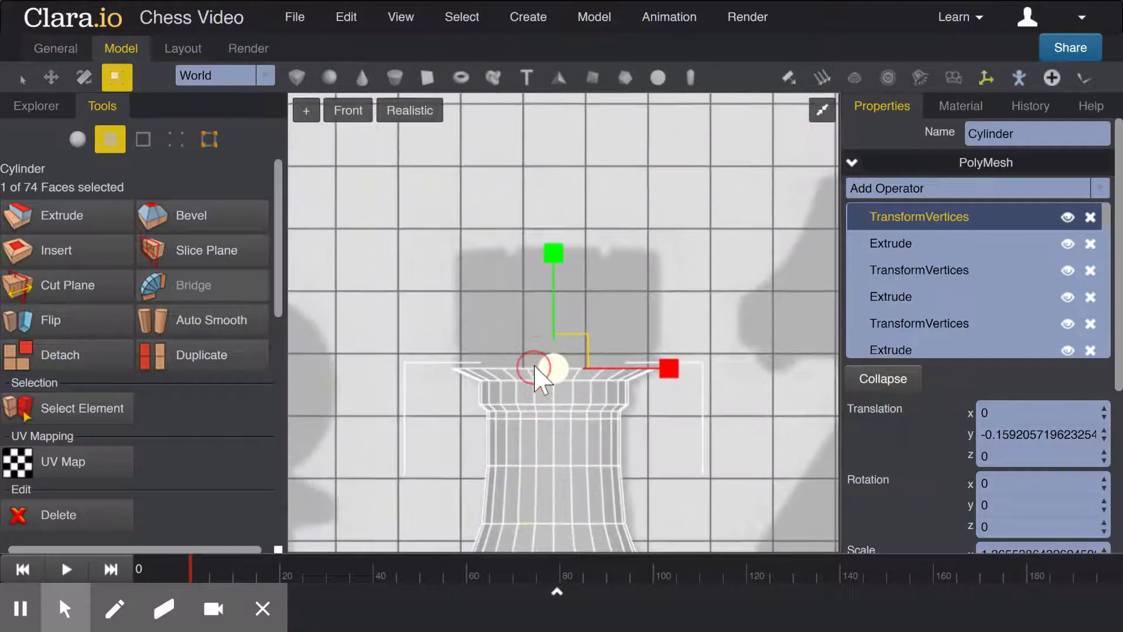
pyautogui.scroll(3, 590, 320)
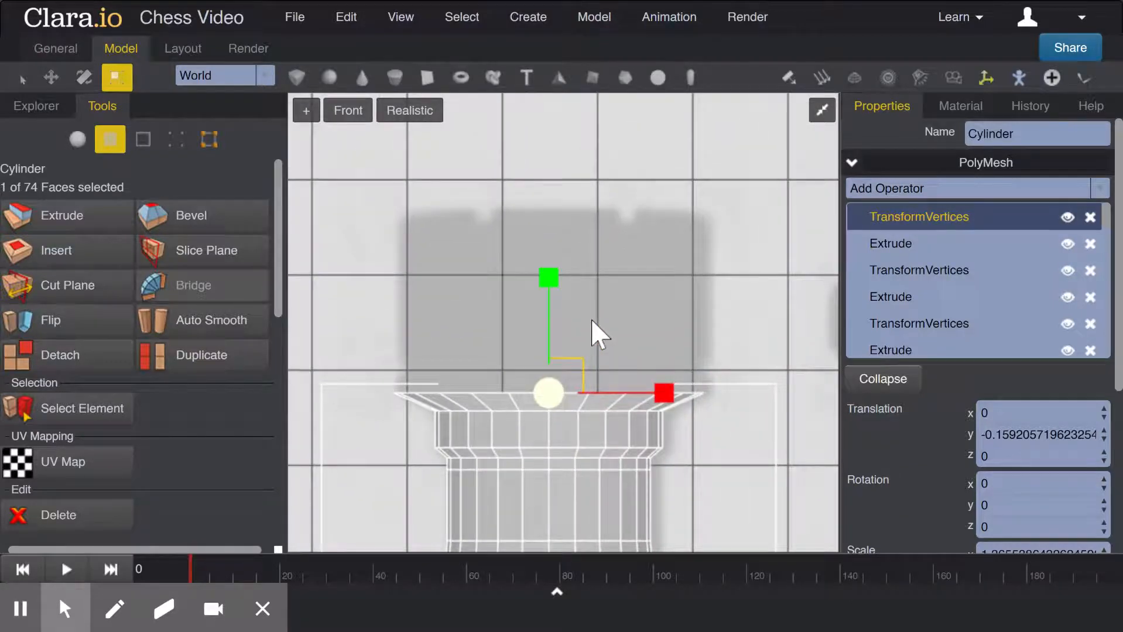
pyautogui.click(70, 226)
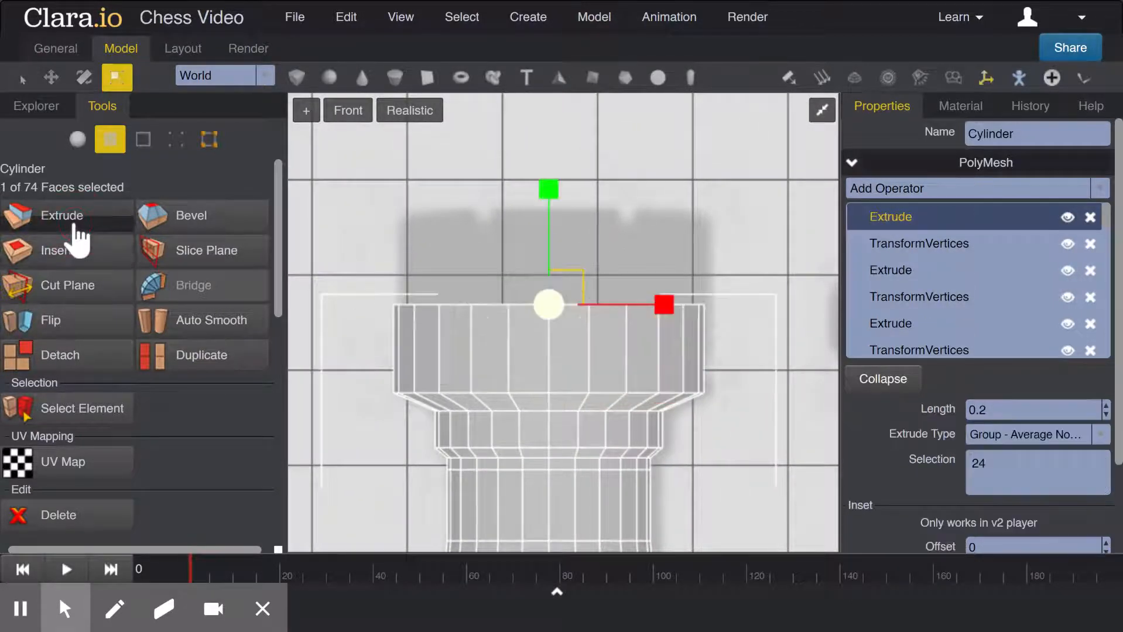
pyautogui.press('w')
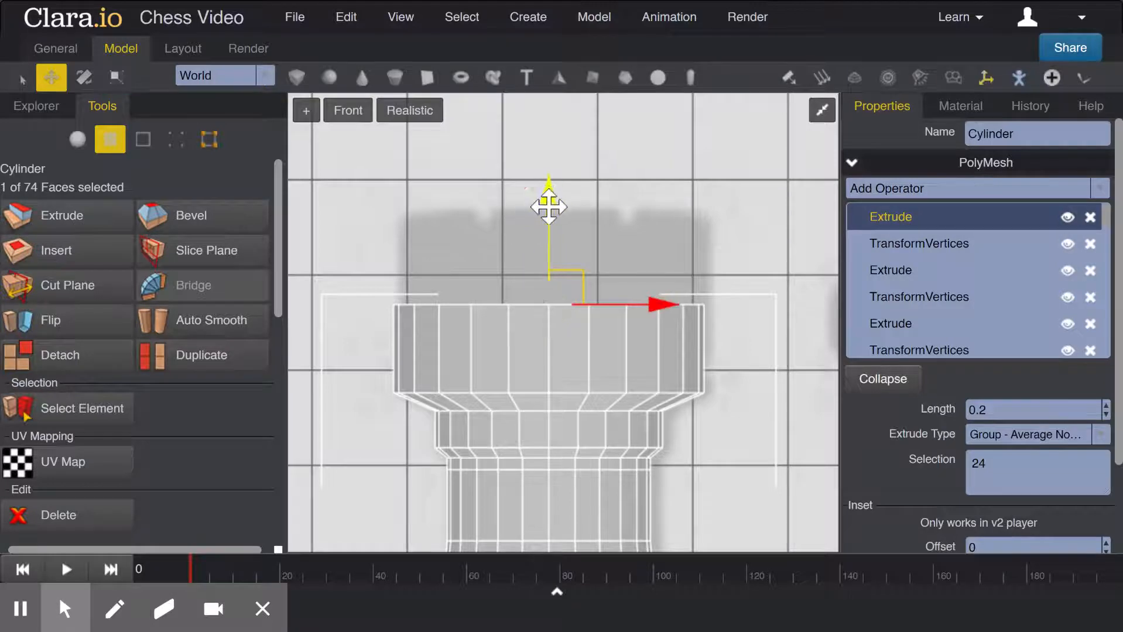
pyautogui.moveTo(549, 212); pyautogui.dragTo(550, 237)
# Extrude the thin band's top face by 0.2, lower it about 0.18 along Y and scale it slightly inward.
pyautogui.click(111, 220)
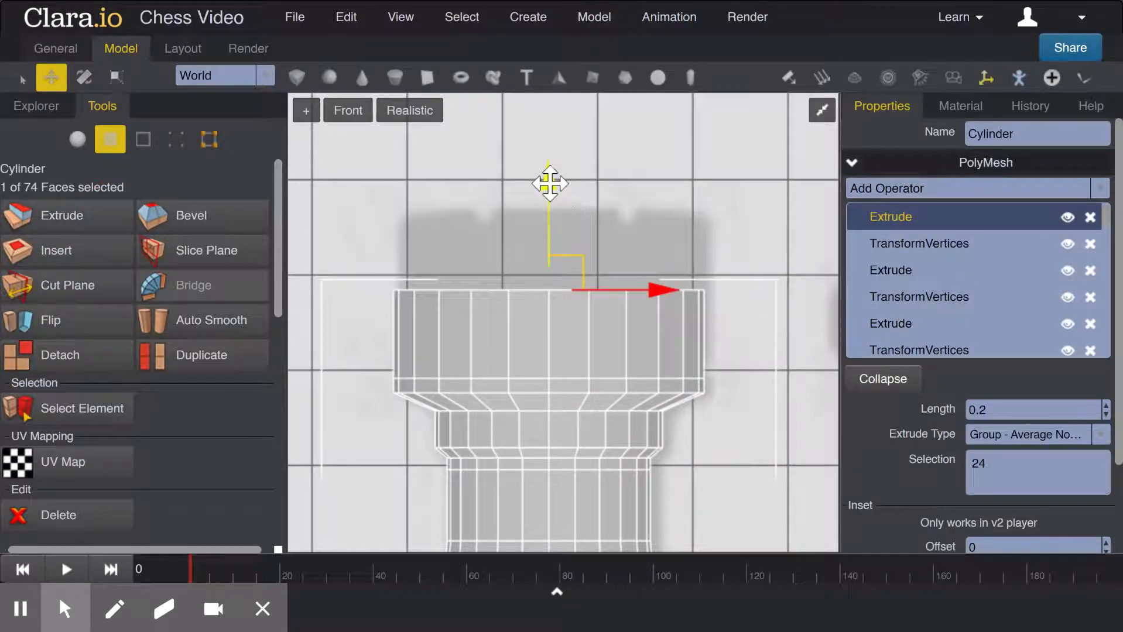
pyautogui.moveTo(546, 186); pyautogui.dragTo(546, 214)
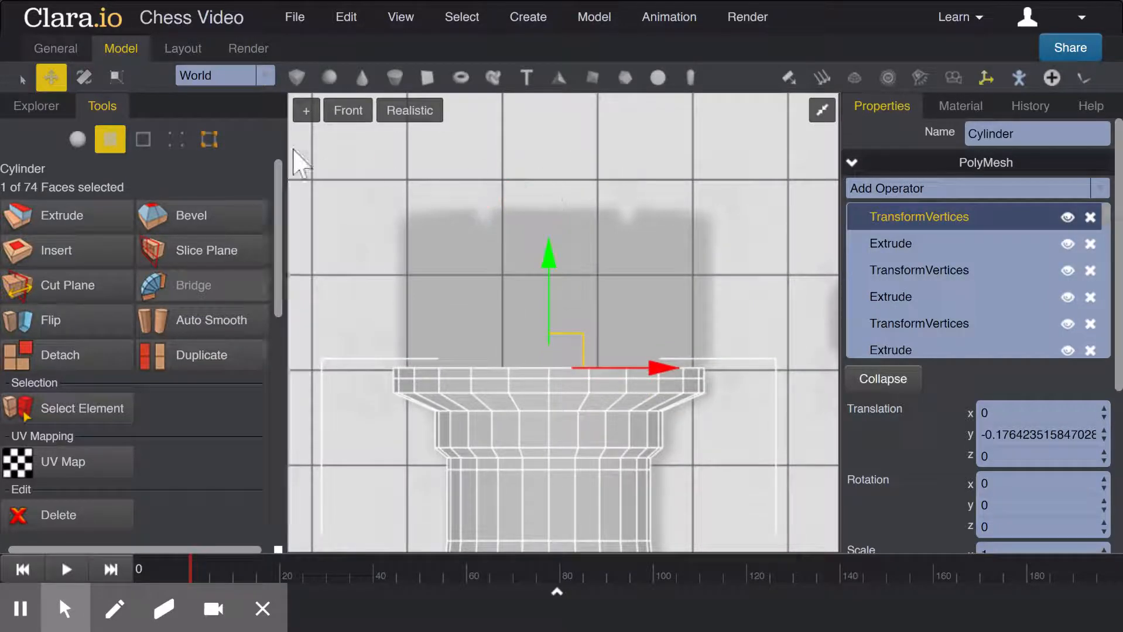
pyautogui.click(117, 77)
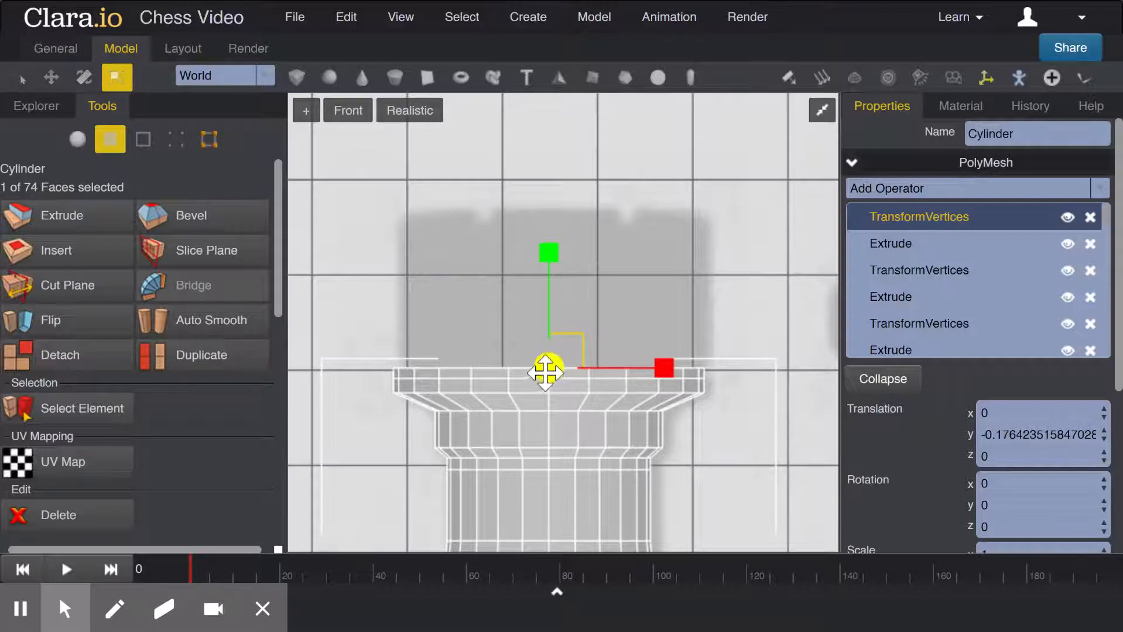
pyautogui.moveTo(544, 373); pyautogui.dragTo(519, 388)
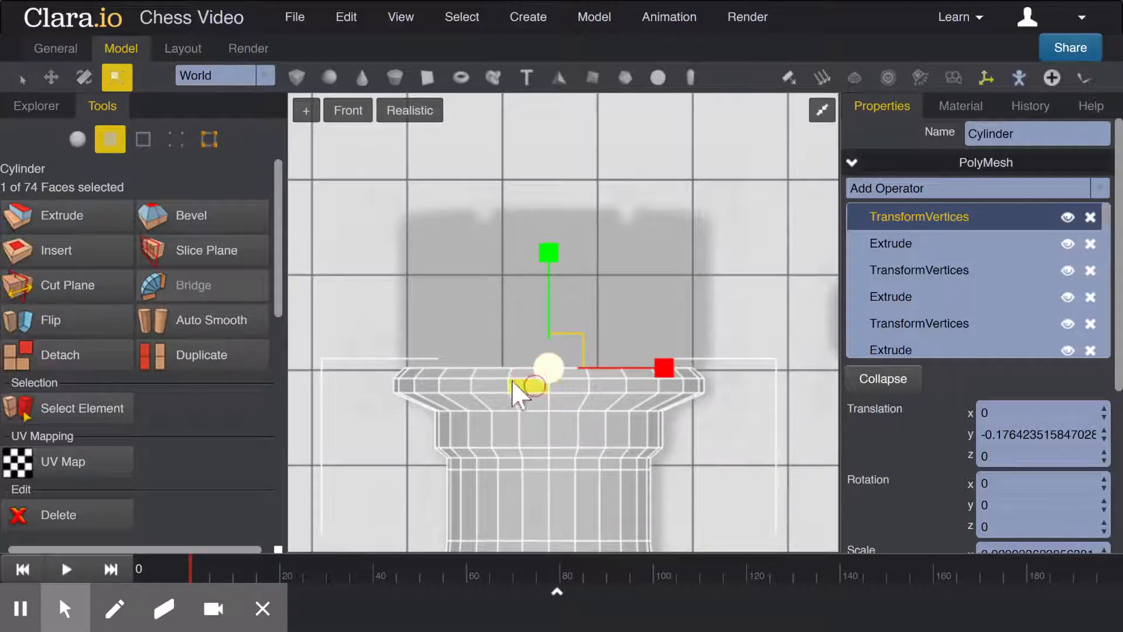
# Extrude the narrowed top face by 0.2, lower it about 0.18 along Y and scale it outward to about 1.11, leaving a groove below the turret.
pyautogui.click(113, 216)
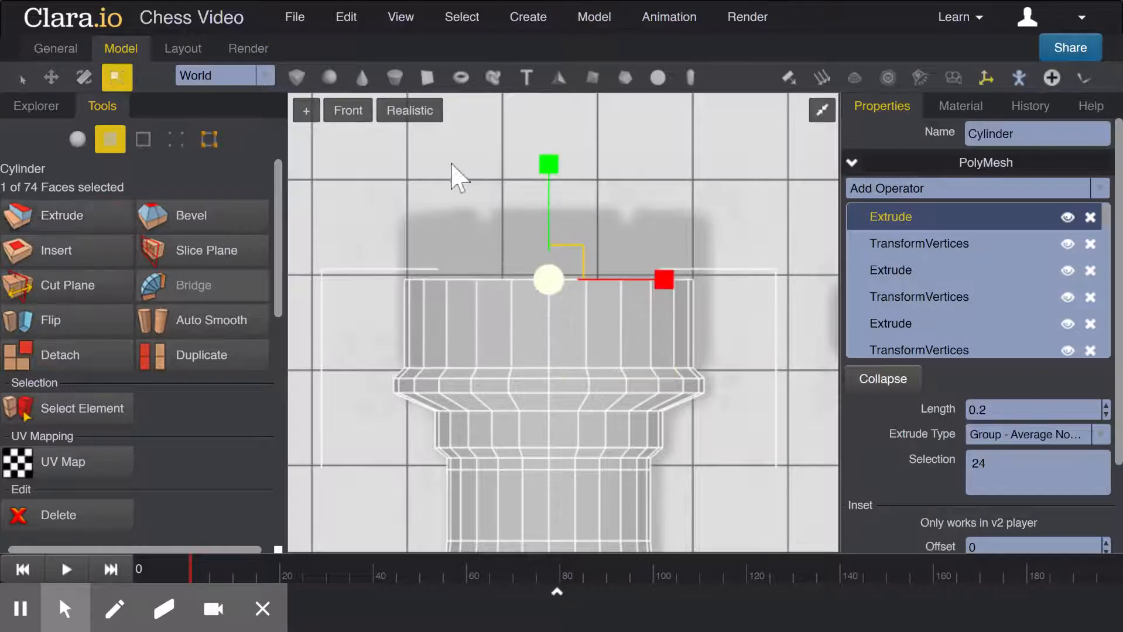
pyautogui.press('w')
pyautogui.moveTo(552, 168); pyautogui.dragTo(554, 205)
pyautogui.click(117, 76)
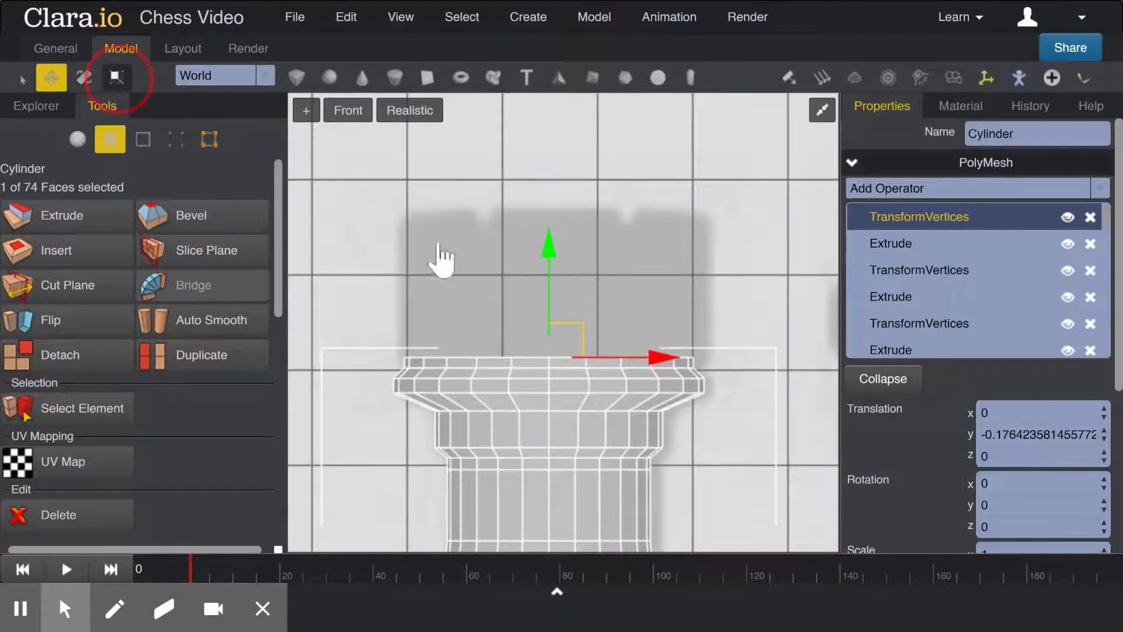
pyautogui.moveTo(553, 351); pyautogui.dragTo(563, 336)
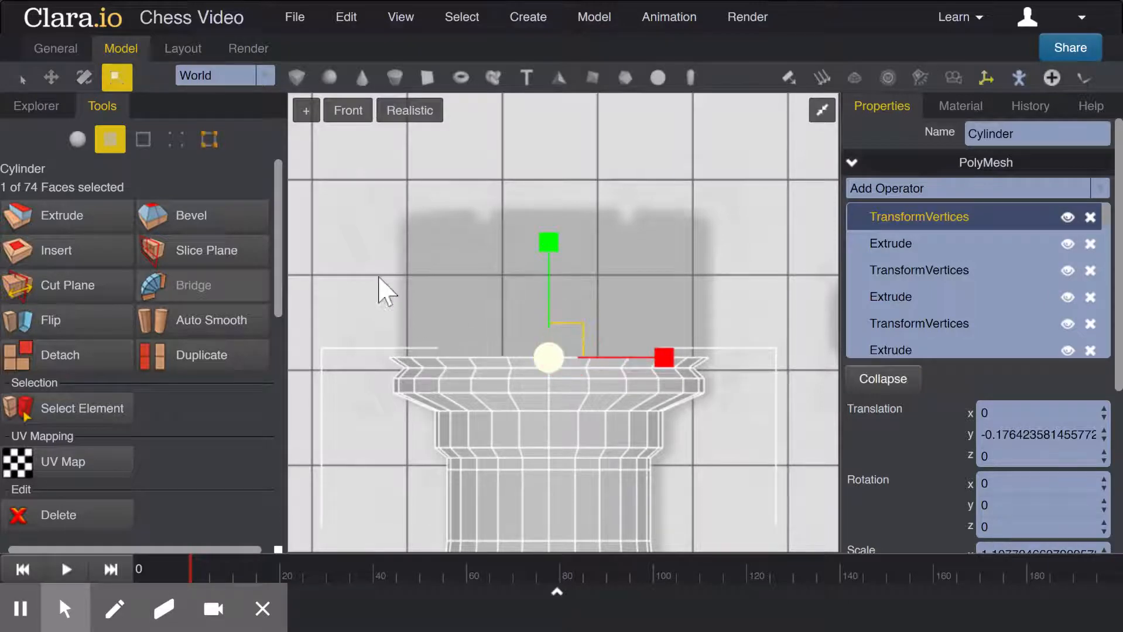
# Extrude the turret wall upward by 0.2 and raise its top face about 0.005 along Y.
pyautogui.click(76, 222)
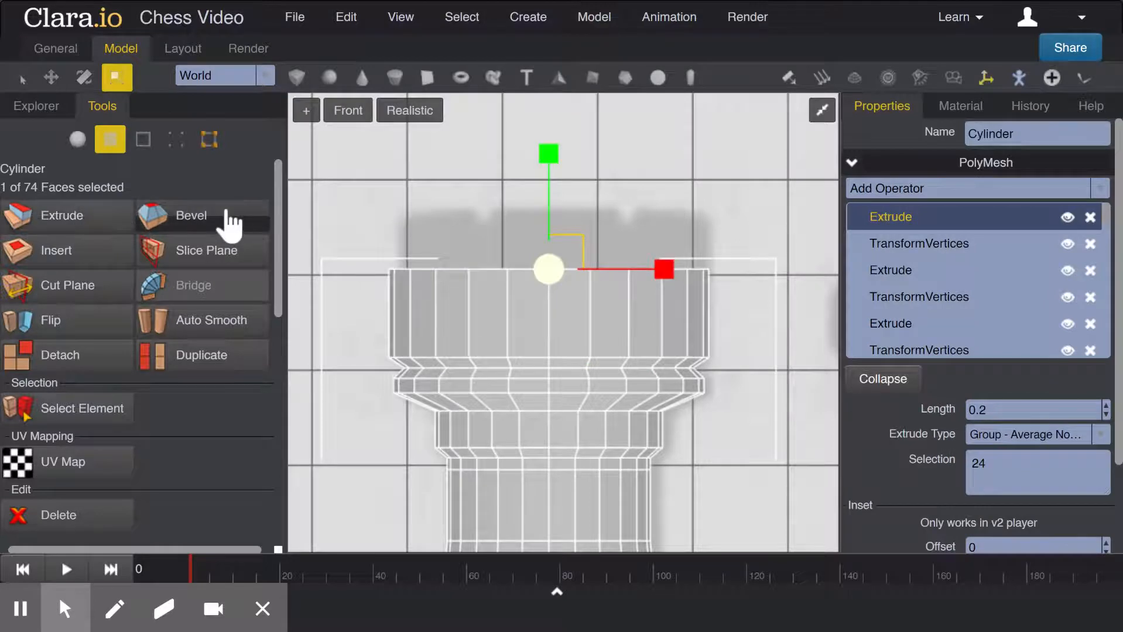
pyautogui.press('w')
pyautogui.moveTo(545, 176); pyautogui.dragTo(545, 178)
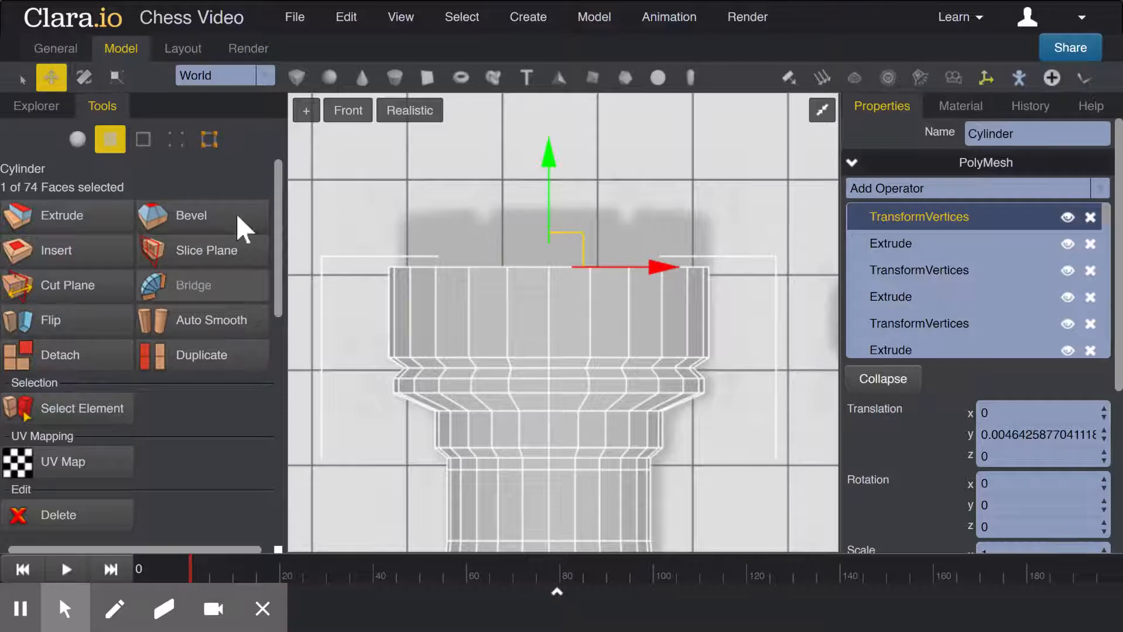
# Extrude the turret's top face by 0.2, lower it about 0.19 along Y and scale it inward to about 0.96 to form a beveled rim.
pyautogui.click(102, 225)
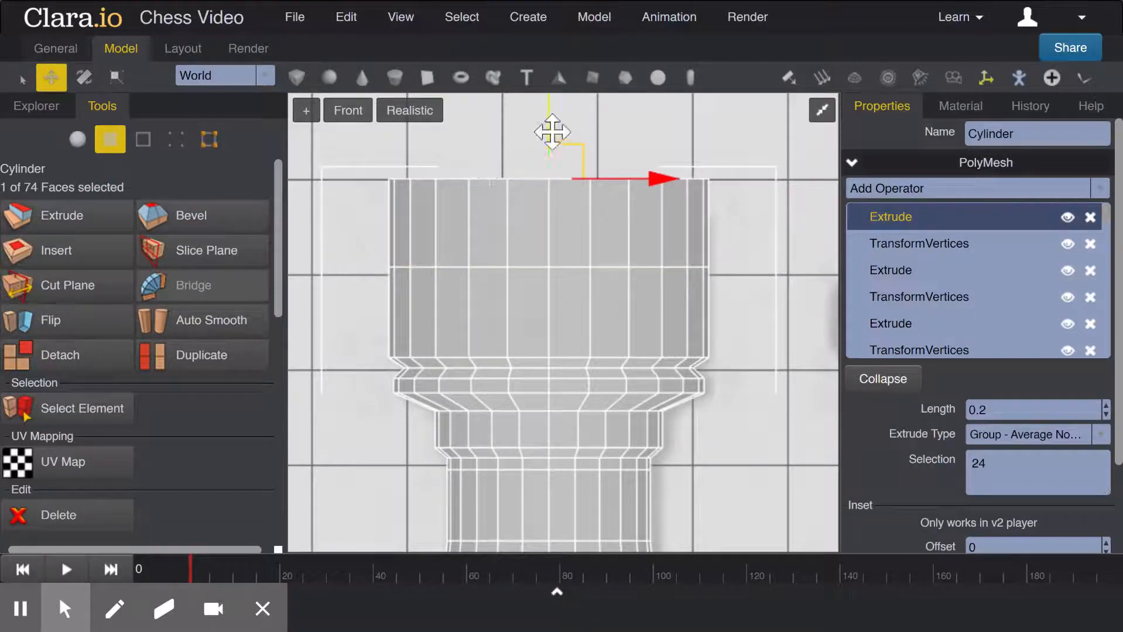
pyautogui.moveTo(552, 132); pyautogui.dragTo(545, 166)
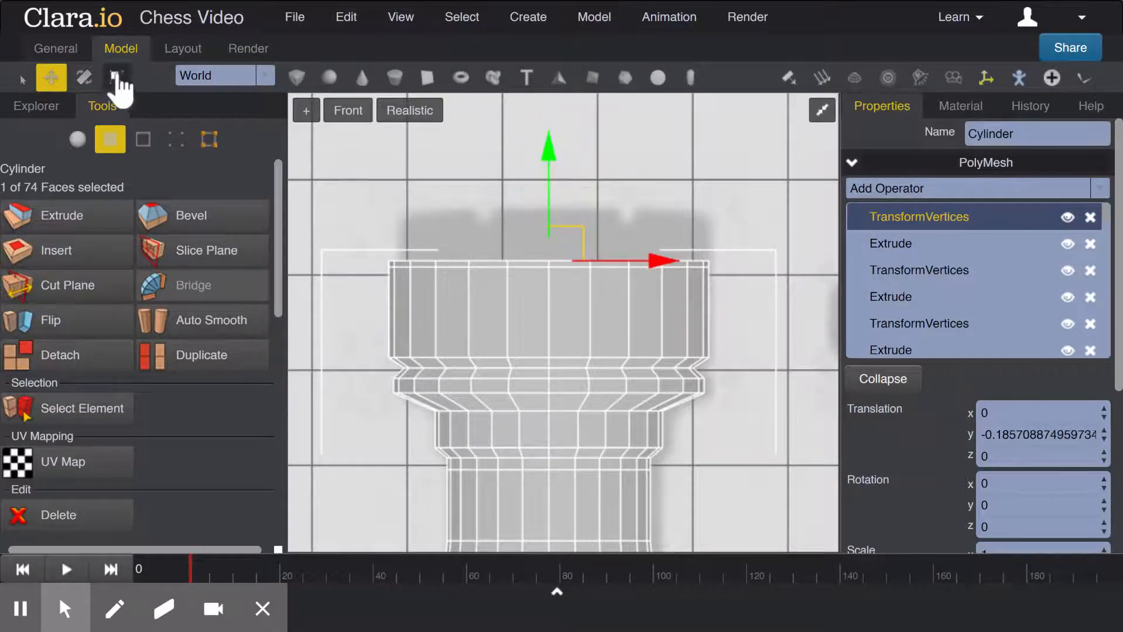
pyautogui.click(117, 78)
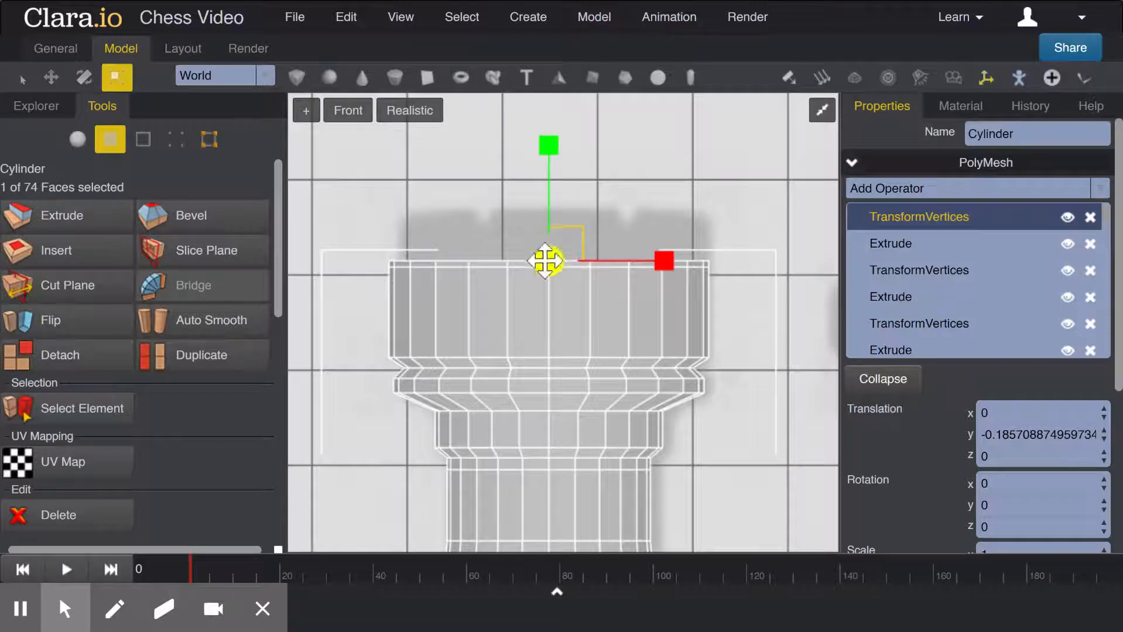
pyautogui.moveTo(546, 261); pyautogui.dragTo(543, 265)
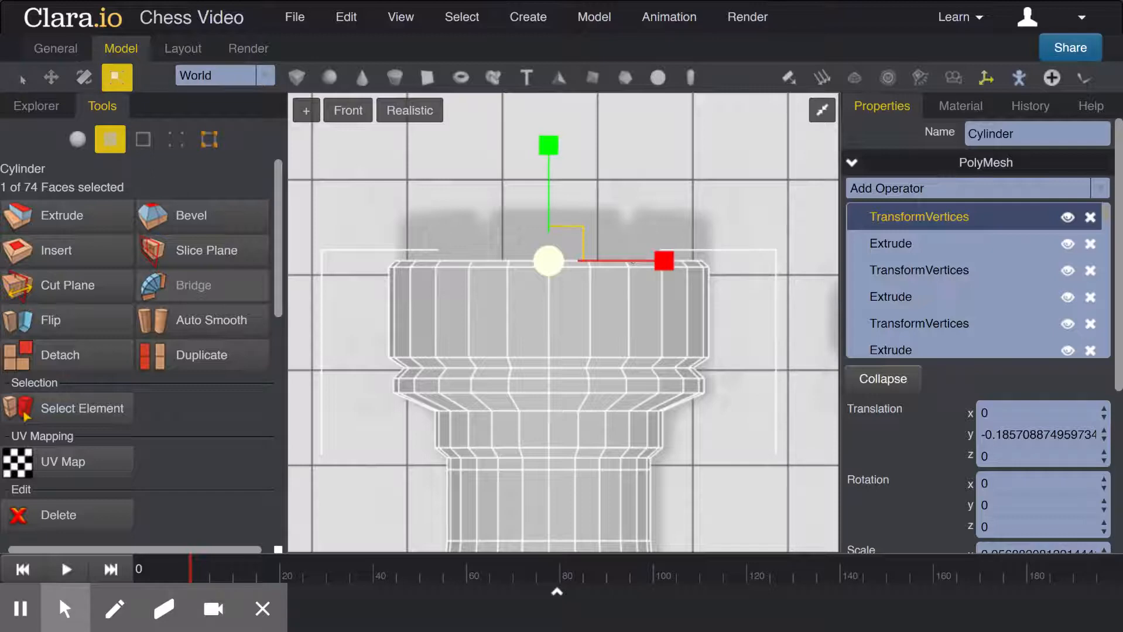
# Switch the viewport to Perspective and bring the whole rook into view to inspect its shape.
pyautogui.click(360, 114)
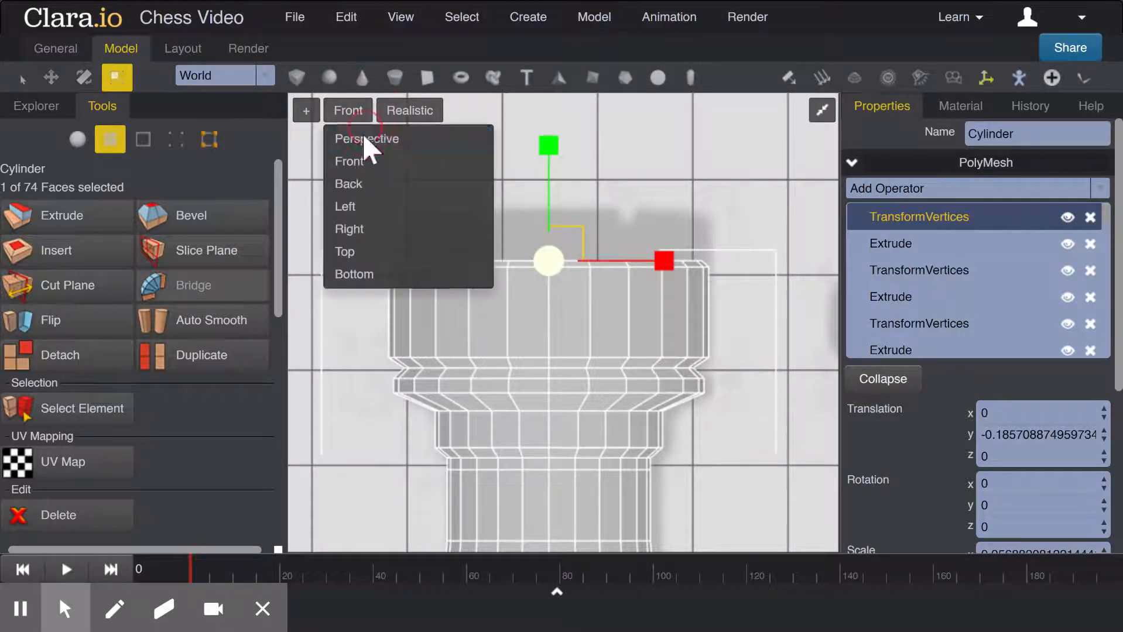
pyautogui.click(369, 140)
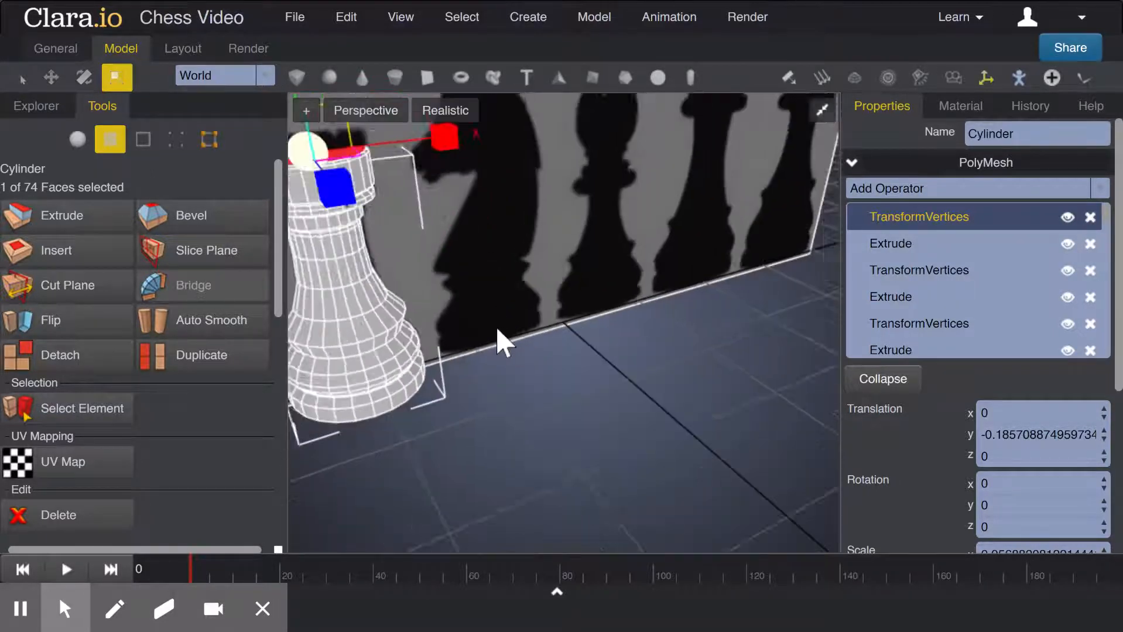
pyautogui.moveTo(497, 330); pyautogui.dragTo(536, 336, button='right')
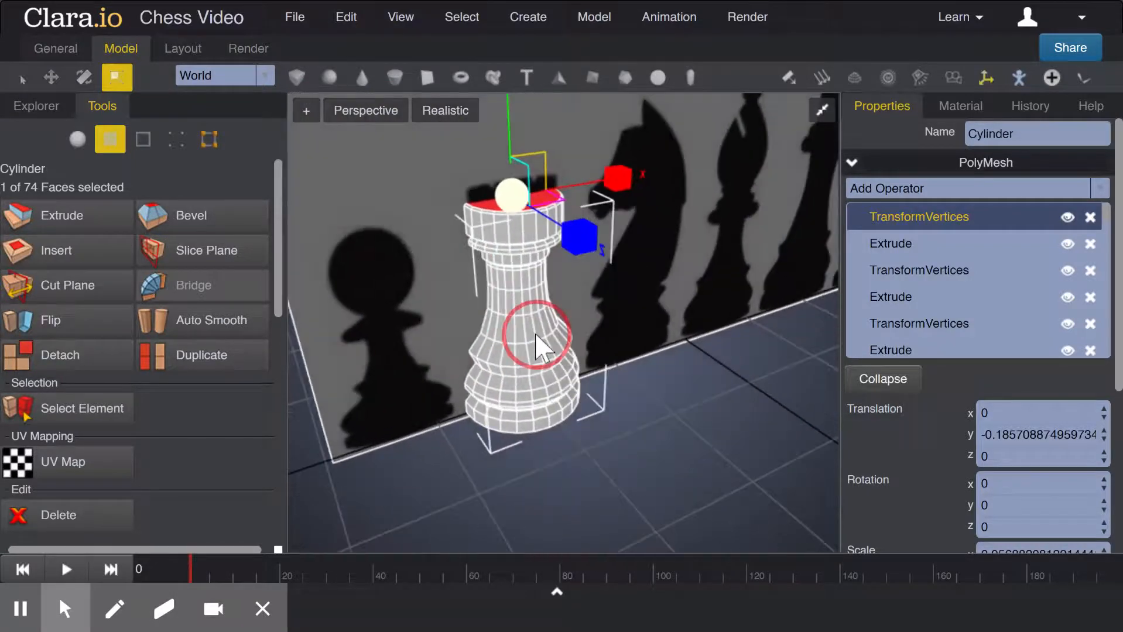
# Insert an inset face into the turret's top face with an offset of -0.1 to form a rim ring.
pyautogui.scroll(3, 651, 308)
pyautogui.scroll(-1, 652, 307)
pyautogui.moveTo(674, 311); pyautogui.dragTo(672, 330, button='right')
pyautogui.moveTo(662, 368)
pyautogui.mouseDown(button='right')
pyautogui.moveTo(660, 387)
pyautogui.moveTo(672, 361)
pyautogui.mouseUp(button='right')
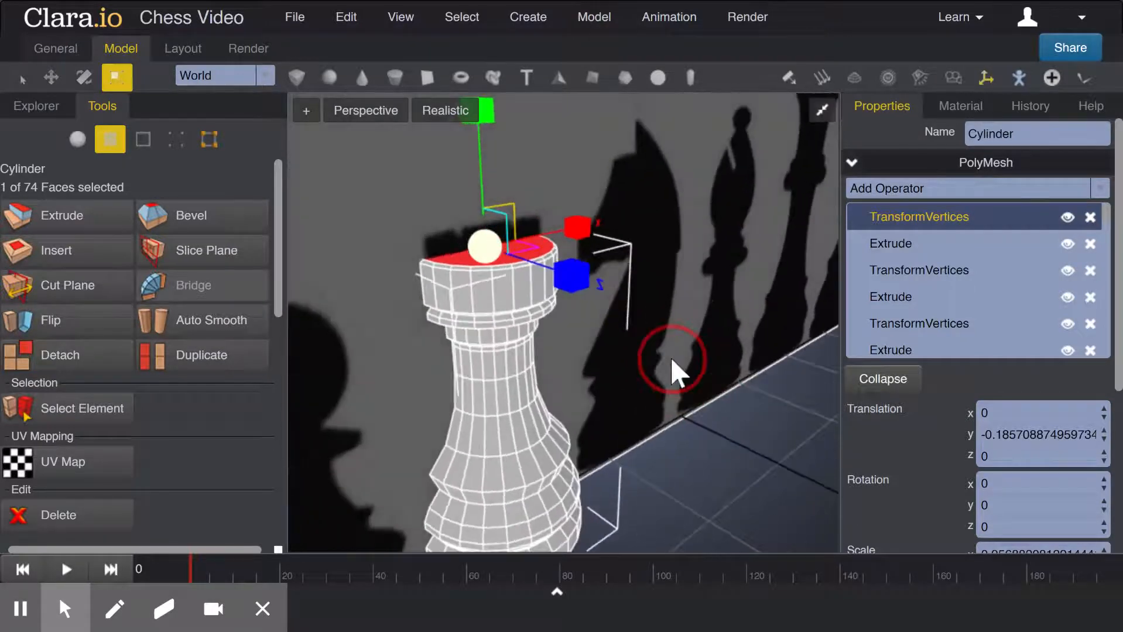
pyautogui.scroll(2, 659, 339)
pyautogui.moveTo(675, 322); pyautogui.dragTo(687, 341, button='right')
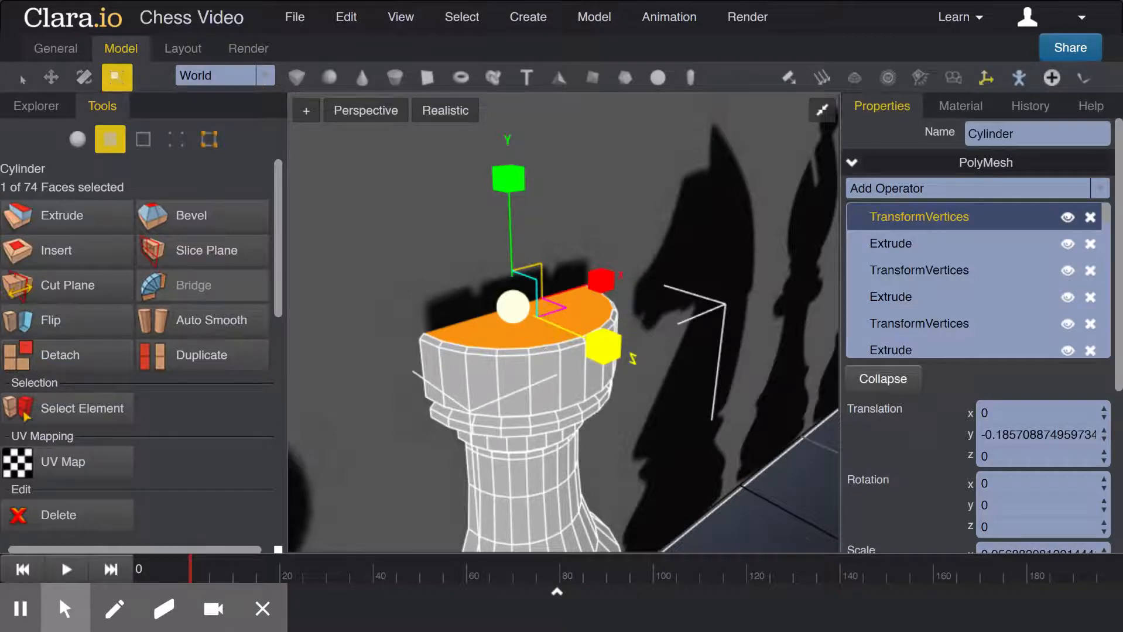
pyautogui.click(100, 252)
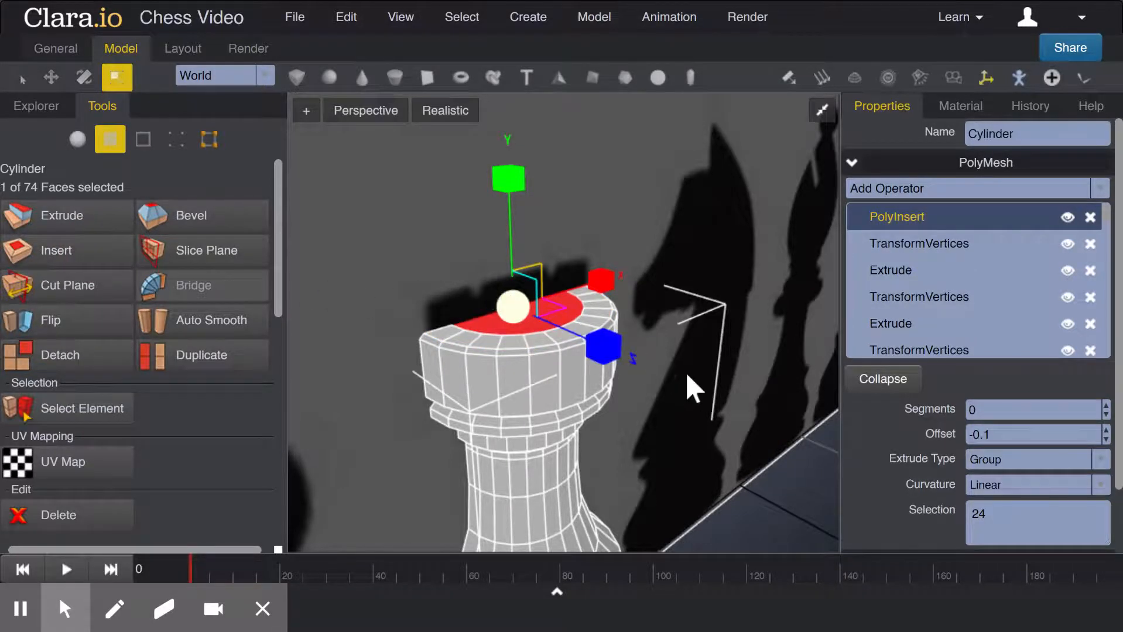
pyautogui.scroll(5, 619, 351)
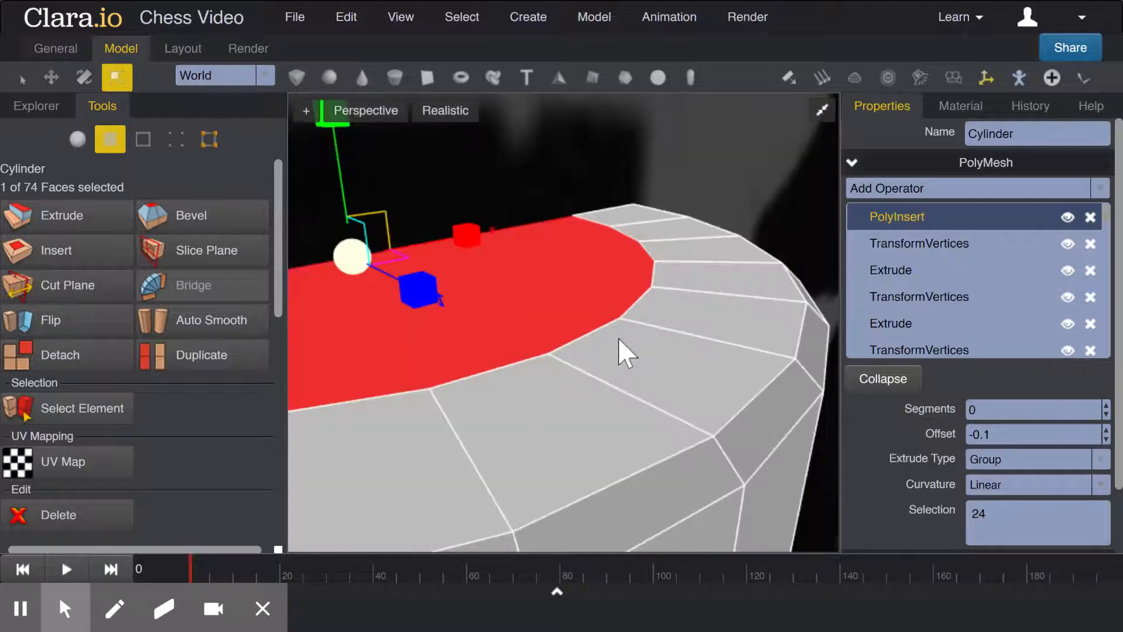
pyautogui.scroll(-1, 619, 351)
pyautogui.scroll(-1, 609, 354)
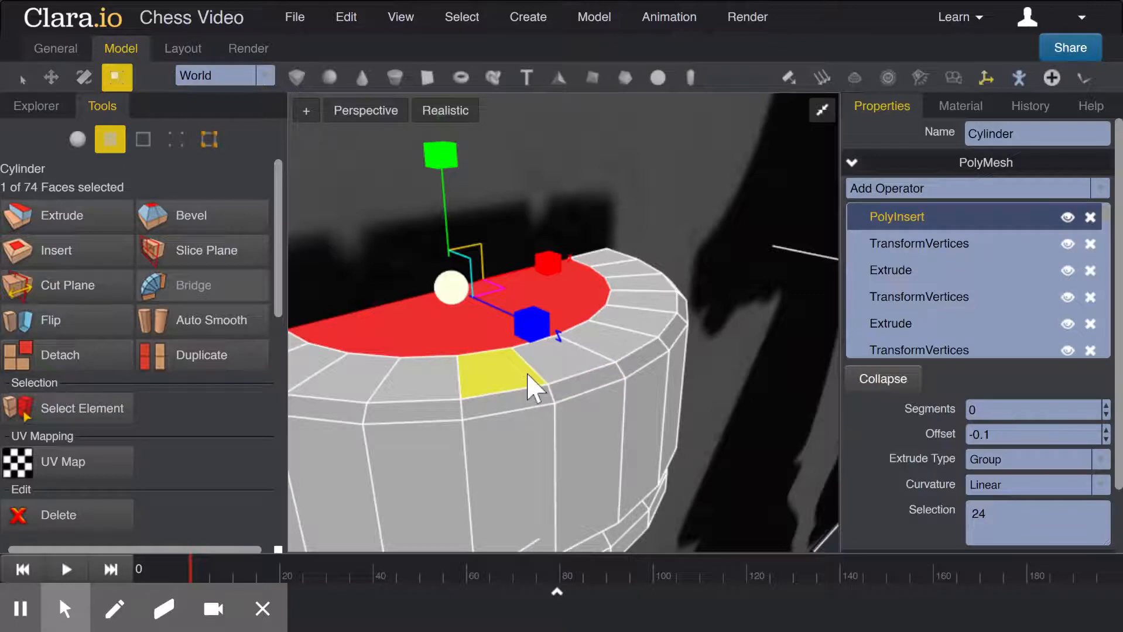
pyautogui.scroll(-5, 609, 453)
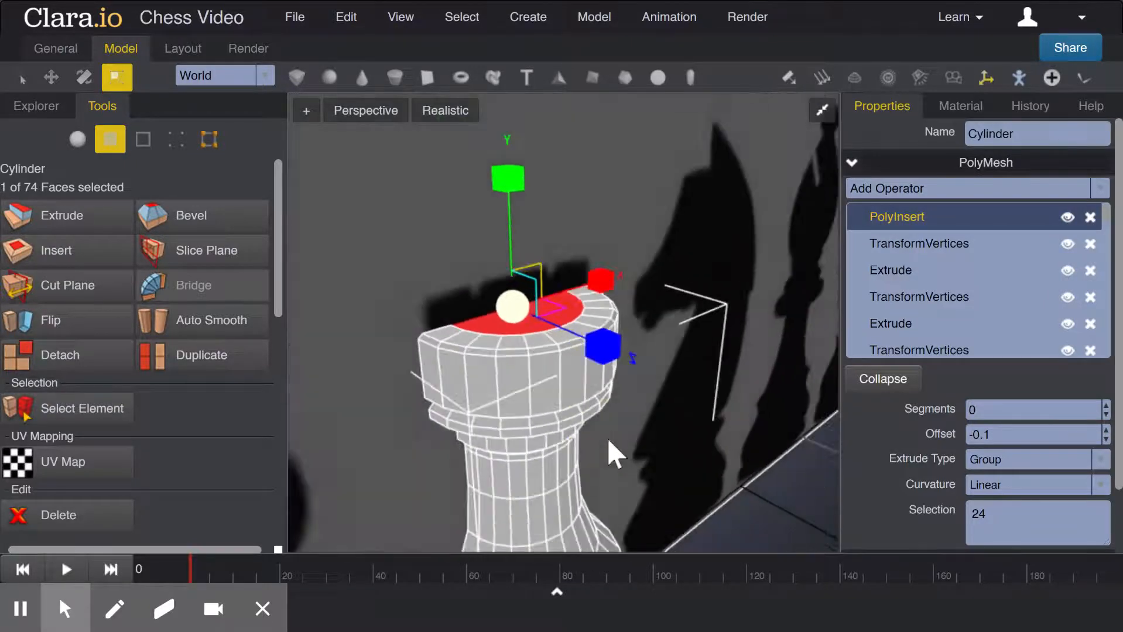
# Select five adjacent faces on the front of the turret's rim ring for the first battlement.
pyautogui.moveTo(647, 472); pyautogui.dragTo(612, 495, button='right')
pyautogui.click(562, 369)
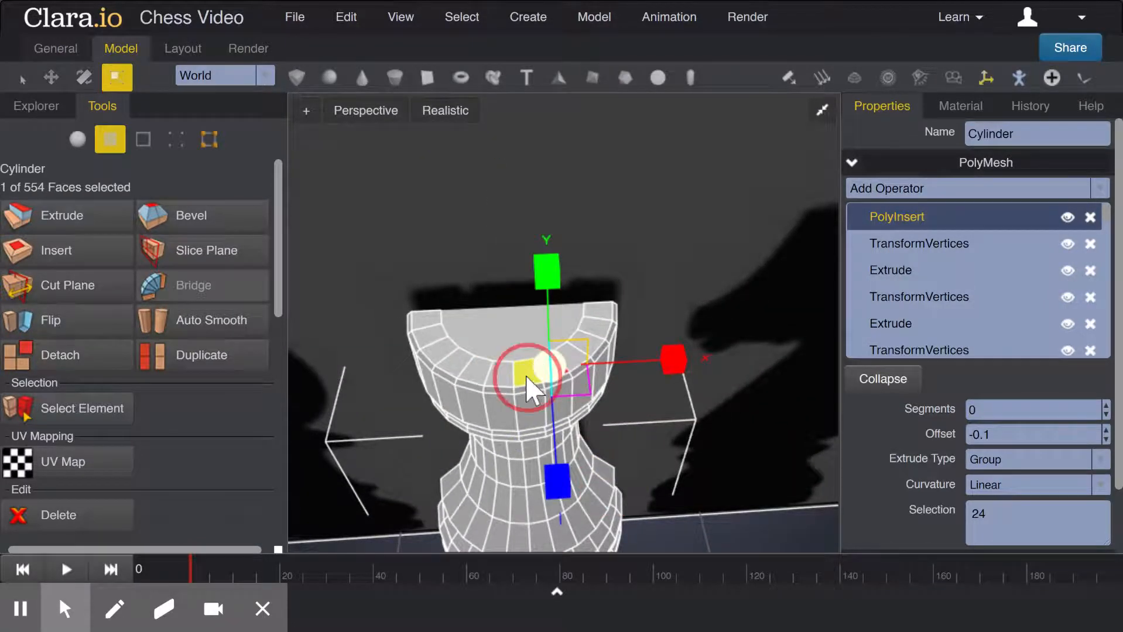
pyautogui.keyDown('shift'); pyautogui.click(527, 378); pyautogui.keyUp('shift')
pyautogui.keyDown('shift'); pyautogui.click(489, 375); pyautogui.keyUp('shift')
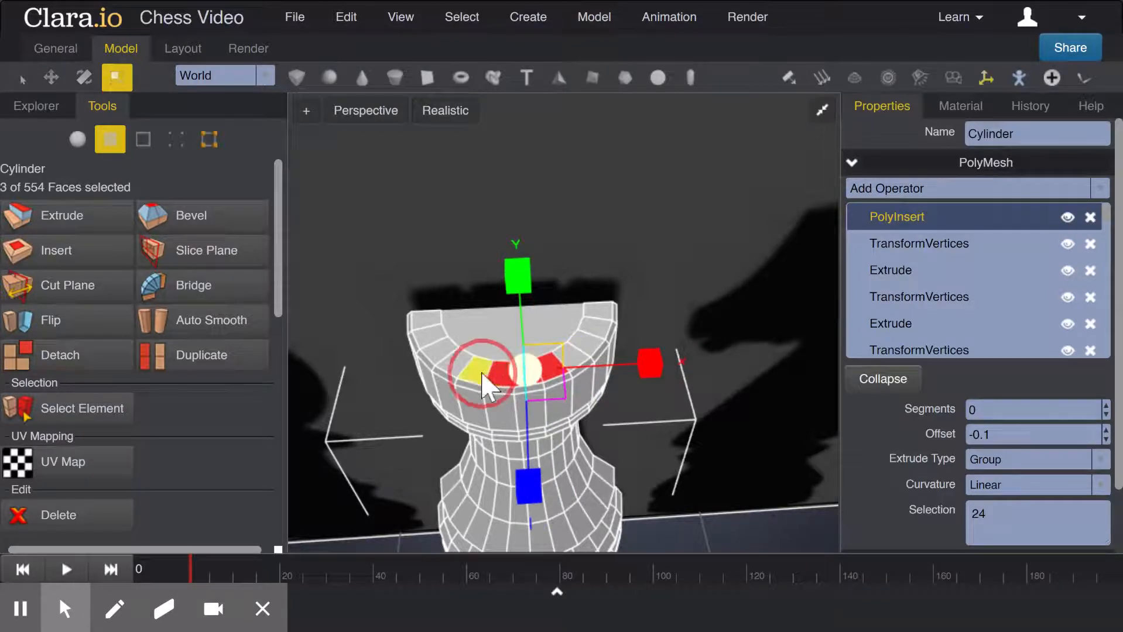
pyautogui.keyDown('shift'); pyautogui.click(481, 374); pyautogui.keyUp('shift')
pyautogui.keyDown('shift'); pyautogui.click(457, 369); pyautogui.keyUp('shift')
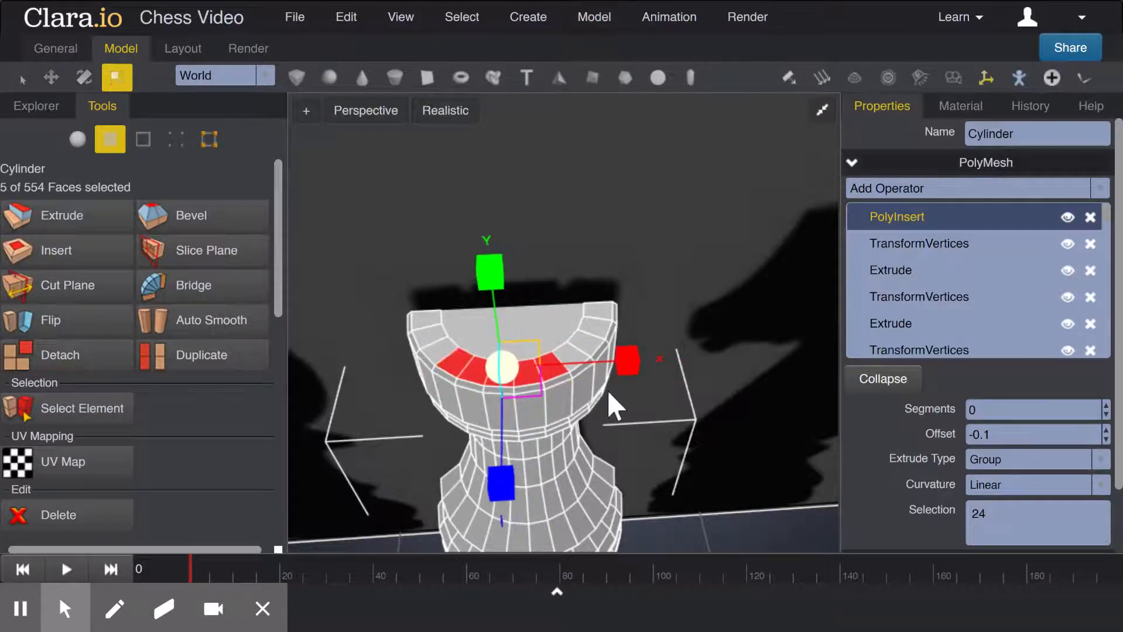
pyautogui.scroll(-2, 578, 363)
pyautogui.scroll(4, 578, 363)
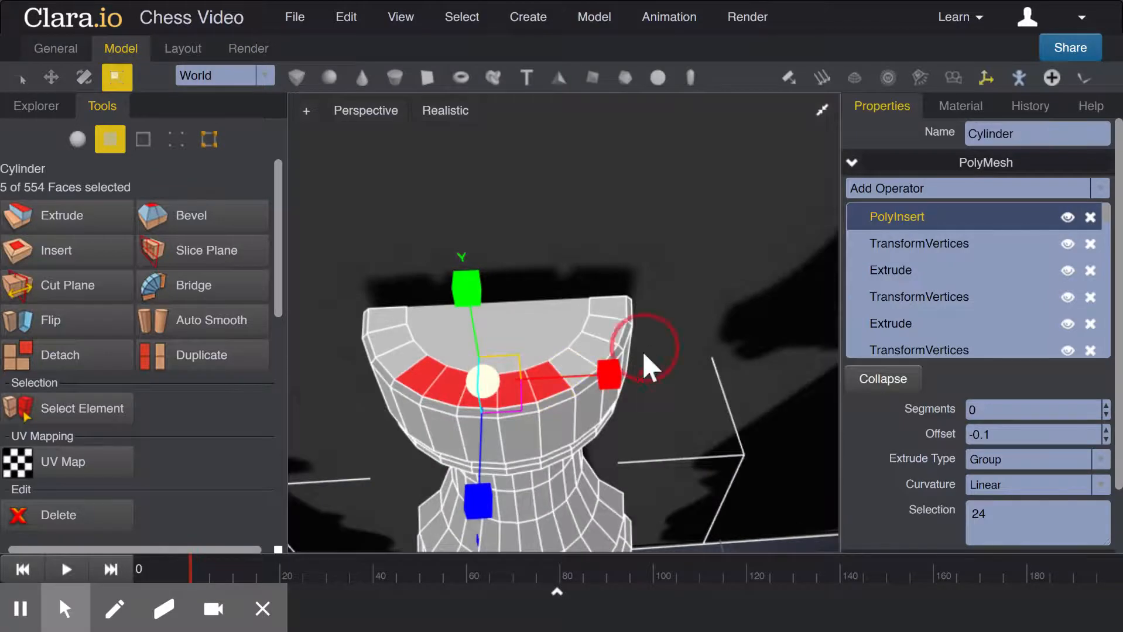
# From above, add the second group of five adjacent rim faces to the selection, leaving a one-face gap after the first group.
pyautogui.moveTo(644, 355); pyautogui.dragTo(651, 392, button='right')
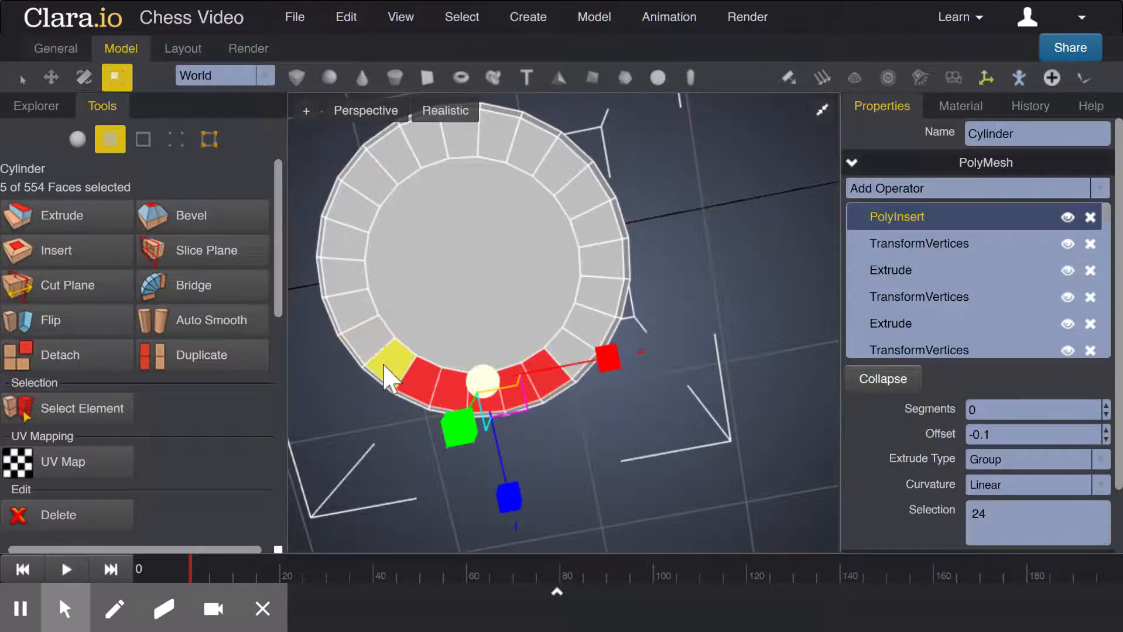
pyautogui.keyDown('shift'); pyautogui.click(358, 321); pyautogui.keyUp('shift')
pyautogui.keyDown('shift'); pyautogui.click(354, 275); pyautogui.keyUp('shift')
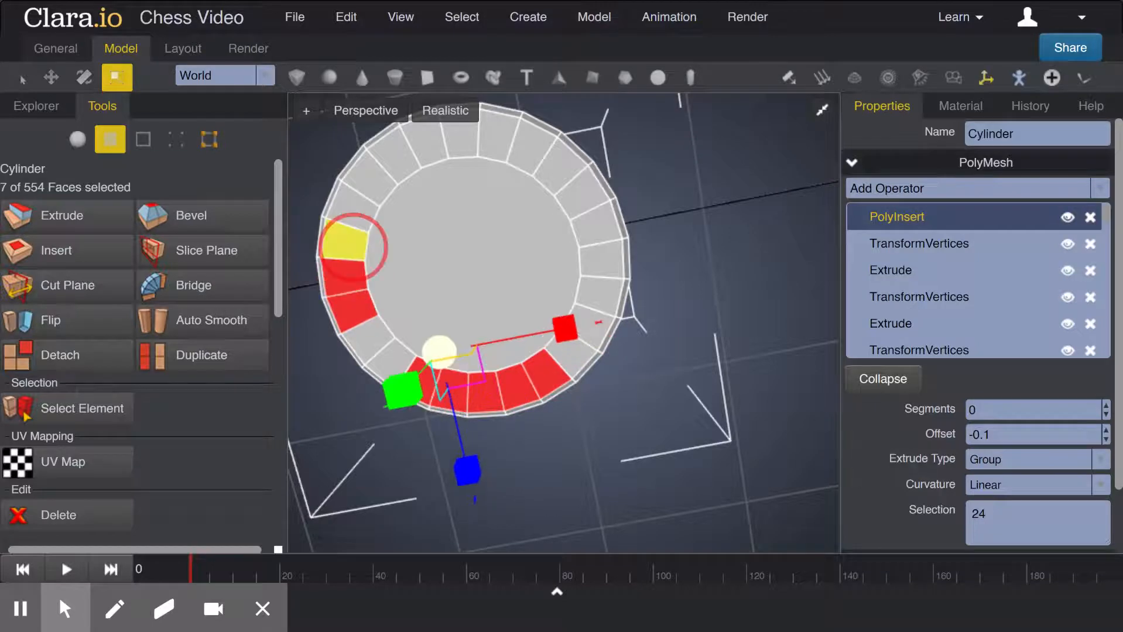
pyautogui.keyDown('shift'); pyautogui.click(352, 245); pyautogui.keyUp('shift')
pyautogui.keyDown('shift'); pyautogui.click(354, 208); pyautogui.keyUp('shift')
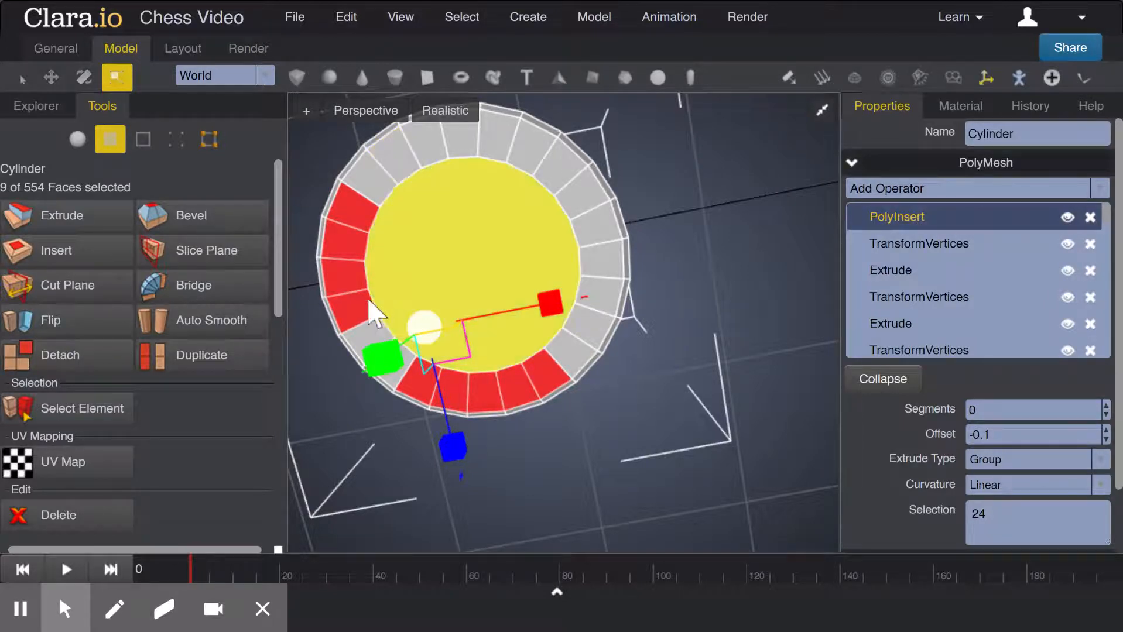
pyautogui.keyDown('shift'); pyautogui.click(364, 338); pyautogui.keyUp('shift')
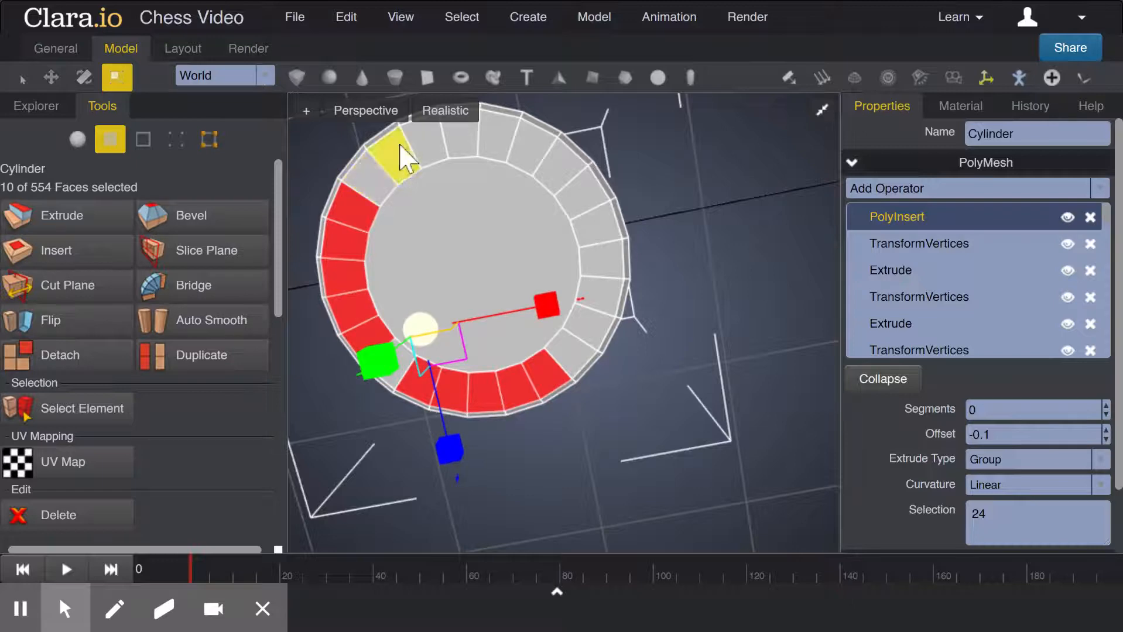
# Add the third group of five adjacent rim faces, opposite the first group, leaving a one-face gap after the second.
pyautogui.keyDown('shift'); pyautogui.click(400, 151); pyautogui.keyUp('shift')
pyautogui.keyDown('shift'); pyautogui.click(438, 151); pyautogui.keyUp('shift')
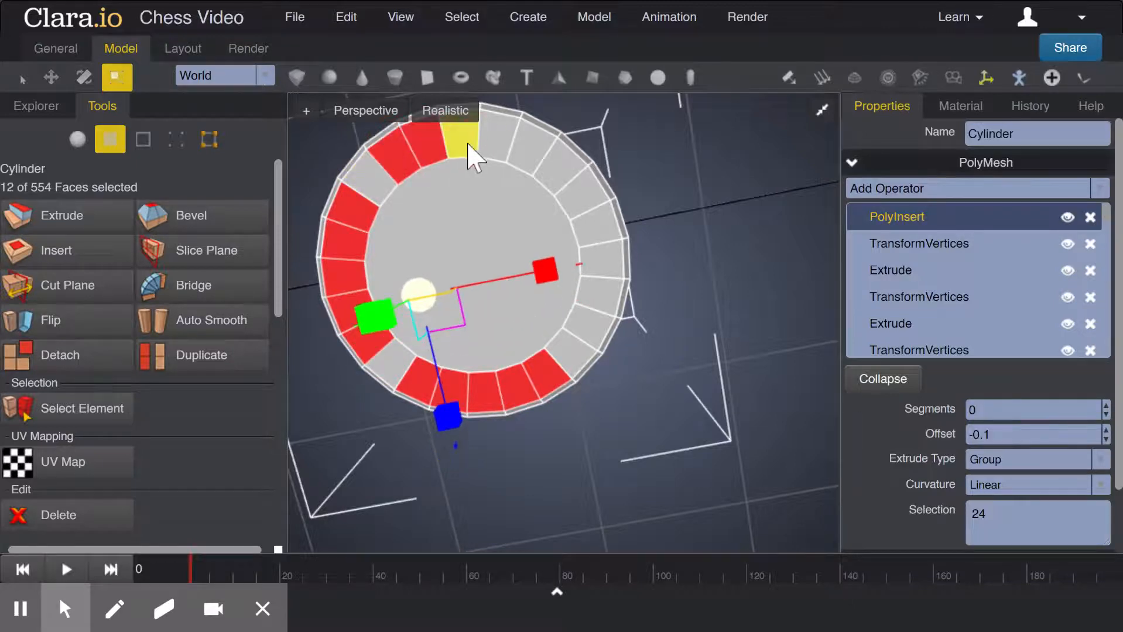
pyautogui.keyDown('shift'); pyautogui.click(468, 143); pyautogui.keyUp('shift')
pyautogui.keyDown('shift'); pyautogui.click(501, 151); pyautogui.keyUp('shift')
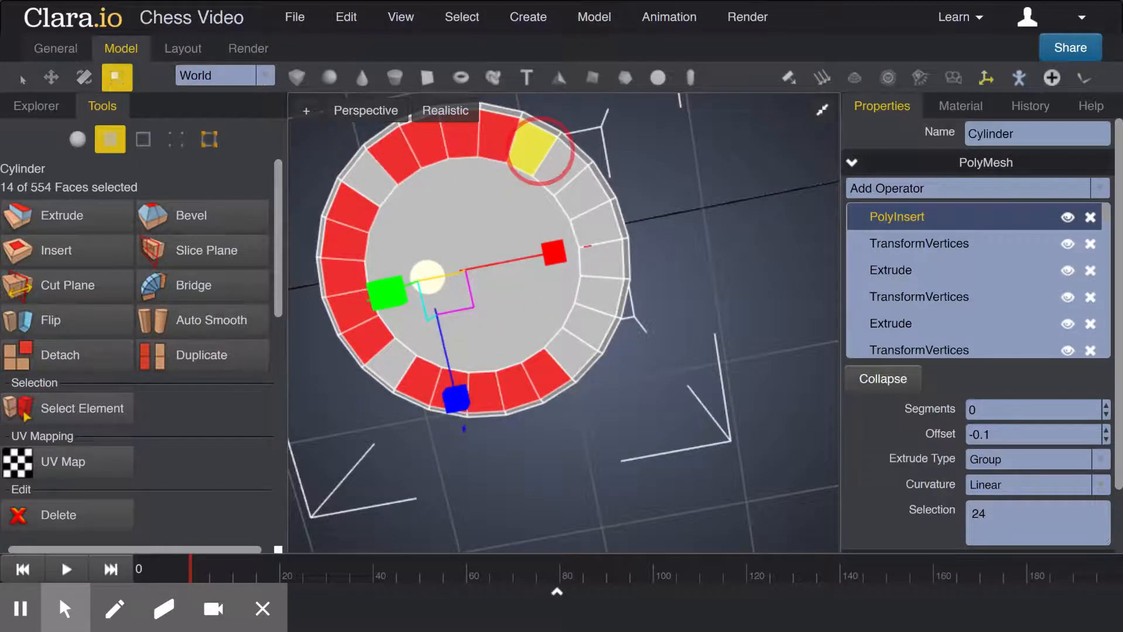
pyautogui.keyDown('shift'); pyautogui.click(538, 151); pyautogui.keyUp('shift')
# Add the fourth group of five adjacent rim faces to the selection, leaving a one-face gap on each side.
pyautogui.keyDown('shift'); pyautogui.click(589, 199); pyautogui.keyUp('shift')
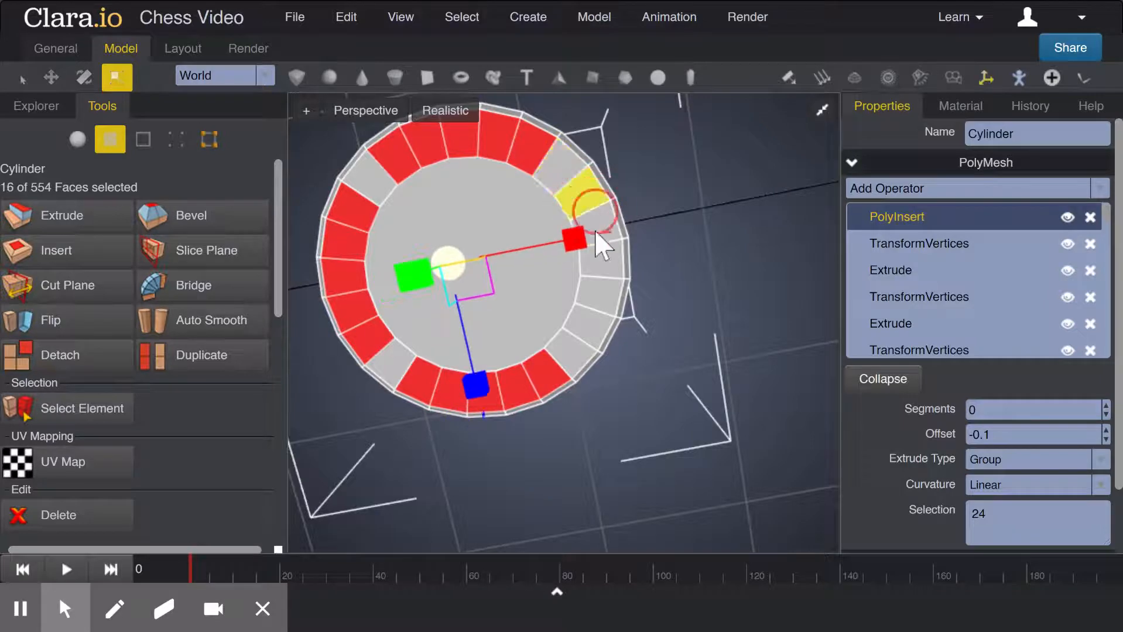
pyautogui.keyDown('shift'); pyautogui.click(601, 230); pyautogui.keyUp('shift')
pyautogui.keyDown('shift'); pyautogui.click(608, 274); pyautogui.keyUp('shift')
pyautogui.keyDown('shift'); pyautogui.click(605, 294); pyautogui.keyUp('shift')
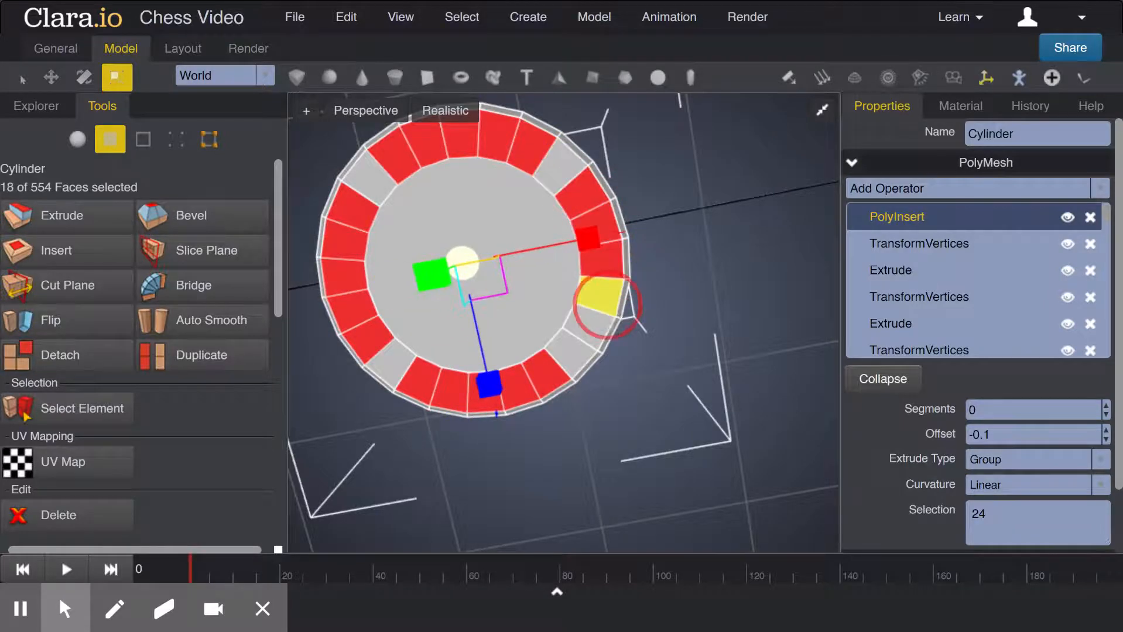
pyautogui.keyDown('shift'); pyautogui.click(591, 329); pyautogui.keyUp('shift')
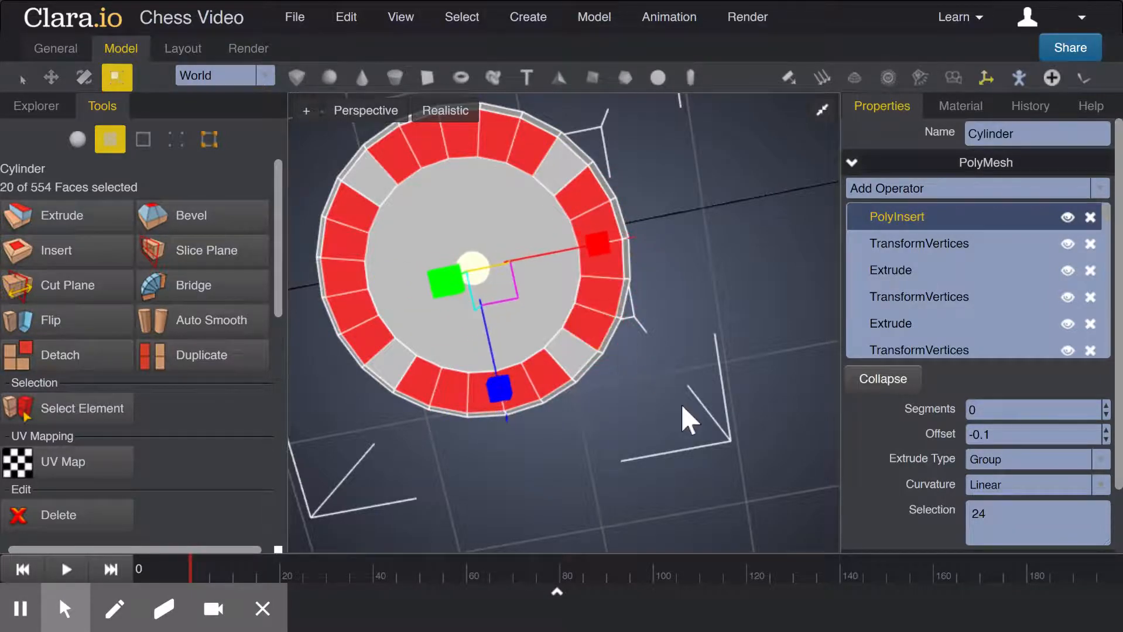
# Extrude the 20 selected rim faces upward by 0.2 to raise the four battlements.
pyautogui.moveTo(681, 404); pyautogui.dragTo(725, 338, button='right')
pyautogui.moveTo(690, 385); pyautogui.dragTo(707, 384, button='right')
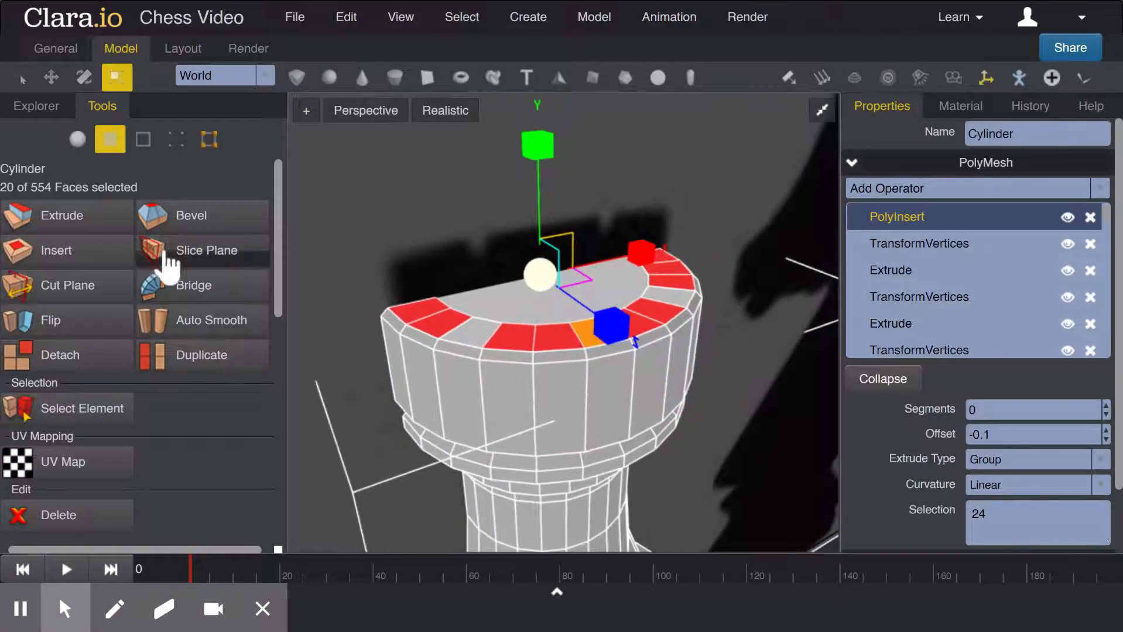
pyautogui.click(124, 221)
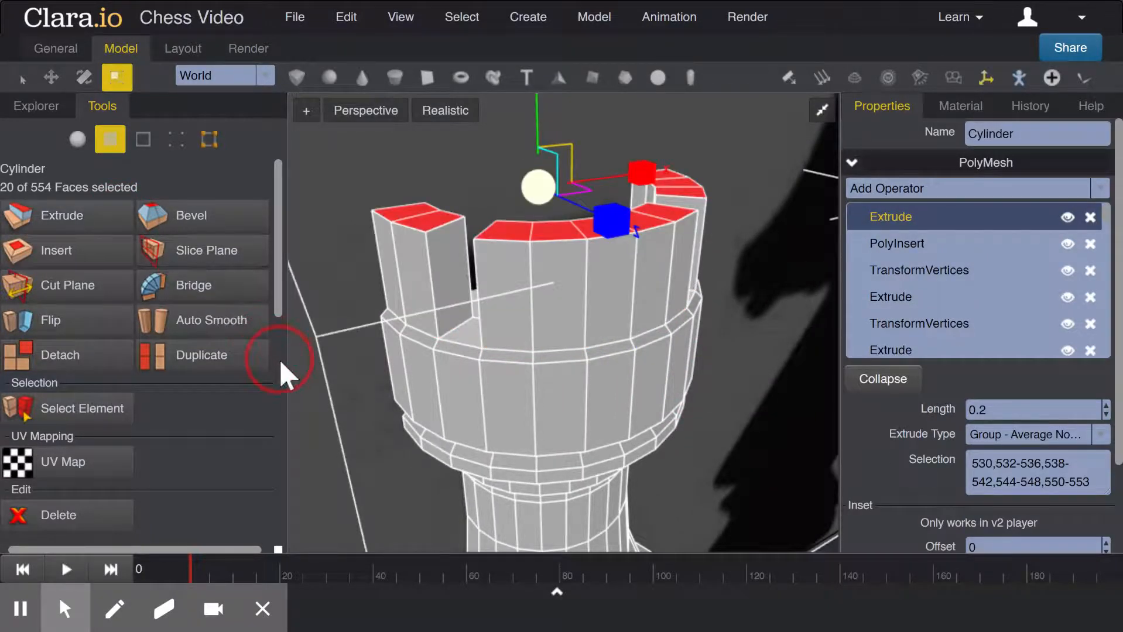
pyautogui.moveTo(326, 372)
pyautogui.mouseDown(button='right')
pyautogui.moveTo(391, 426)
pyautogui.moveTo(467, 377)
pyautogui.moveTo(496, 371)
pyautogui.moveTo(502, 392)
pyautogui.moveTo(435, 373)
pyautogui.moveTo(389, 376)
pyautogui.moveTo(378, 399)
pyautogui.moveTo(384, 387)
pyautogui.moveTo(430, 380)
pyautogui.moveTo(343, 387)
pyautogui.moveTo(330, 375)
pyautogui.mouseUp(button='right')
pyautogui.scroll(-3, 507, 392)
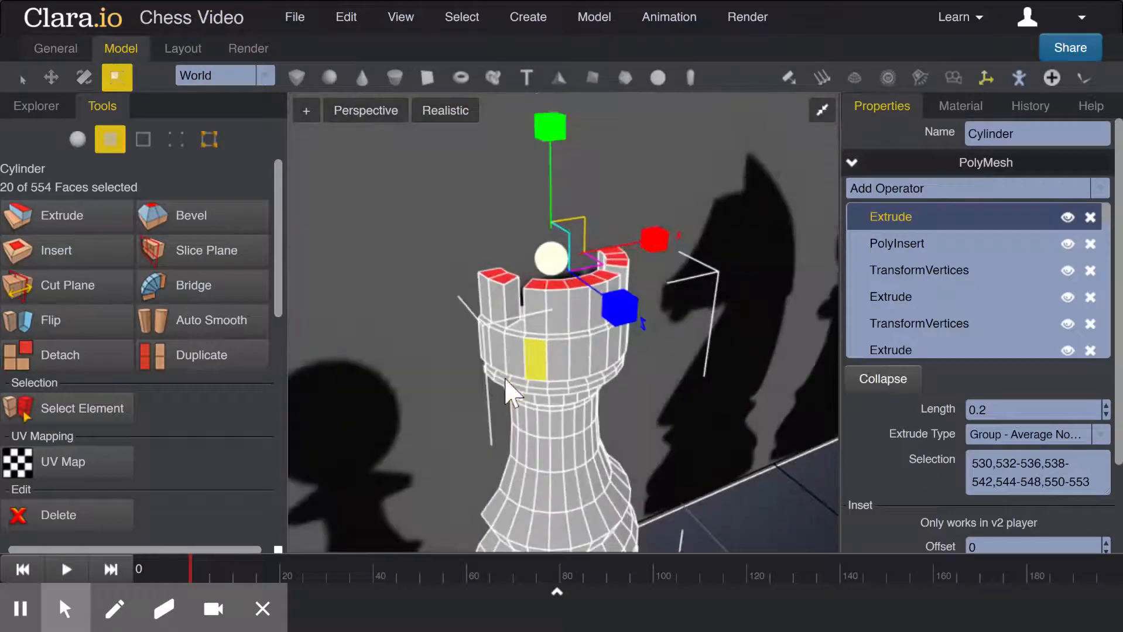
# Extrude the battlement tops by another 0.2 and lower them about 0.186 along Y to leave a thin edge band.
pyautogui.moveTo(734, 444); pyautogui.dragTo(743, 388, button='right')
pyautogui.scroll(3, 736, 384)
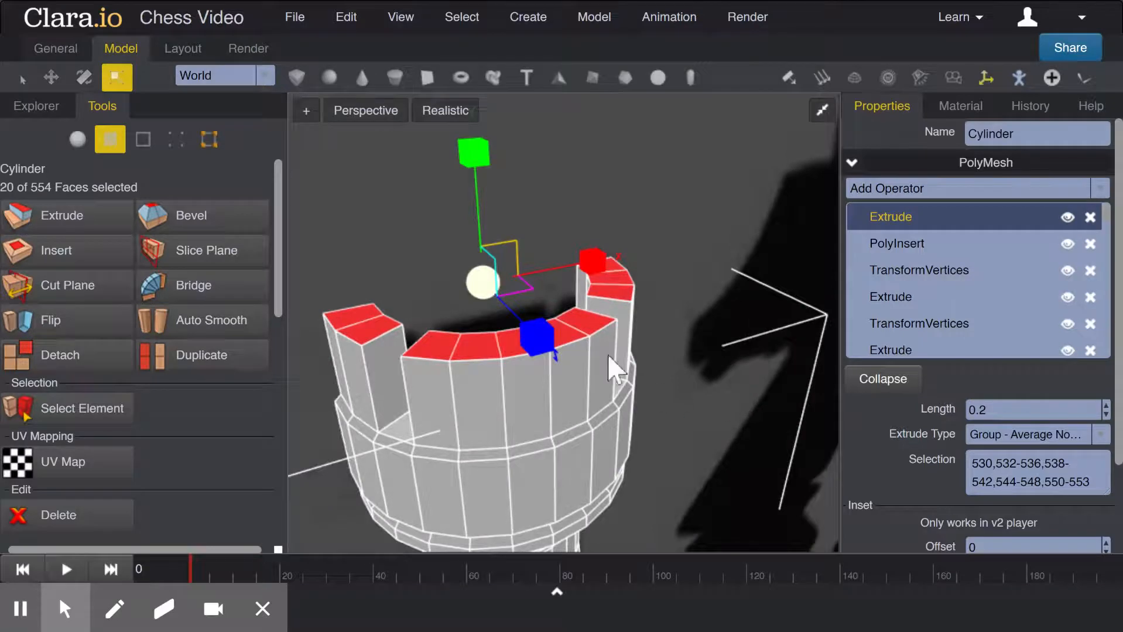
pyautogui.click(99, 218)
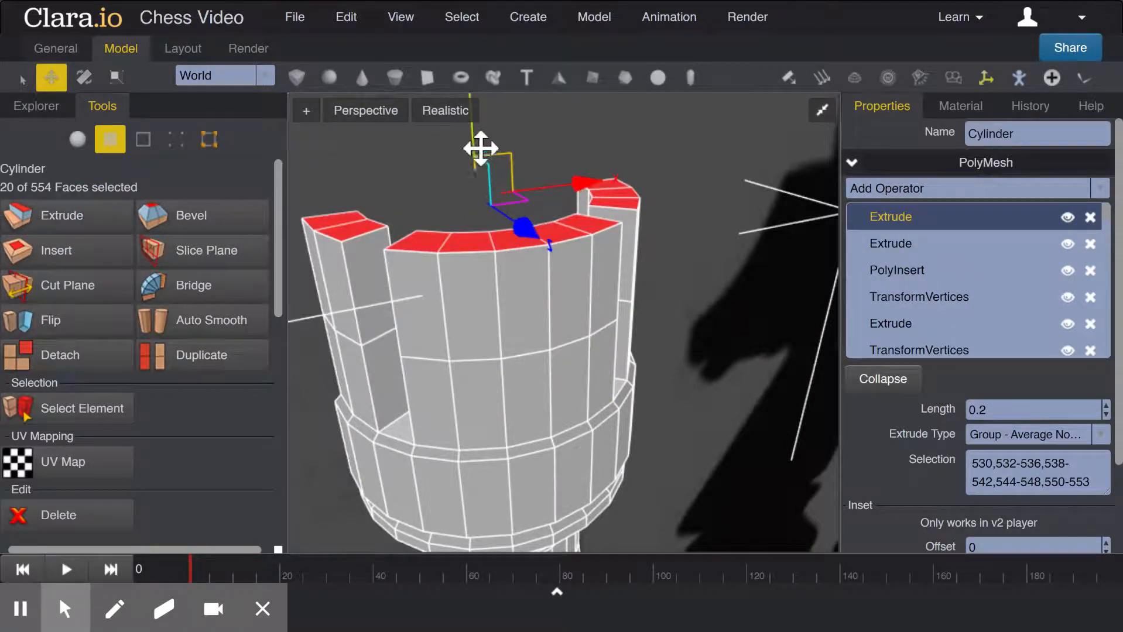
pyautogui.moveTo(472, 155)
pyautogui.mouseDown()
pyautogui.moveTo(476, 176)
pyautogui.moveTo(479, 141)
pyautogui.moveTo(481, 154)
pyautogui.mouseUp()
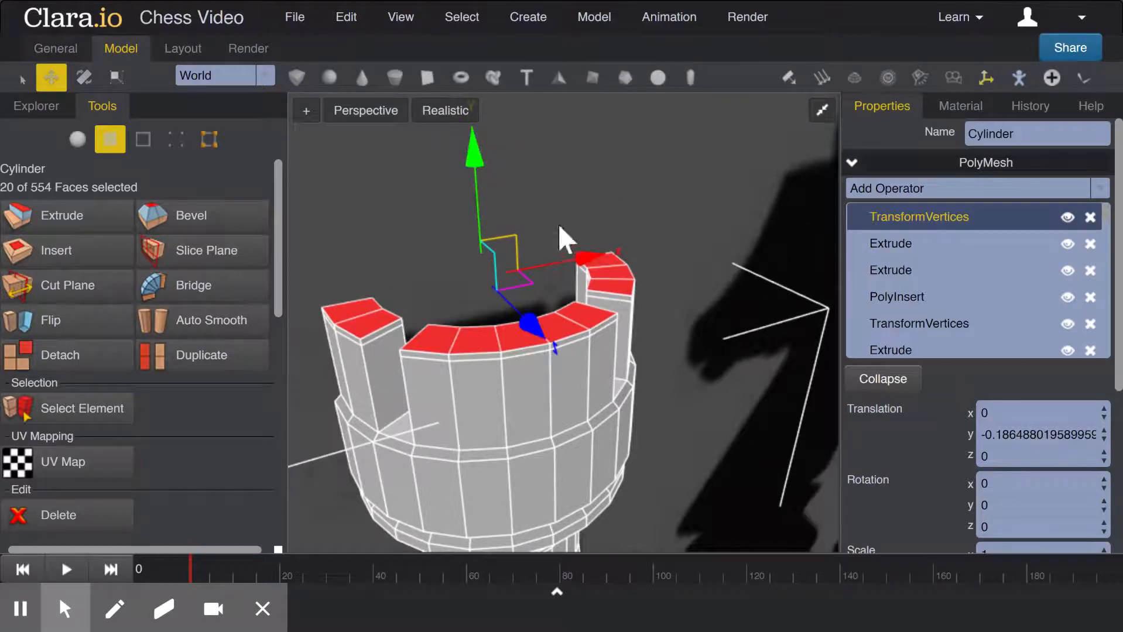
pyautogui.press('f')
pyautogui.scroll(4, 671, 382)
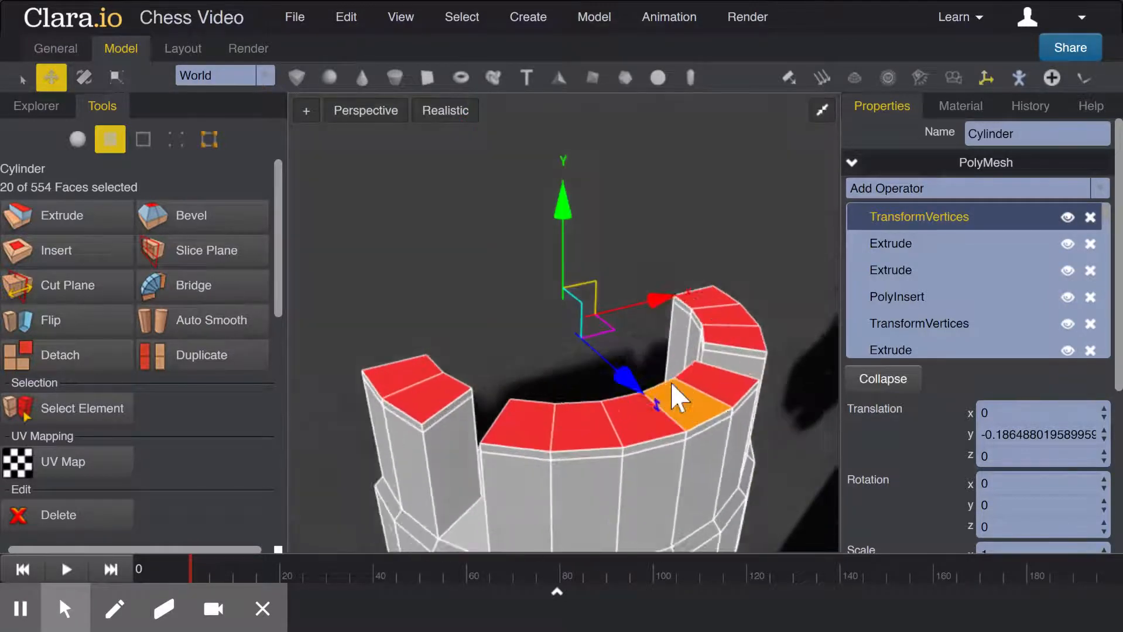
pyautogui.moveTo(705, 427); pyautogui.dragTo(682, 326, button='middle')
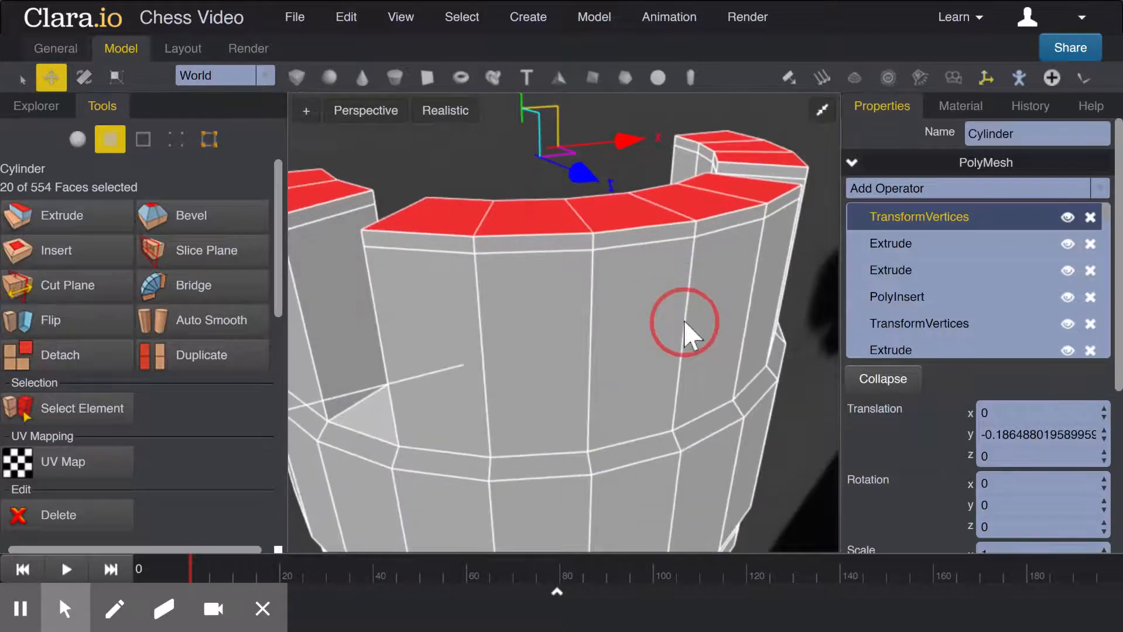
# Try a MeshSmooth operator with 1 subdivision on the rook, inspect the smoothed turret and remove the operator.
pyautogui.click(875, 194)
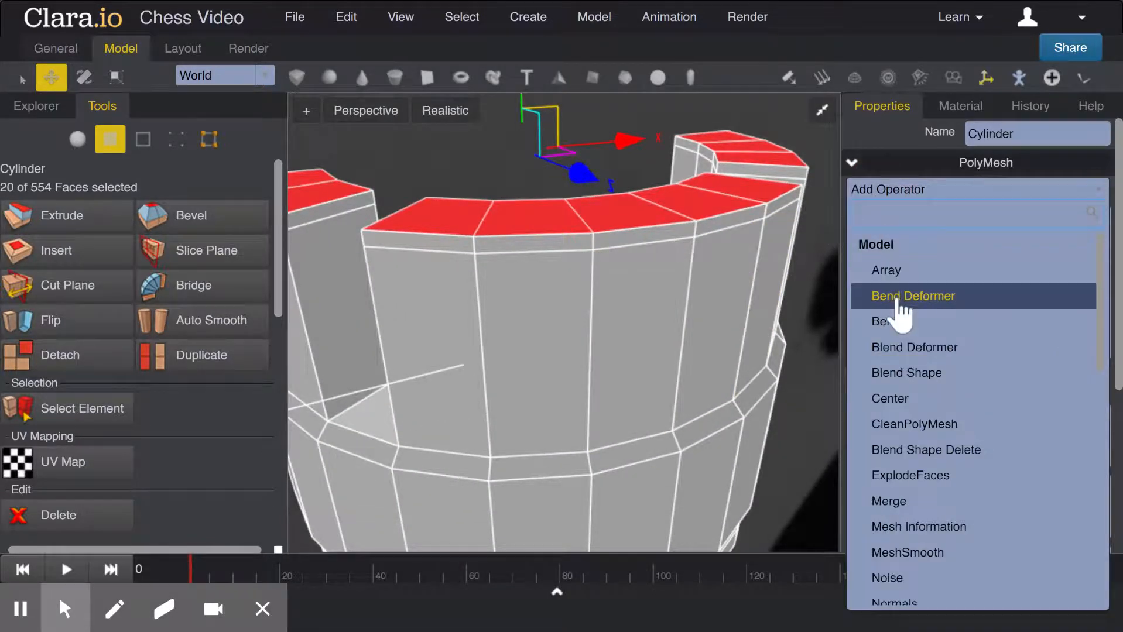
pyautogui.click(911, 553)
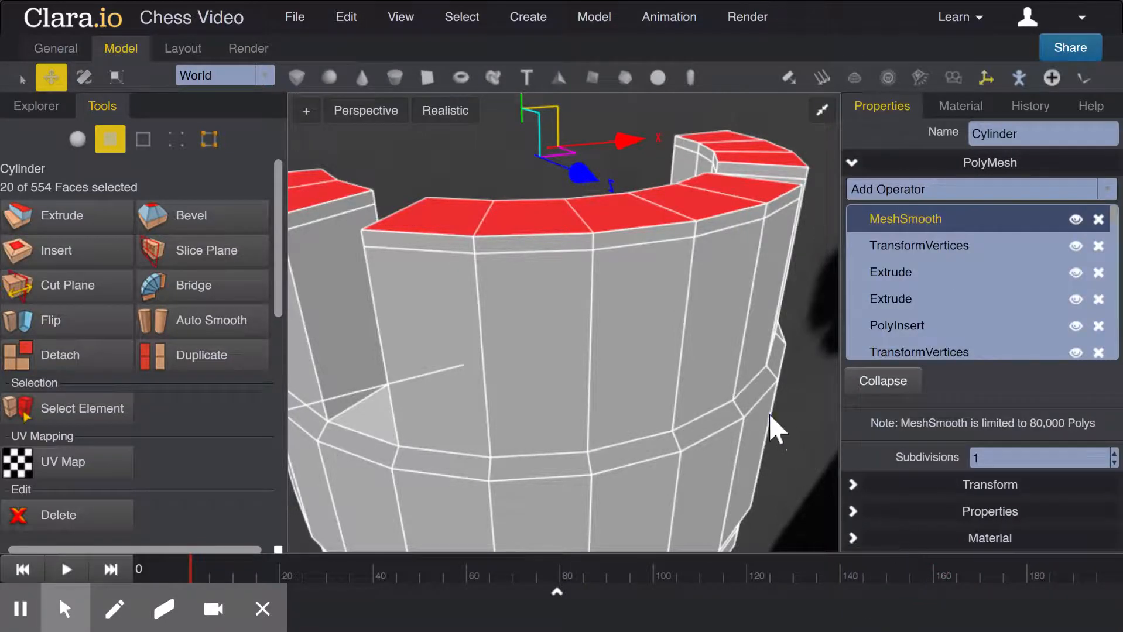
pyautogui.scroll(-3, 739, 392)
pyautogui.scroll(-6, 739, 392)
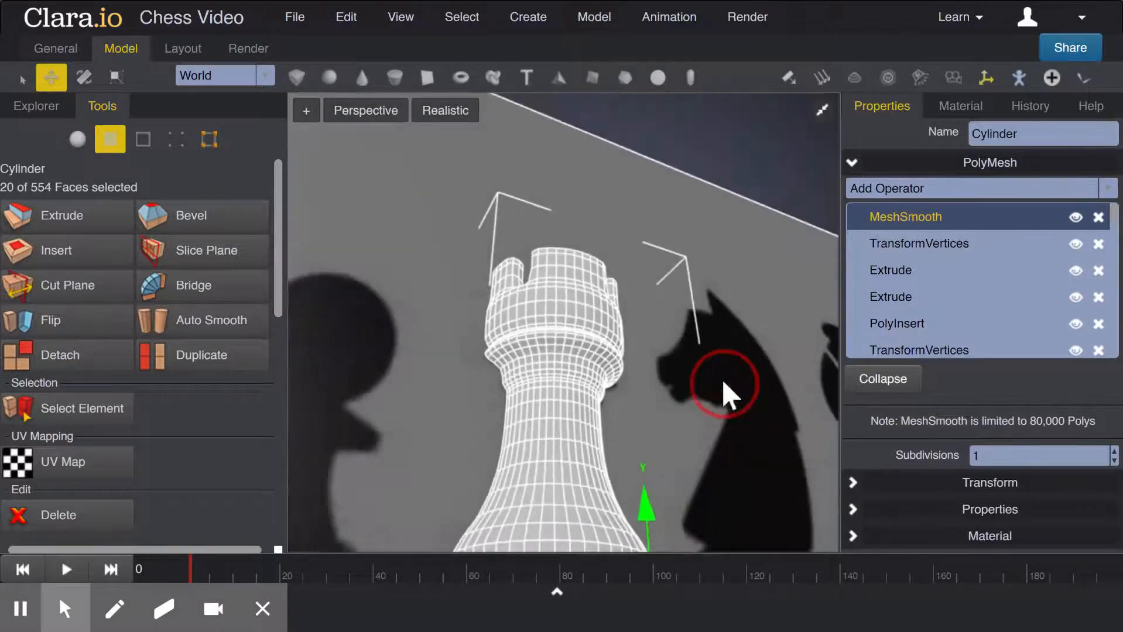
pyautogui.moveTo(723, 383); pyautogui.dragTo(694, 439)
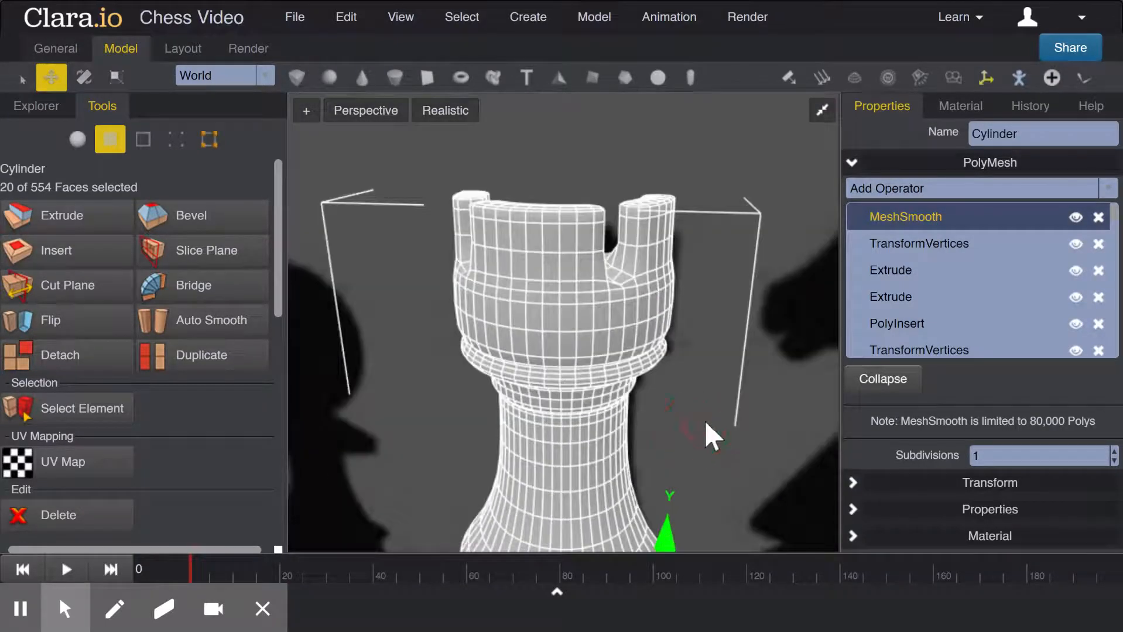
pyautogui.click(1098, 218)
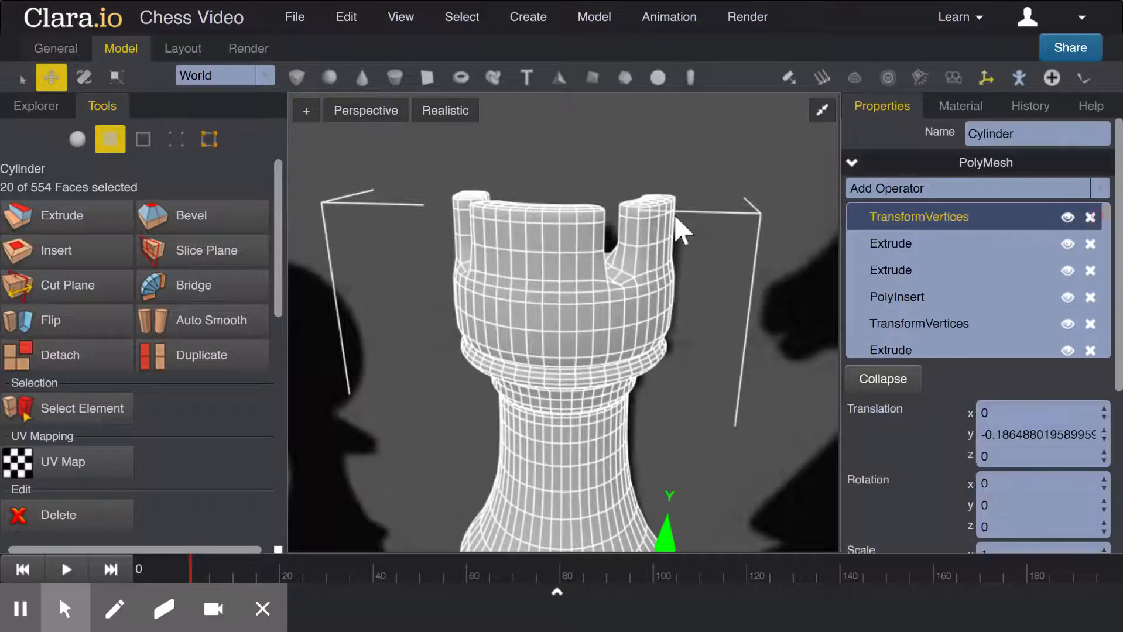
# Inspect the battlements from above, switch to the Front view and frame the rook's turret against the reference.
pyautogui.moveTo(636, 339)
pyautogui.mouseDown()
pyautogui.moveTo(639, 353)
pyautogui.moveTo(638, 269)
pyautogui.moveTo(625, 314)
pyautogui.moveTo(613, 309)
pyautogui.mouseUp()
pyautogui.scroll(3, 634, 255)
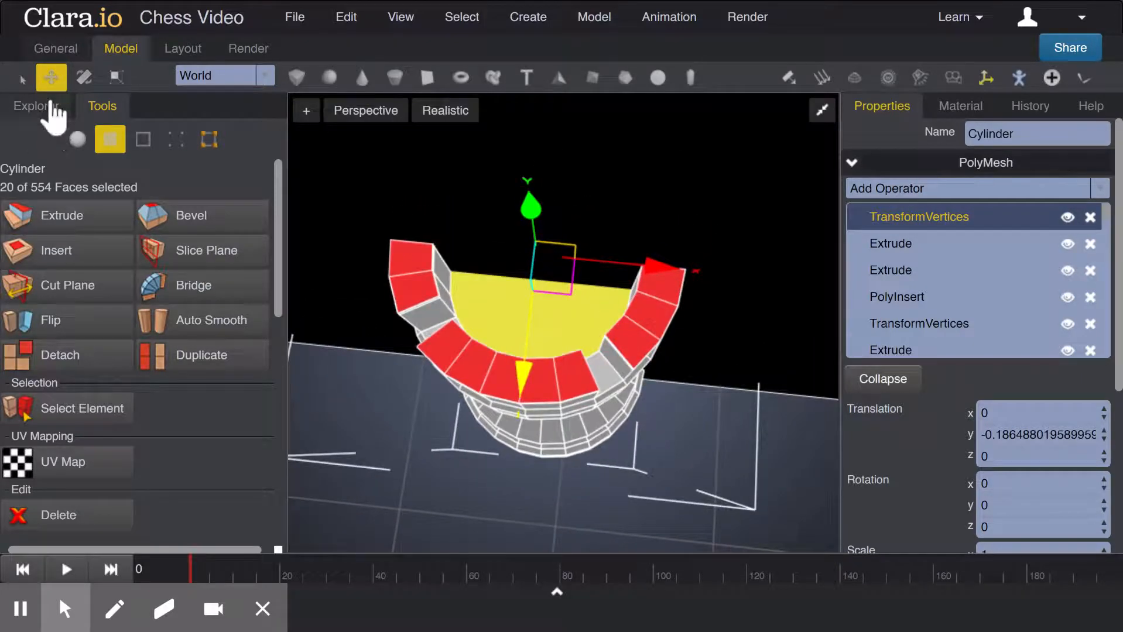
pyautogui.moveTo(352, 375); pyautogui.dragTo(362, 316)
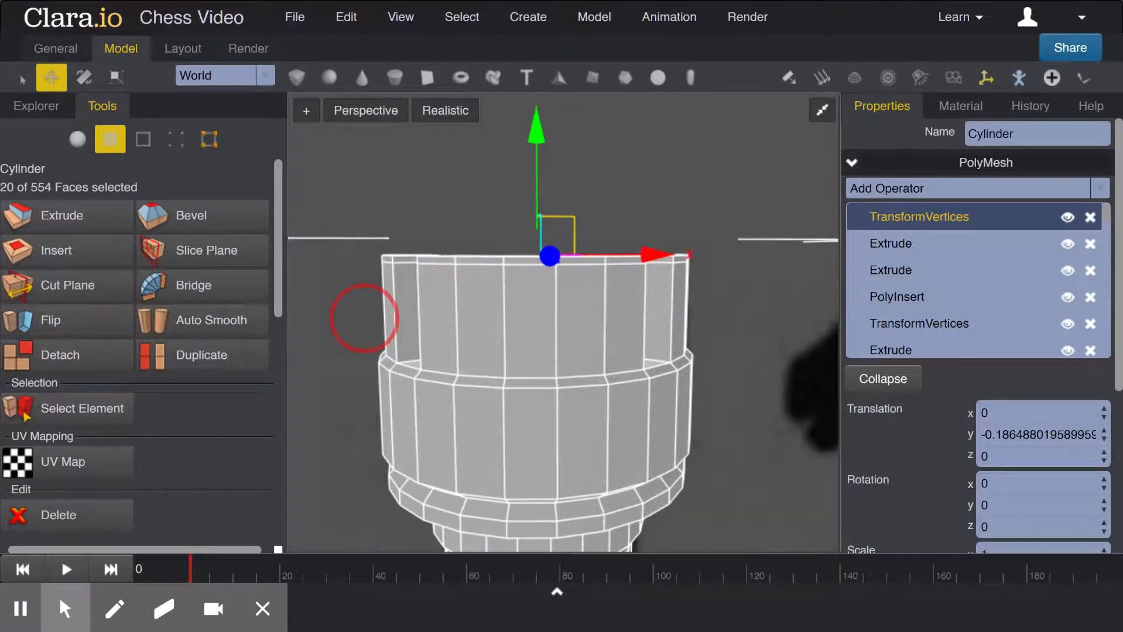
pyautogui.rightClick(364, 318)
pyautogui.click(369, 114)
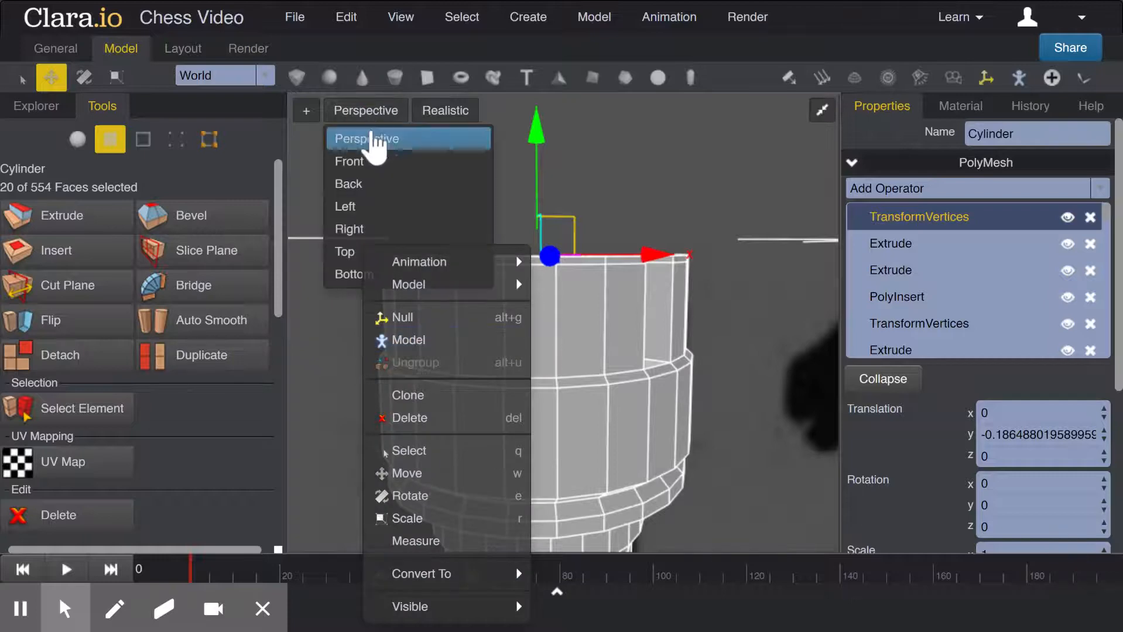
pyautogui.click(362, 167)
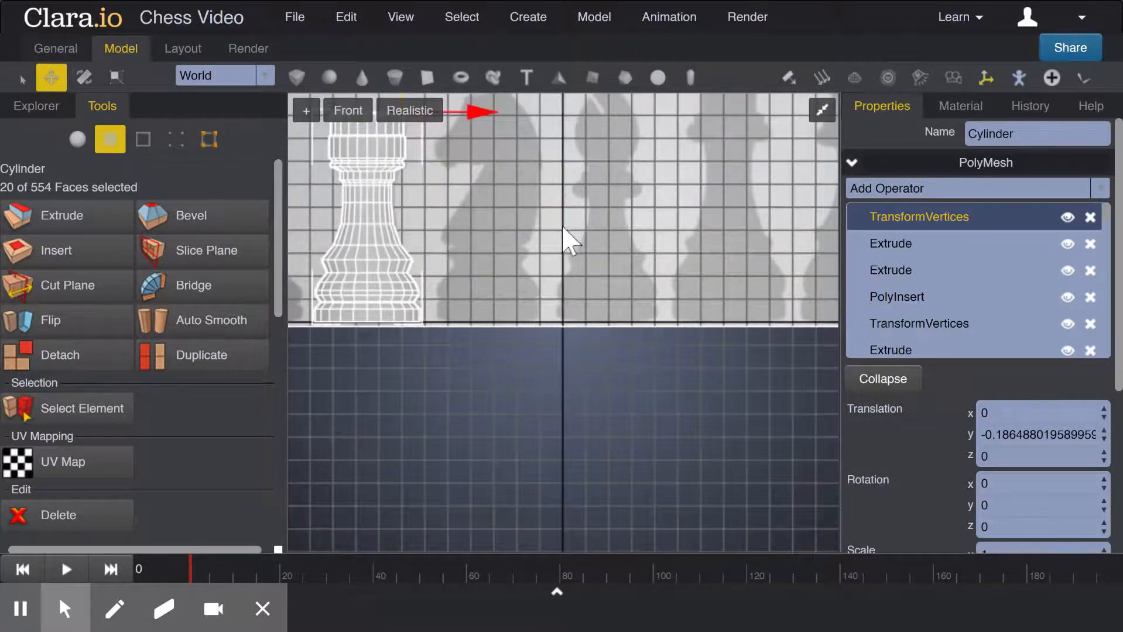
pyautogui.moveTo(436, 195); pyautogui.dragTo(513, 264, button='middle')
pyautogui.scroll(3, 638, 267)
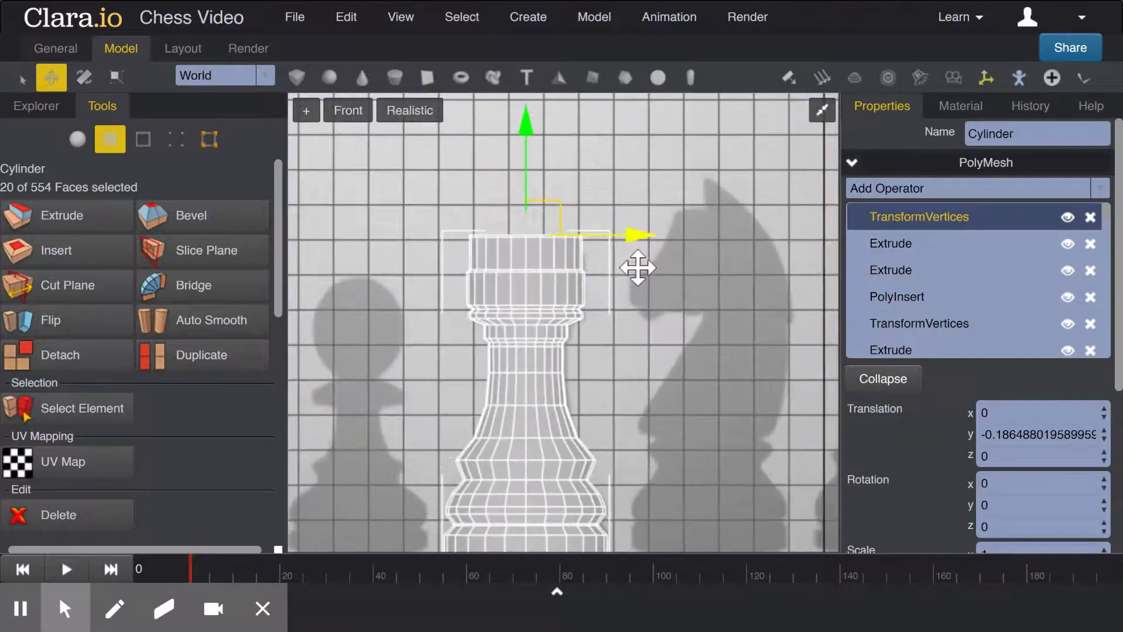
pyautogui.scroll(2, 637, 268)
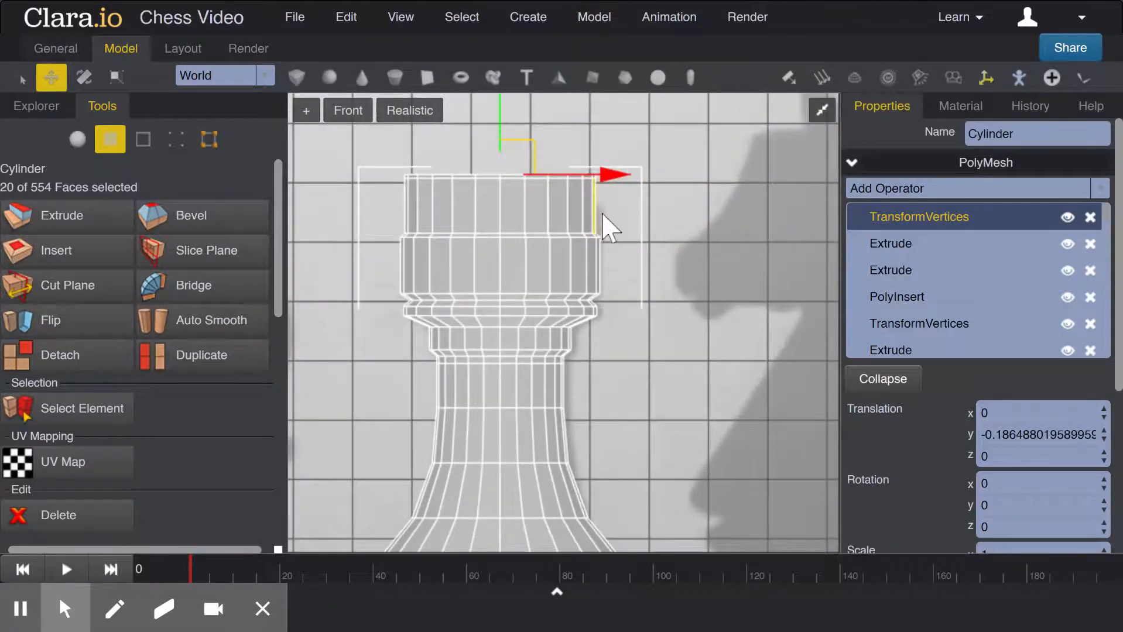
pyautogui.click(143, 139)
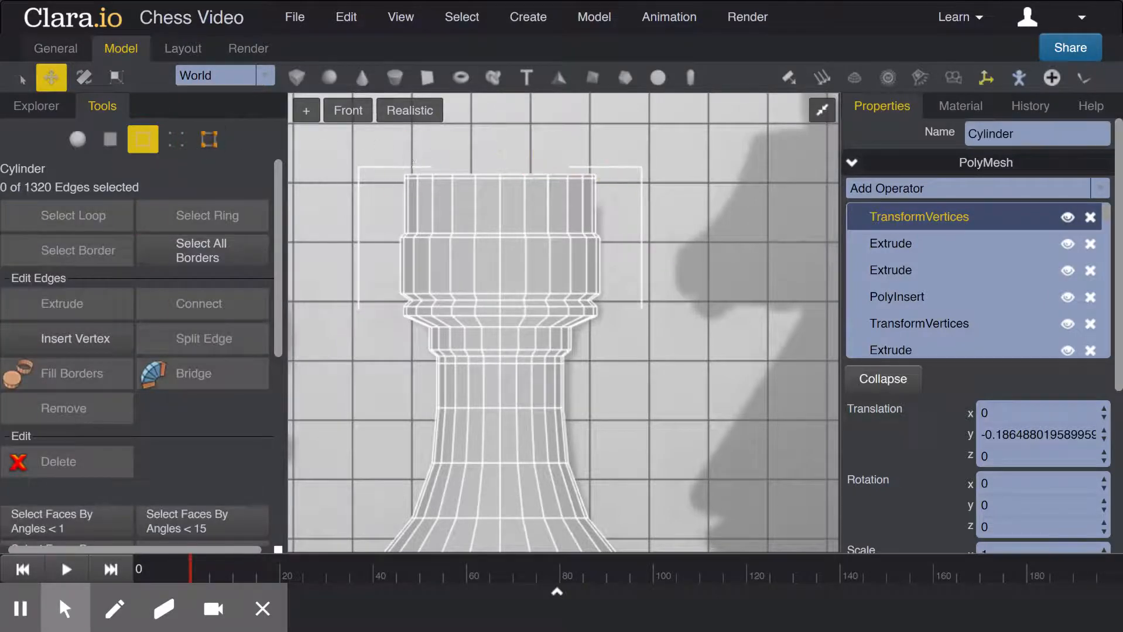
pyautogui.moveTo(413, 167); pyautogui.dragTo(626, 198)
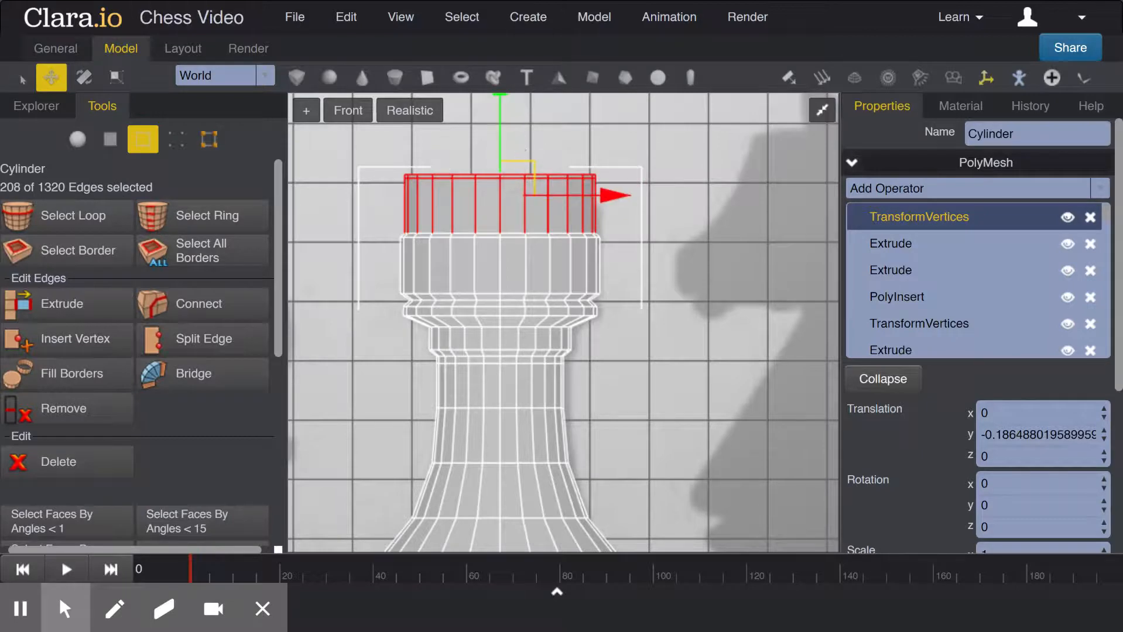
pyautogui.click(417, 170)
pyautogui.moveTo(393, 156); pyautogui.dragTo(570, 163)
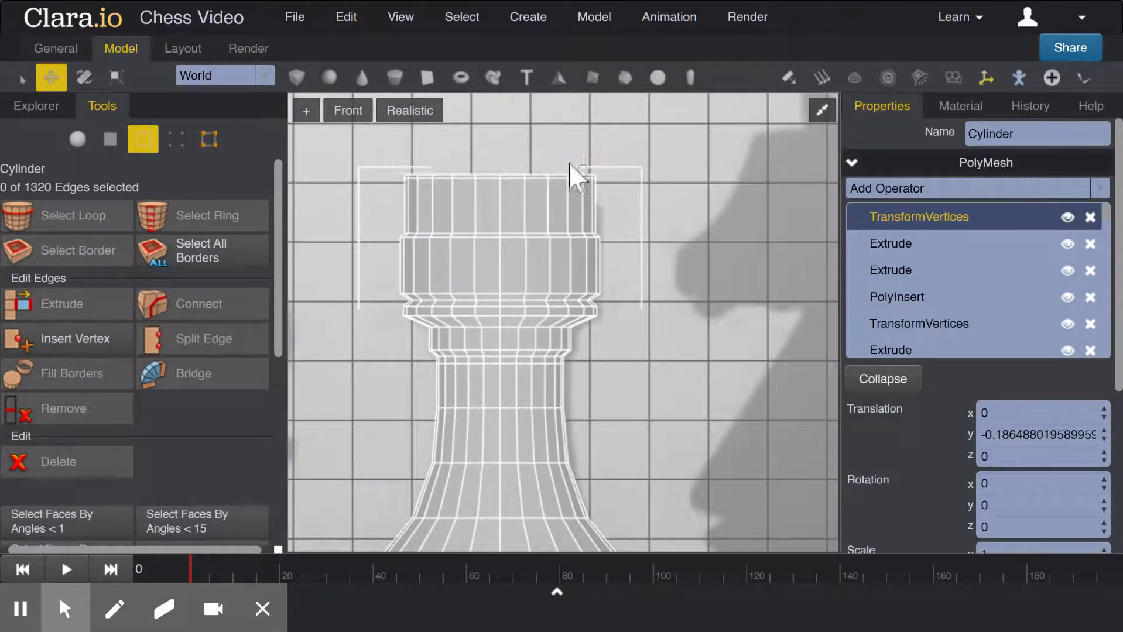
# Select all vertices along the tops of the battlements and lower them about 0.104 along Y.
pyautogui.click(177, 141)
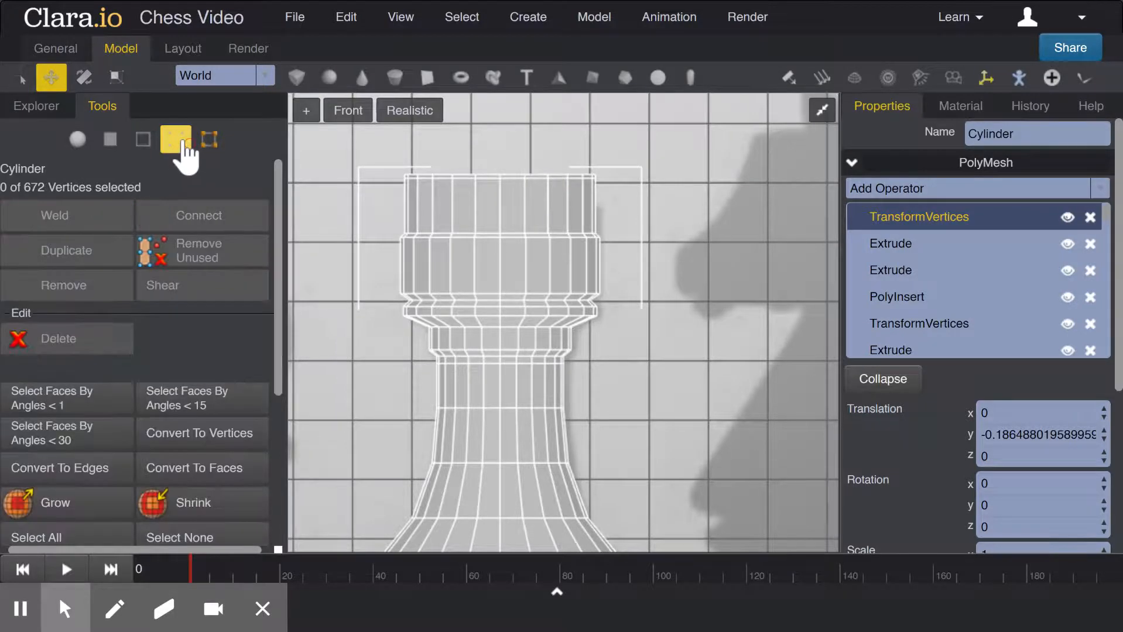
pyautogui.moveTo(393, 155); pyautogui.dragTo(603, 185)
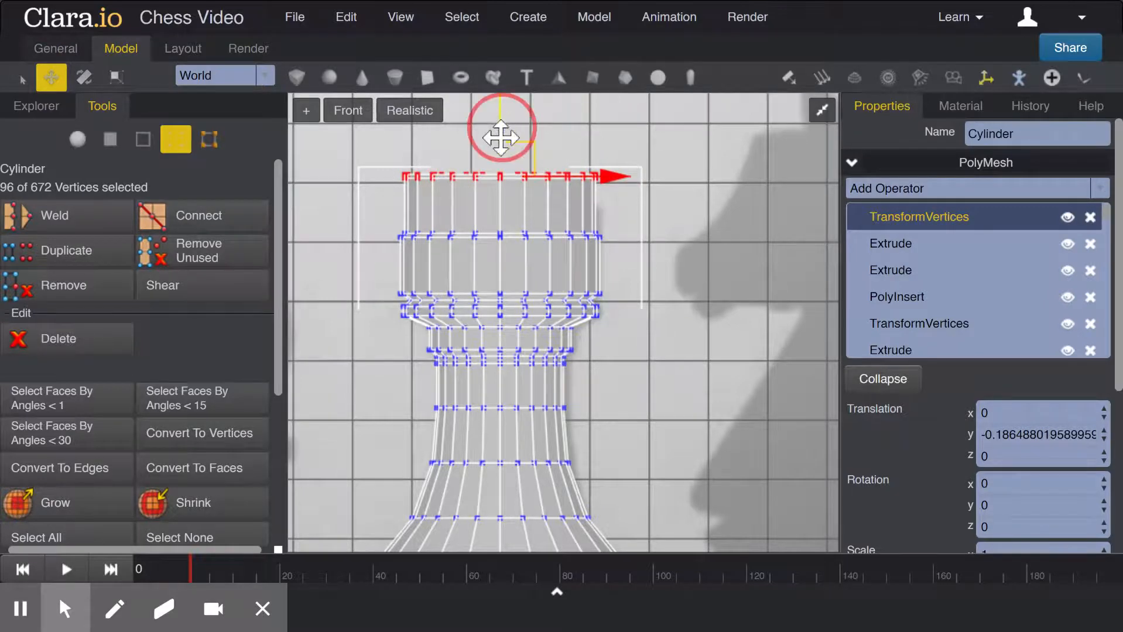
pyautogui.moveTo(501, 137); pyautogui.dragTo(502, 139)
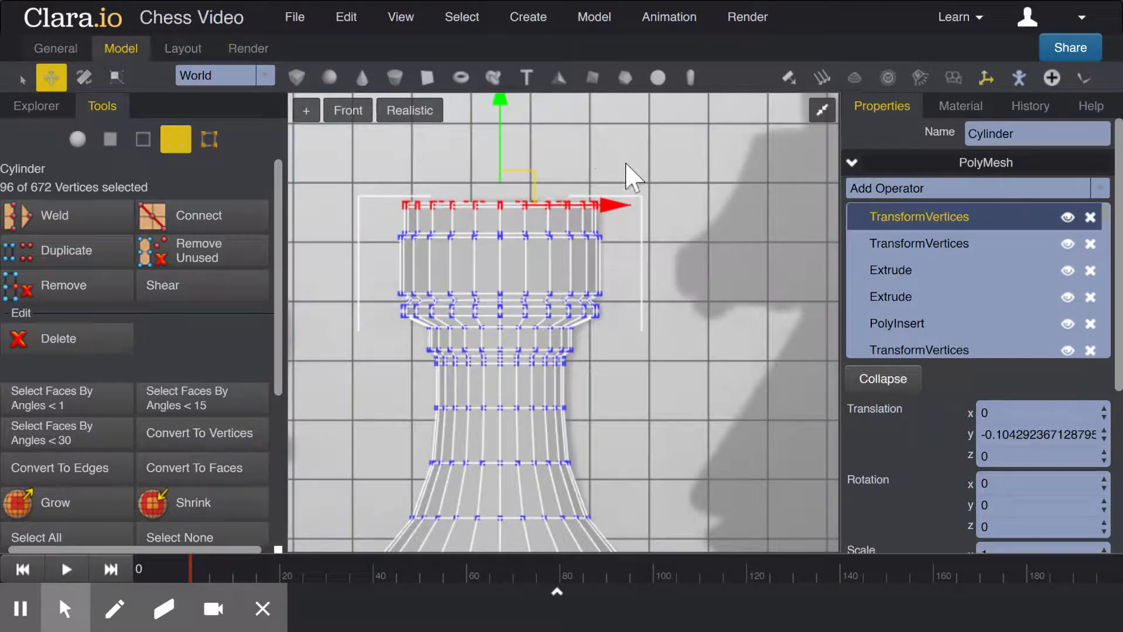
# Return to the Perspective view, leave vertex editing and hide the reference Plane.
pyautogui.click(364, 123)
pyautogui.click(374, 141)
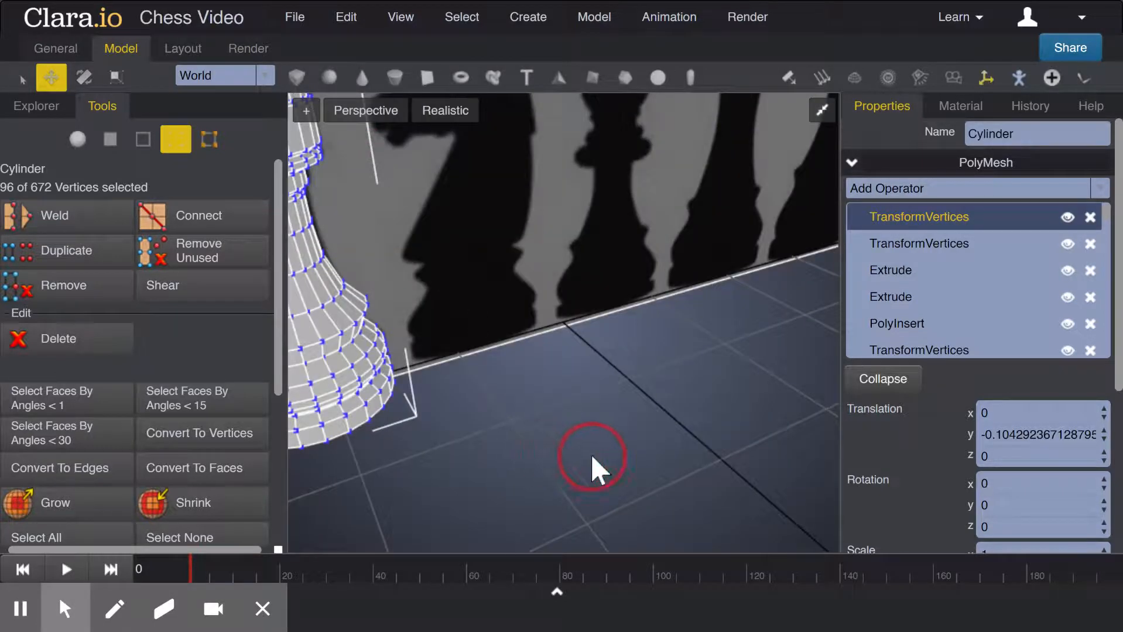
pyautogui.moveTo(526, 446)
pyautogui.keyDown('alt'); pyautogui.mouseDown()
pyautogui.moveTo(612, 458)
pyautogui.moveTo(583, 469)
pyautogui.moveTo(559, 454)
pyautogui.moveTo(587, 453)
pyautogui.mouseUp(); pyautogui.keyUp('alt')
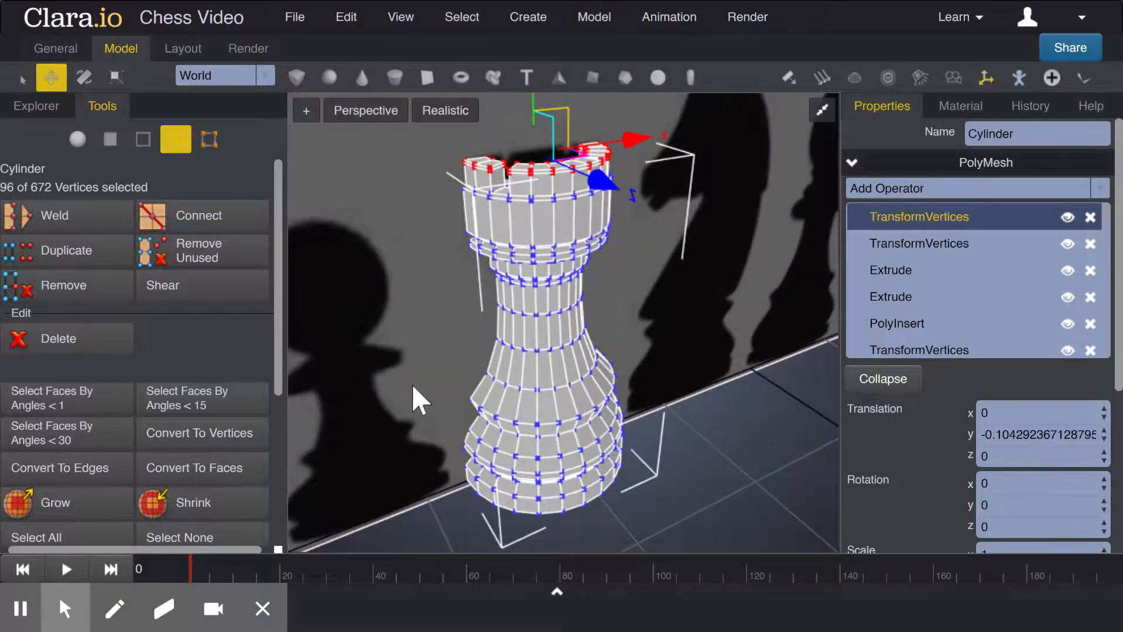
pyautogui.click(78, 139)
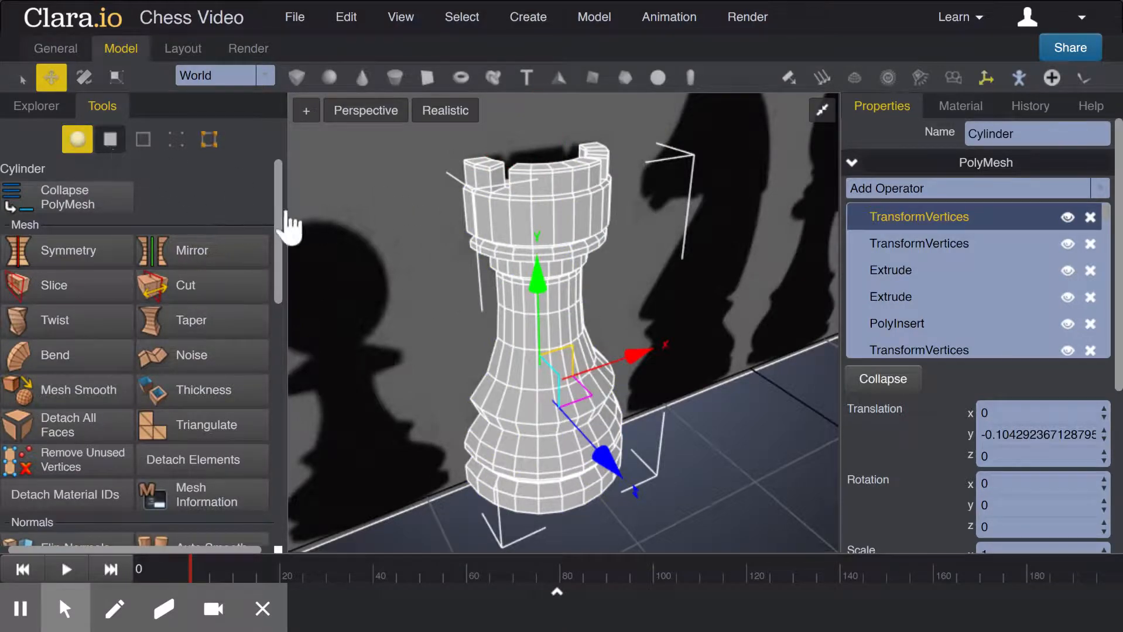
pyautogui.click(111, 140)
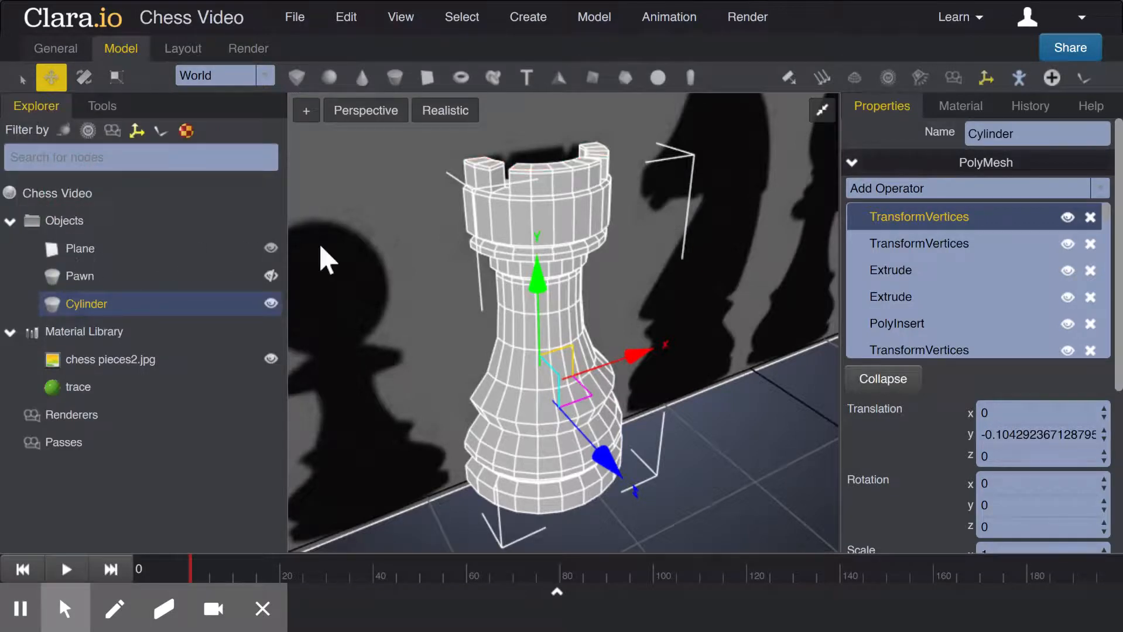
pyautogui.click(271, 249)
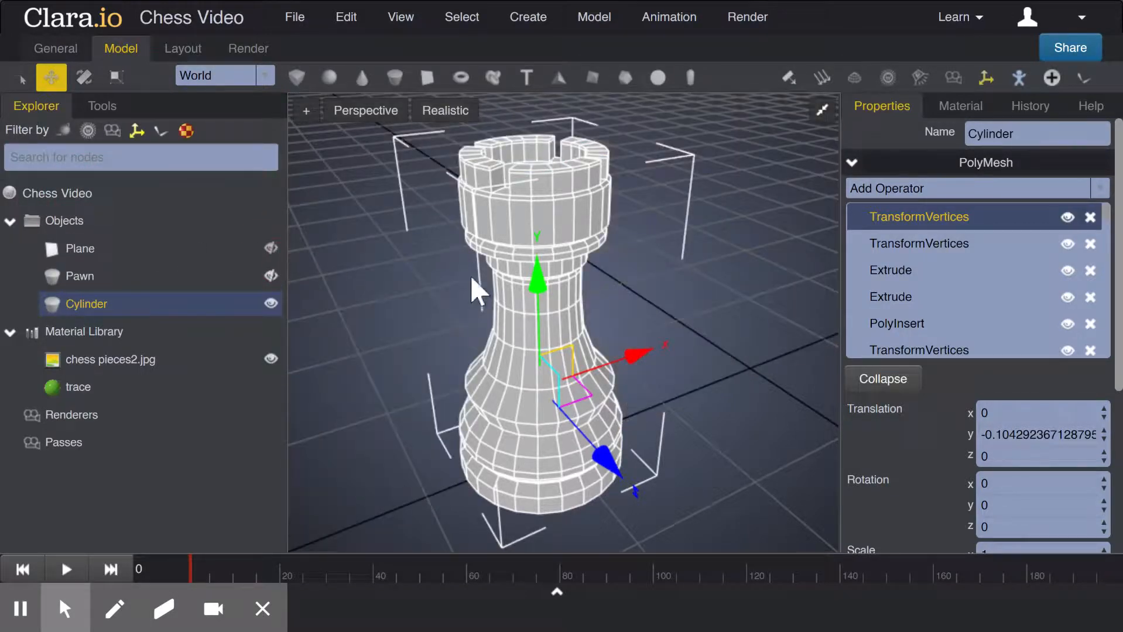
# Add a MeshSmooth operator to the rook and hide the mesh edges to preview the smoothed turret.
pyautogui.scroll(2, 418, 275)
pyautogui.moveTo(418, 279); pyautogui.dragTo(439, 306)
pyautogui.click(894, 191)
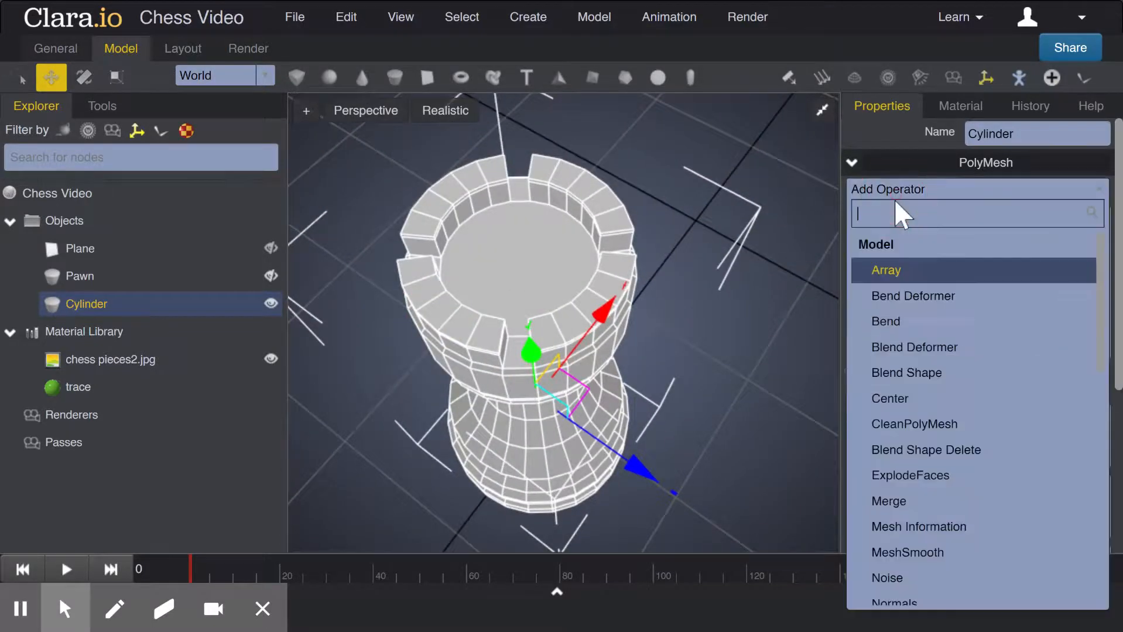
pyautogui.click(913, 554)
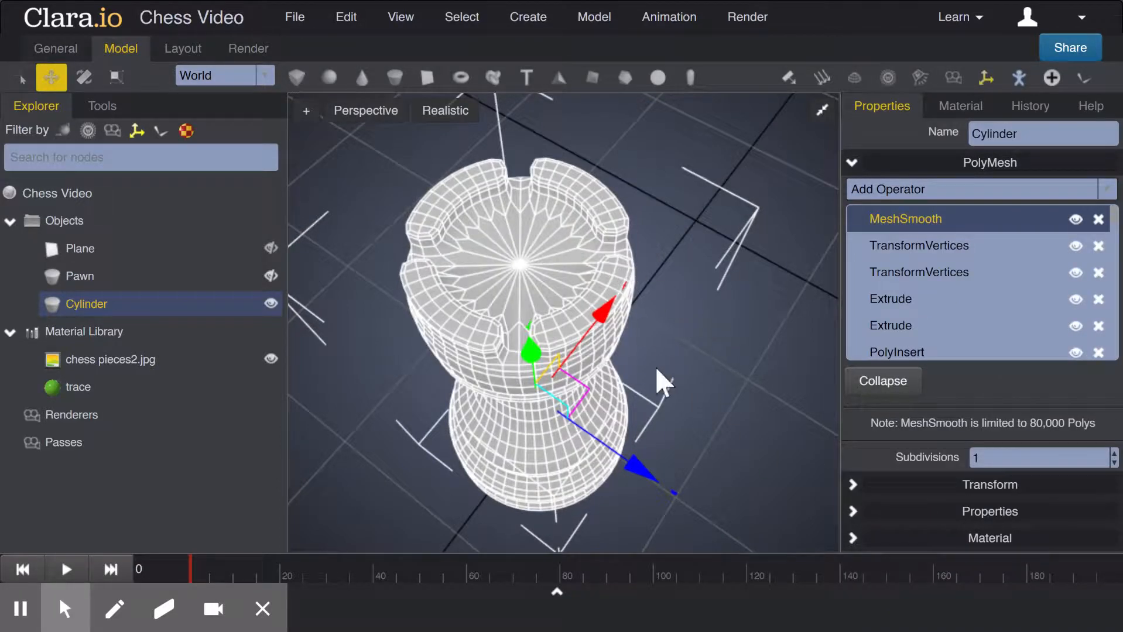
pyautogui.click(441, 111)
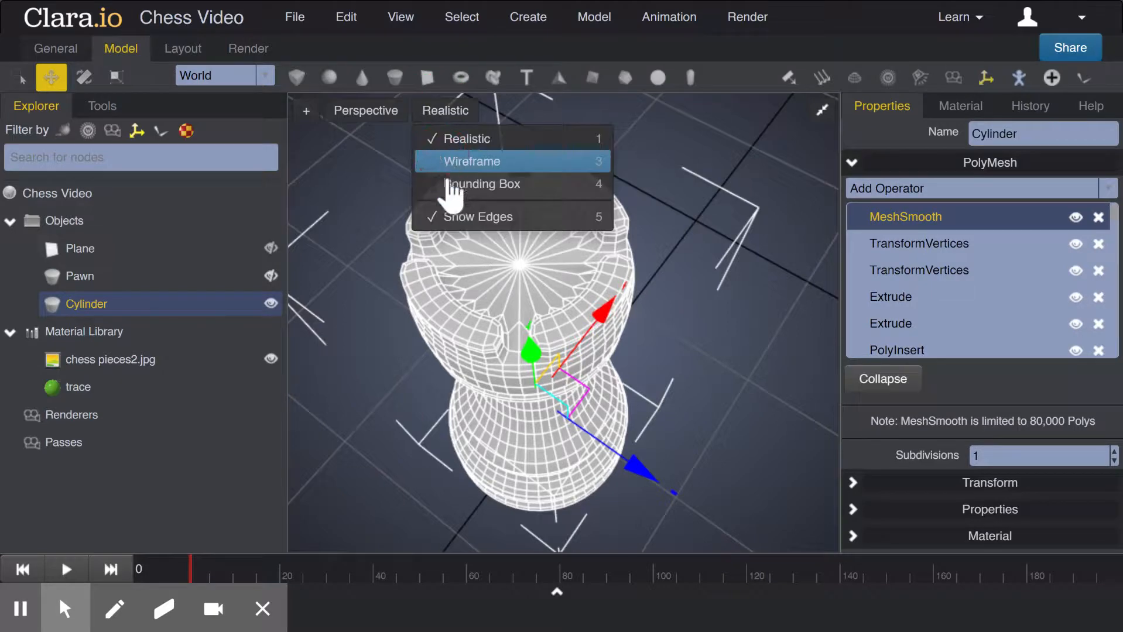
pyautogui.click(458, 218)
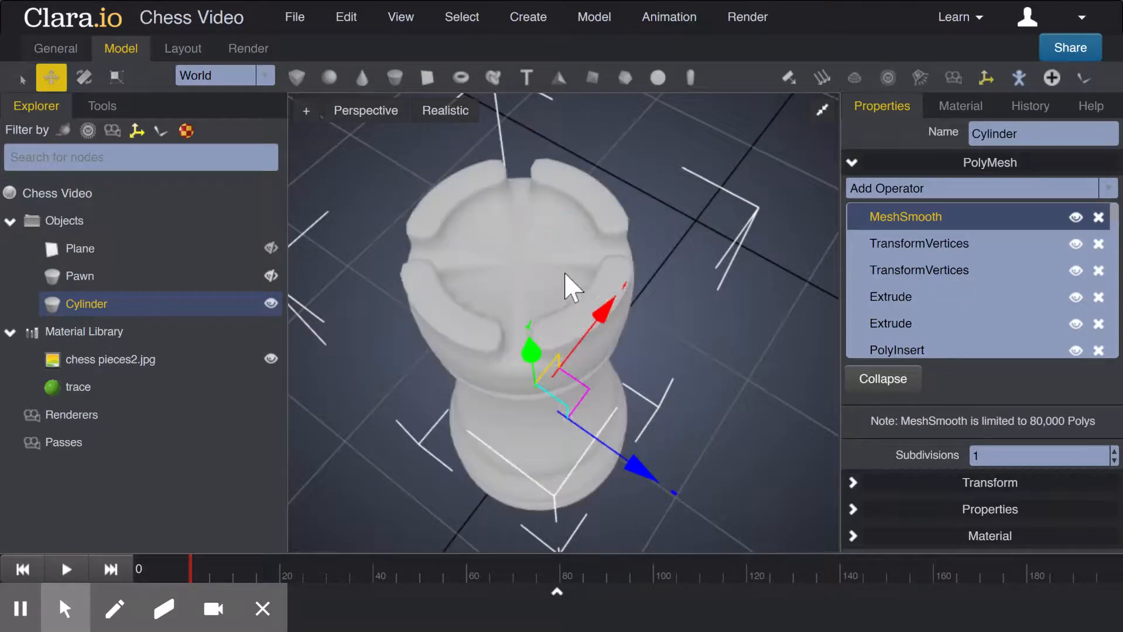
# Set the MeshSmooth subdivisions to 2, examine the battlements and turret floor up close and remove the operator.
pyautogui.scroll(5, 475, 258)
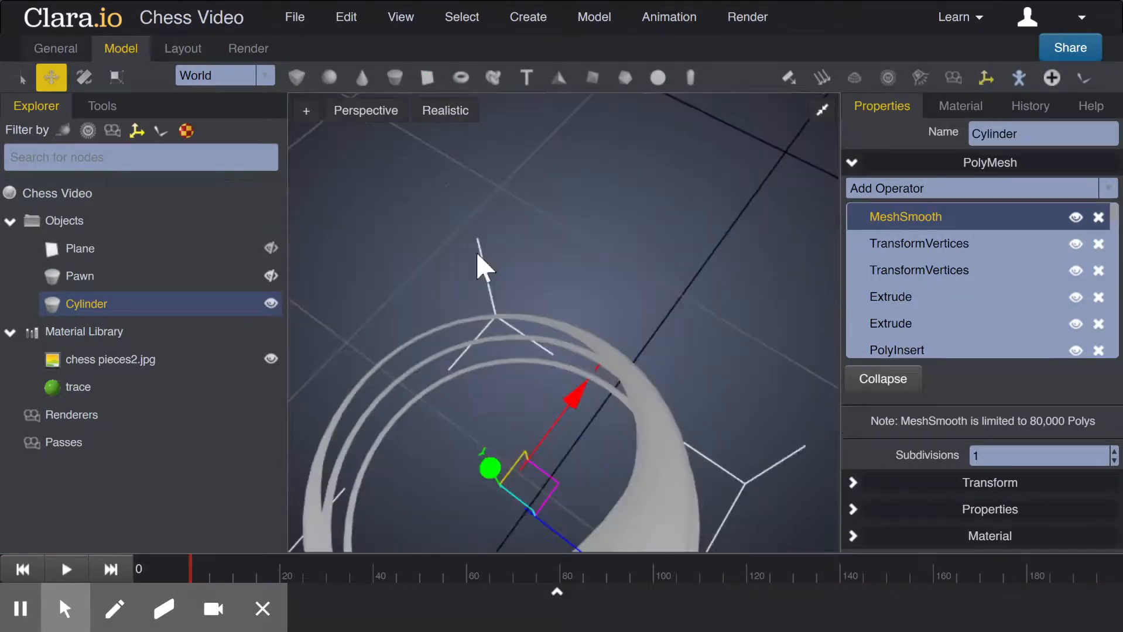
pyautogui.scroll(-3, 489, 224)
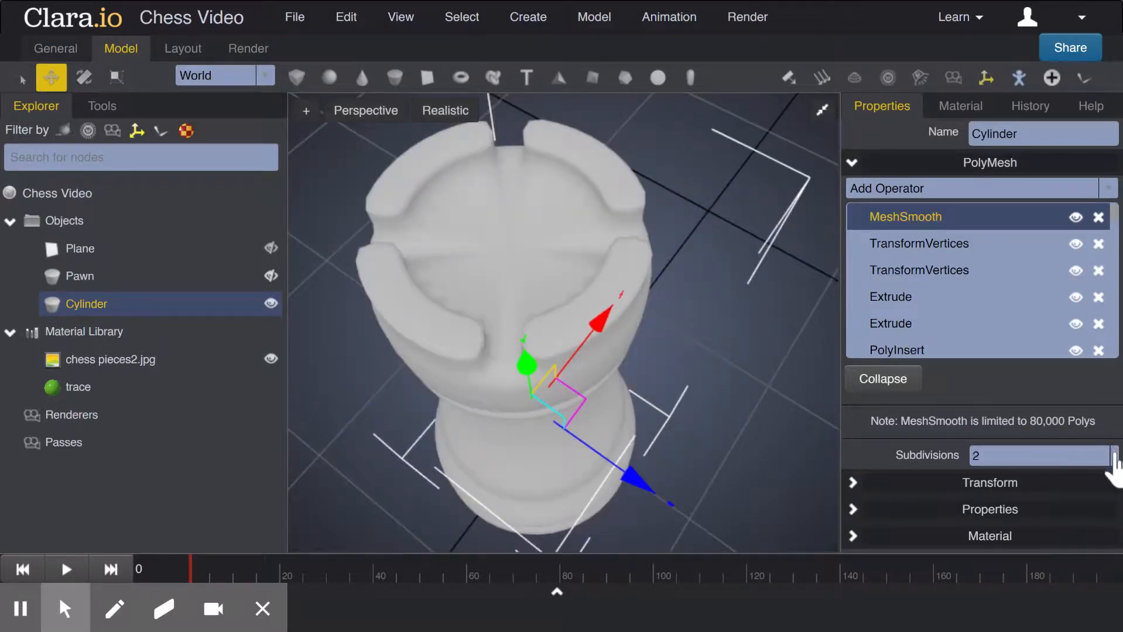
pyautogui.scroll(5, 602, 296)
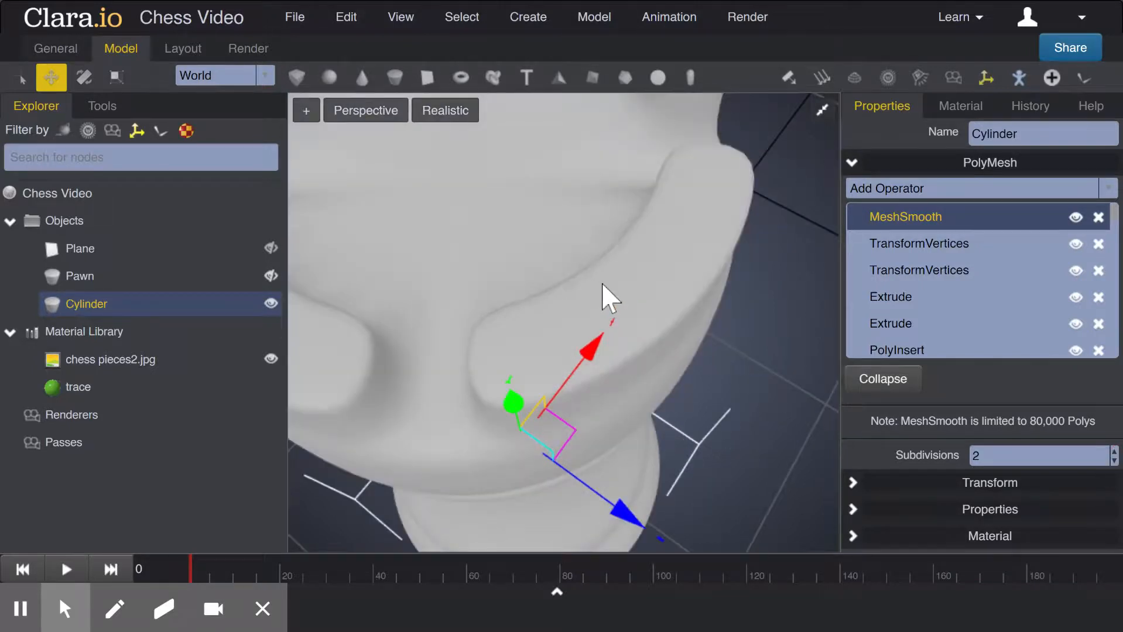
pyautogui.scroll(-3, 603, 298)
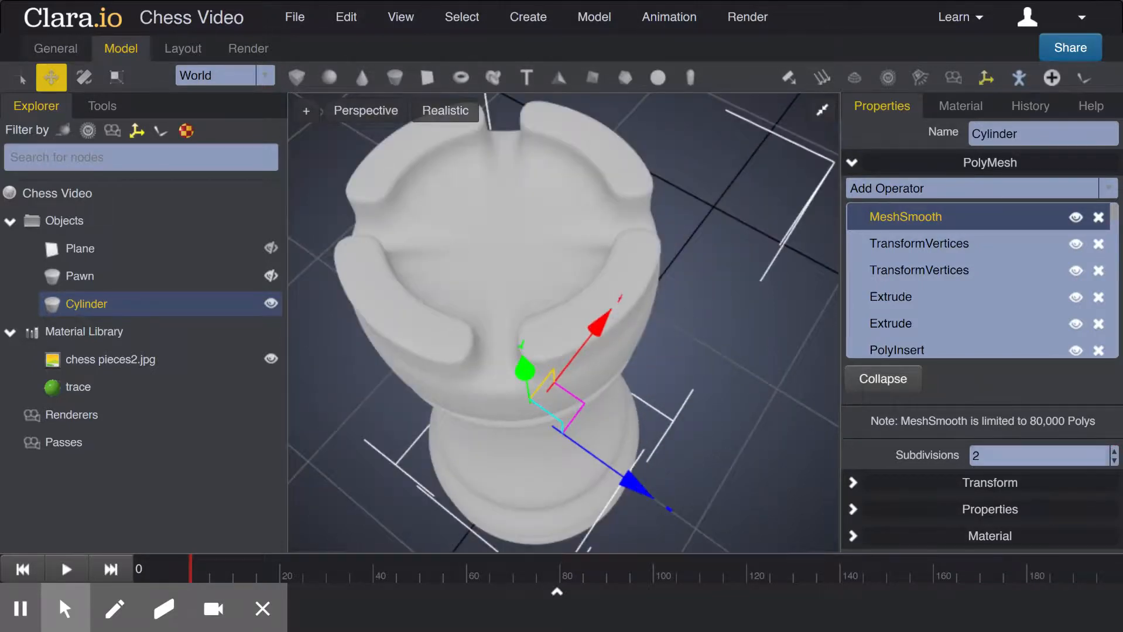
pyautogui.click(1098, 218)
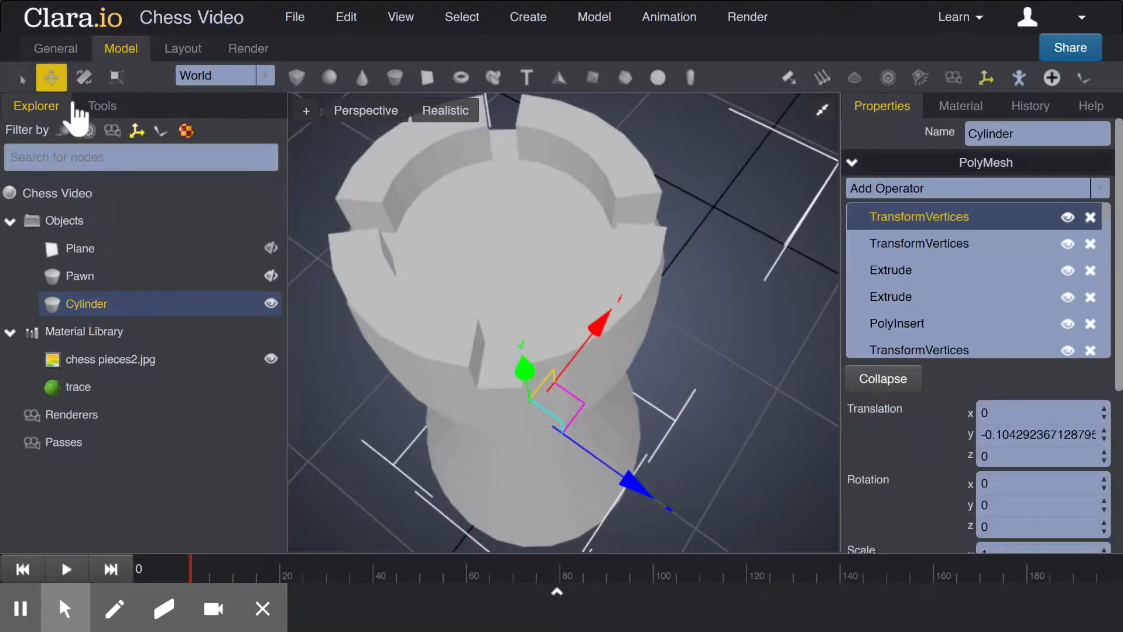
# Insert the recessed floor face inside the battlements with an offset of -0.1 and show the mesh edges.
pyautogui.click(101, 110)
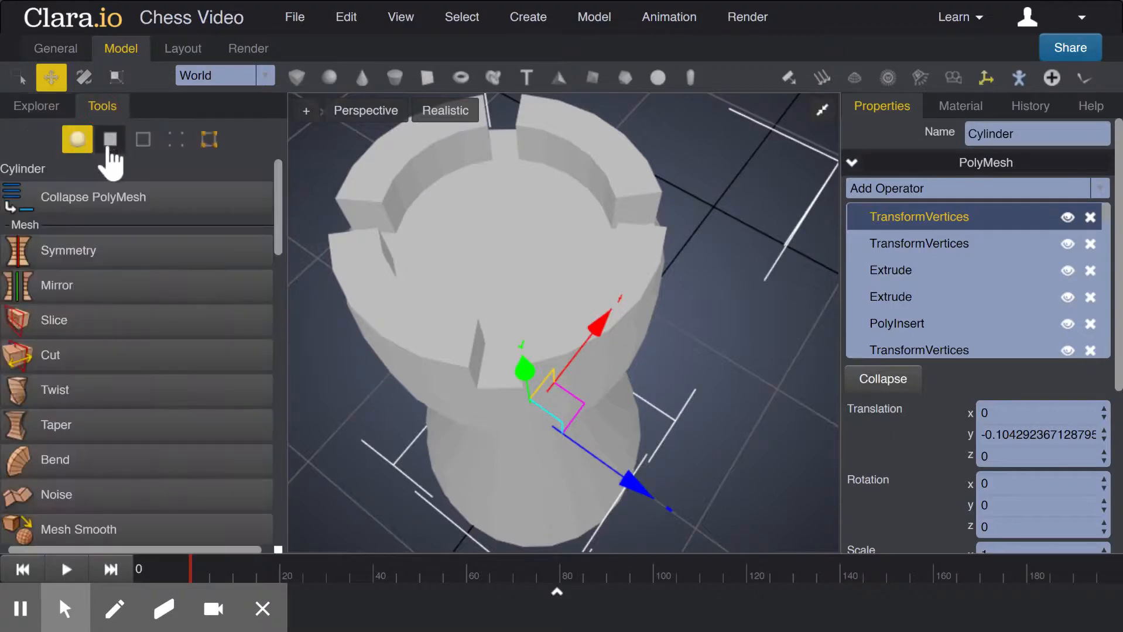
pyautogui.click(109, 145)
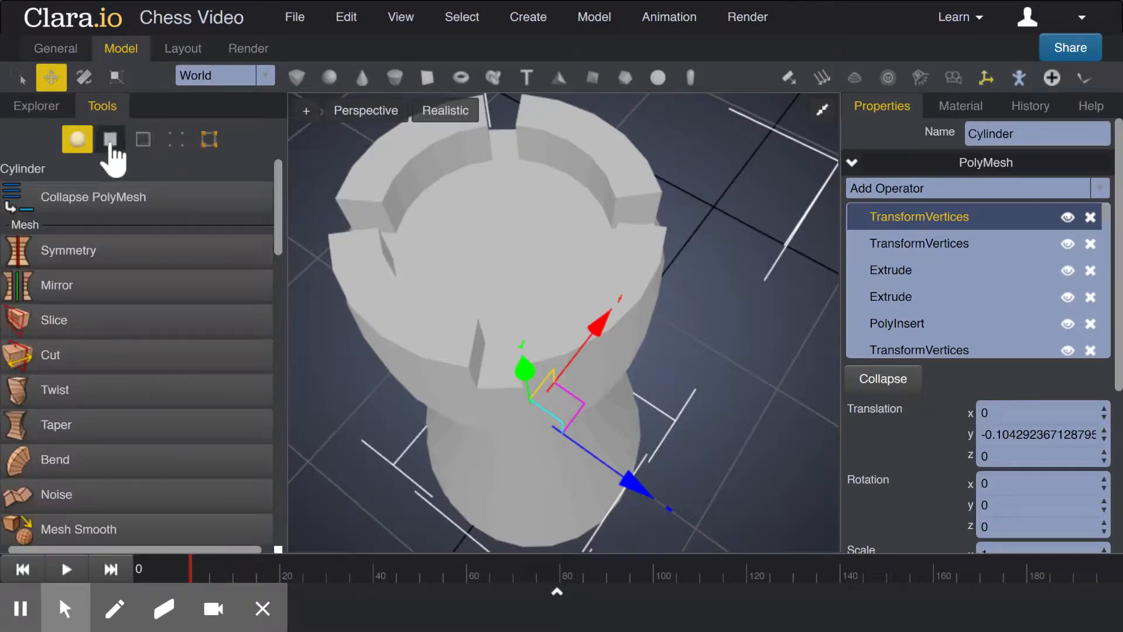
pyautogui.click(494, 246)
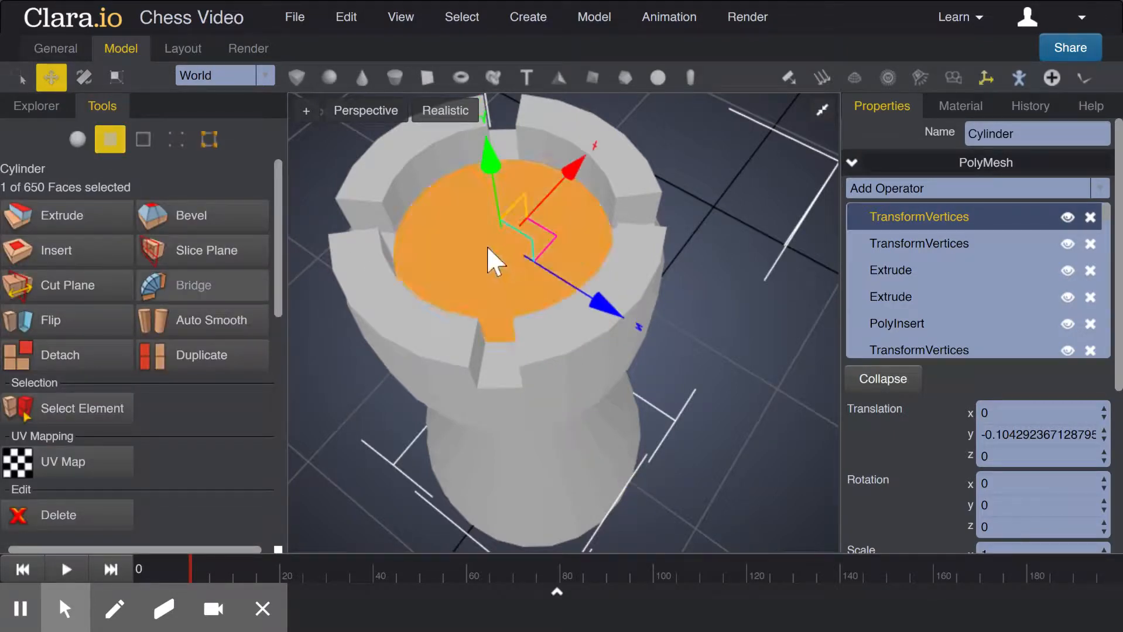
pyautogui.click(487, 247)
pyautogui.scroll(3, 729, 240)
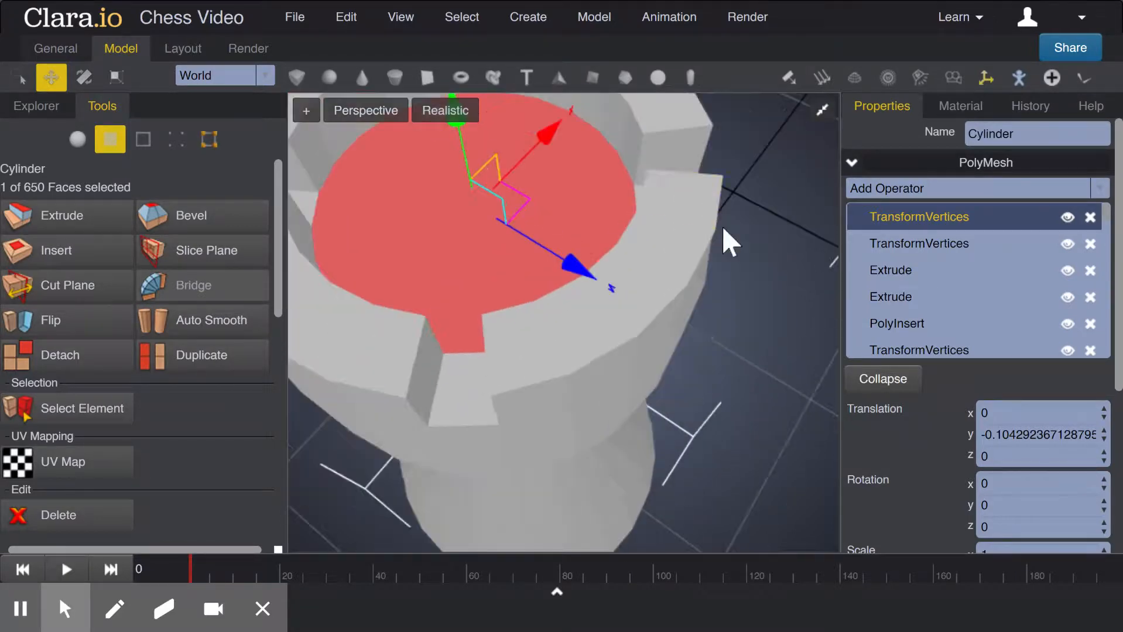
pyautogui.scroll(-2, 702, 229)
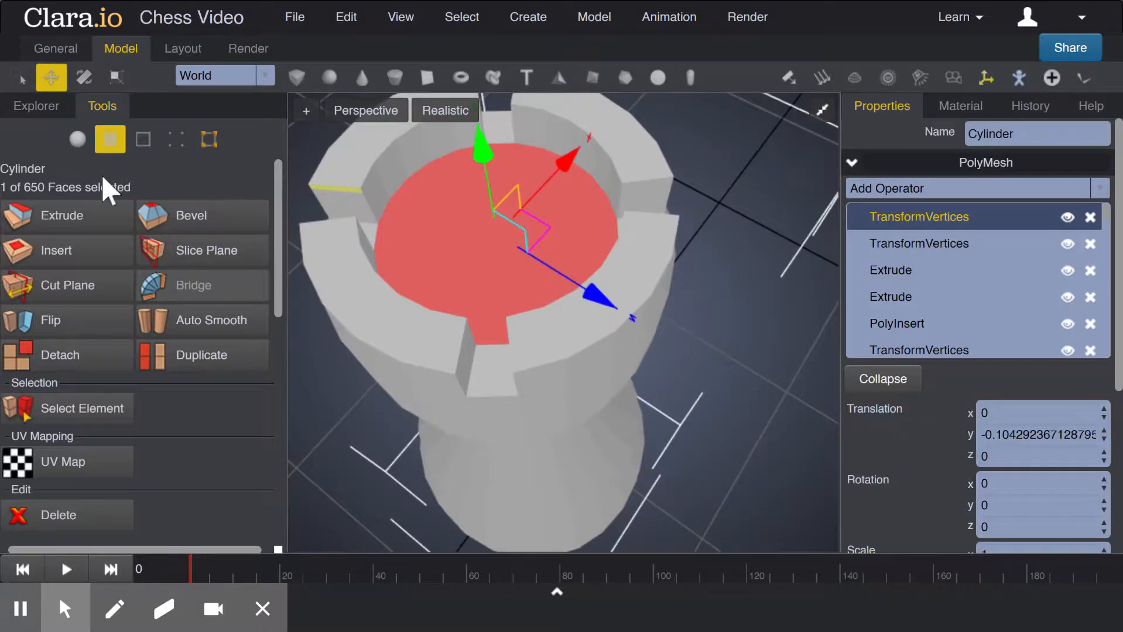
pyautogui.click(82, 251)
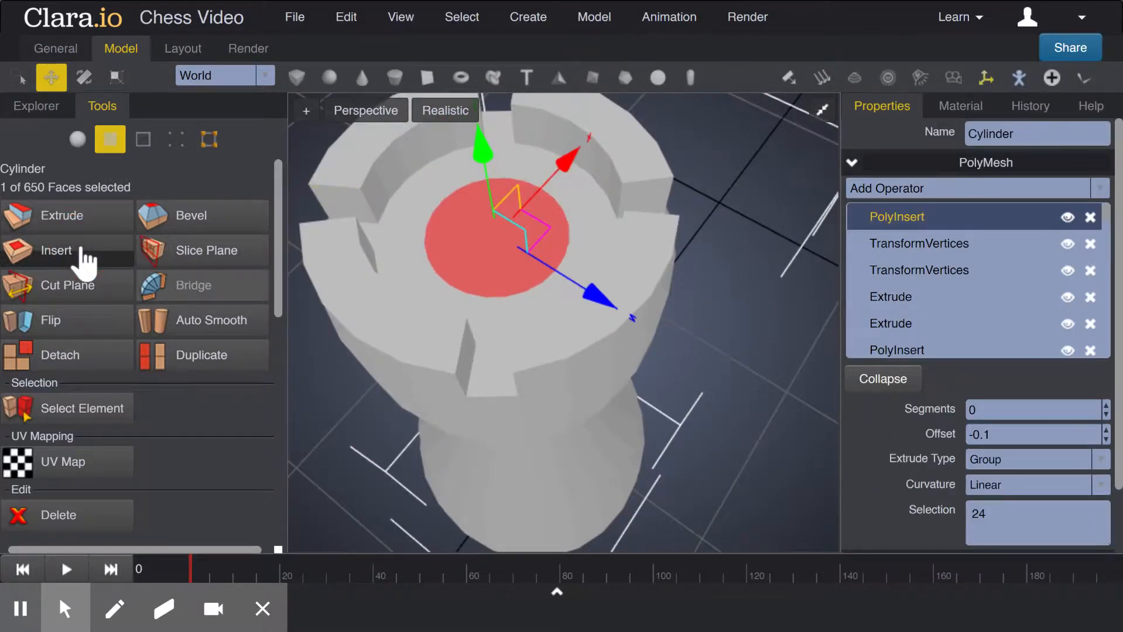
pyautogui.click(438, 115)
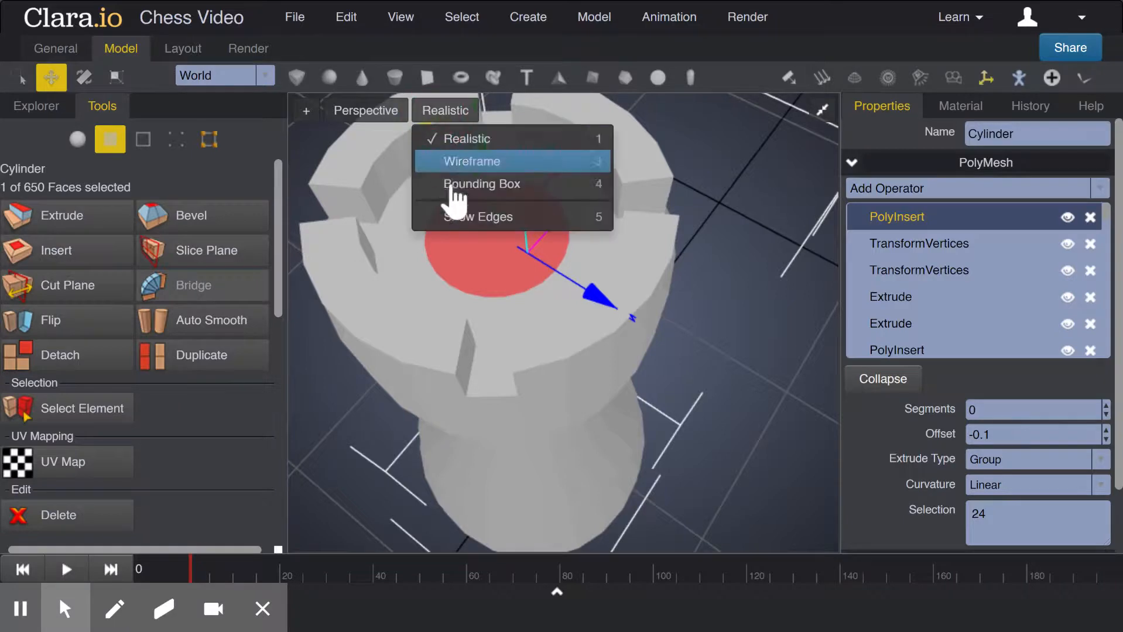
pyautogui.click(459, 225)
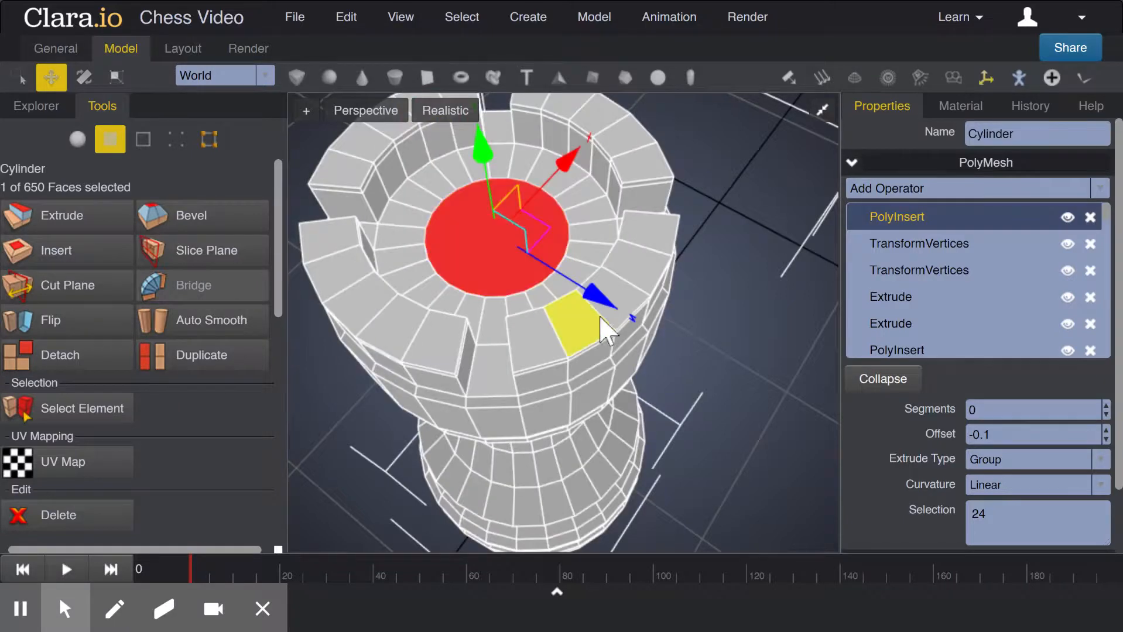
# Add a MeshSmooth operator to the rook with 2 subdivisions.
pyautogui.click(922, 187)
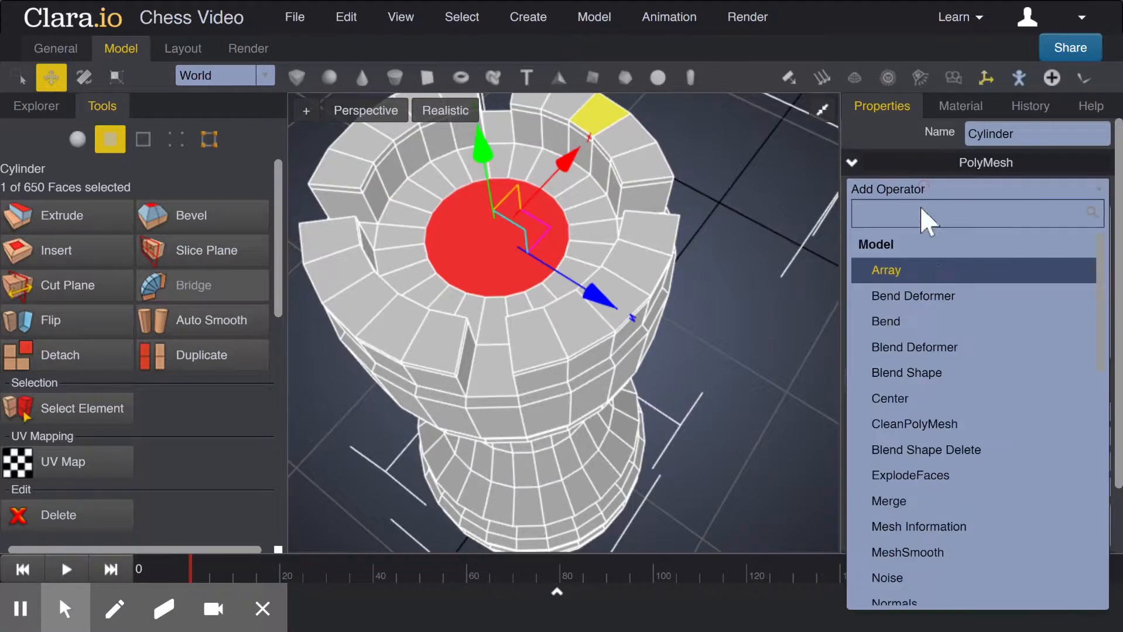
pyautogui.click(924, 551)
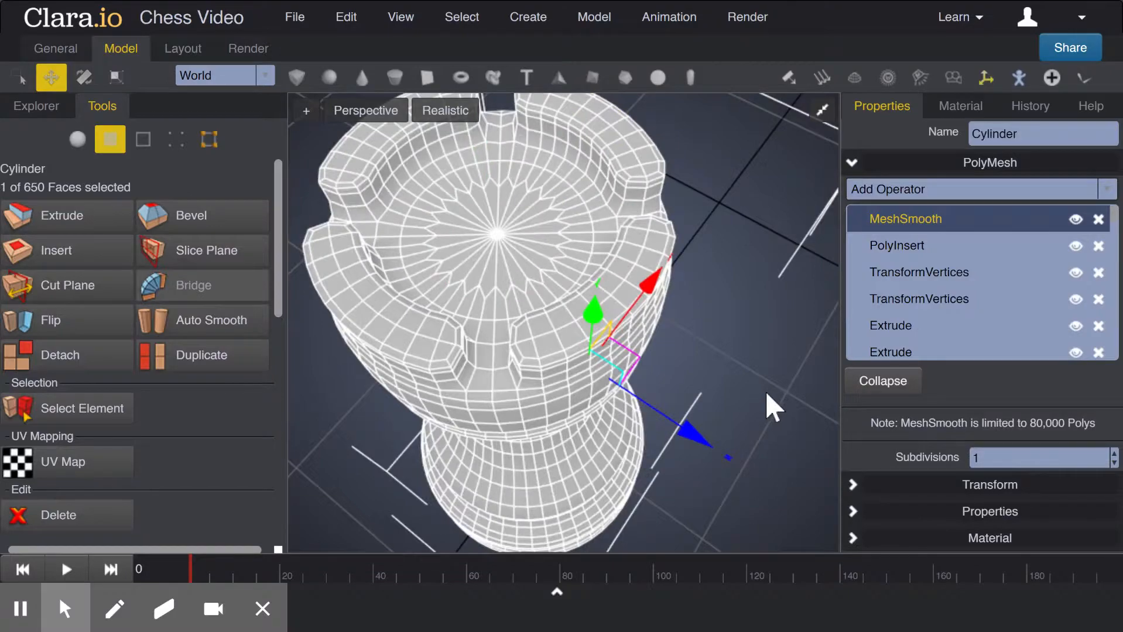
pyautogui.moveTo(769, 397)
pyautogui.mouseDown()
pyautogui.moveTo(776, 359)
pyautogui.moveTo(767, 398)
pyautogui.mouseUp()
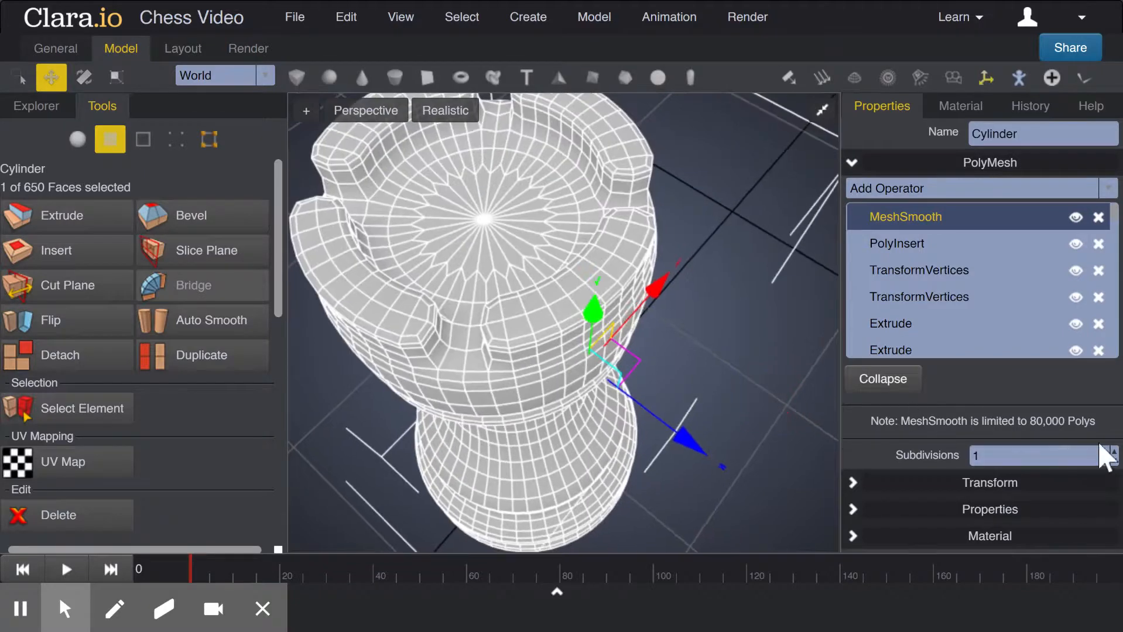
# Hide the mesh edges and inspect the whole smoothed rook from above and from the side.
pyautogui.click(458, 116)
pyautogui.click(458, 118)
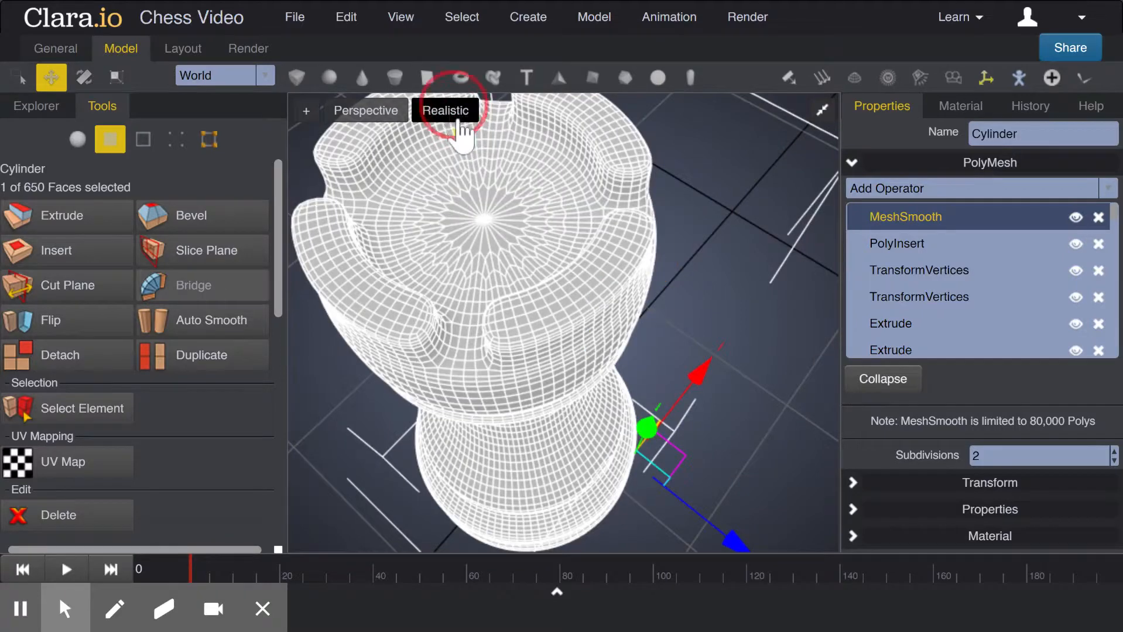
pyautogui.click(458, 118)
pyautogui.click(465, 217)
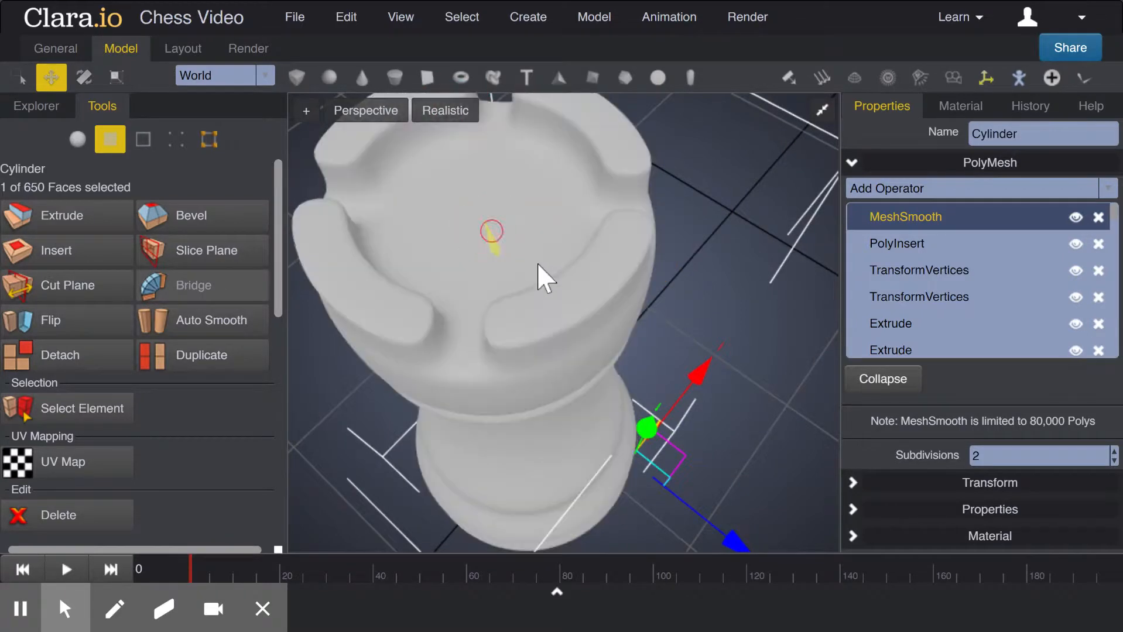
pyautogui.moveTo(666, 325); pyautogui.dragTo(632, 306)
pyautogui.moveTo(417, 307); pyautogui.dragTo(418, 291)
pyautogui.scroll(-2, 417, 291)
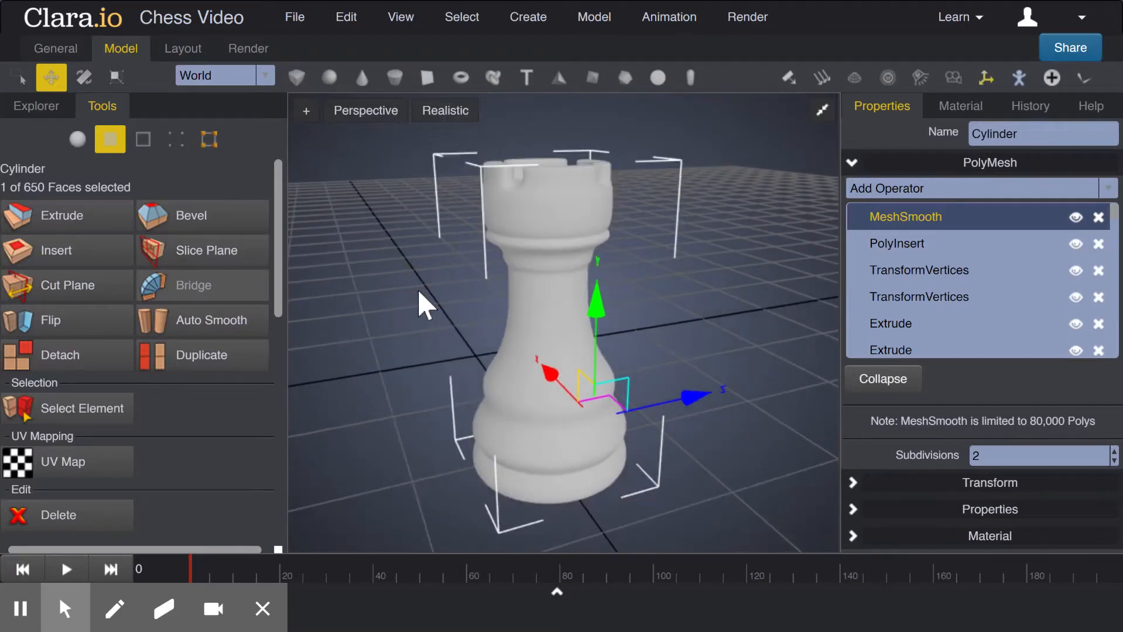